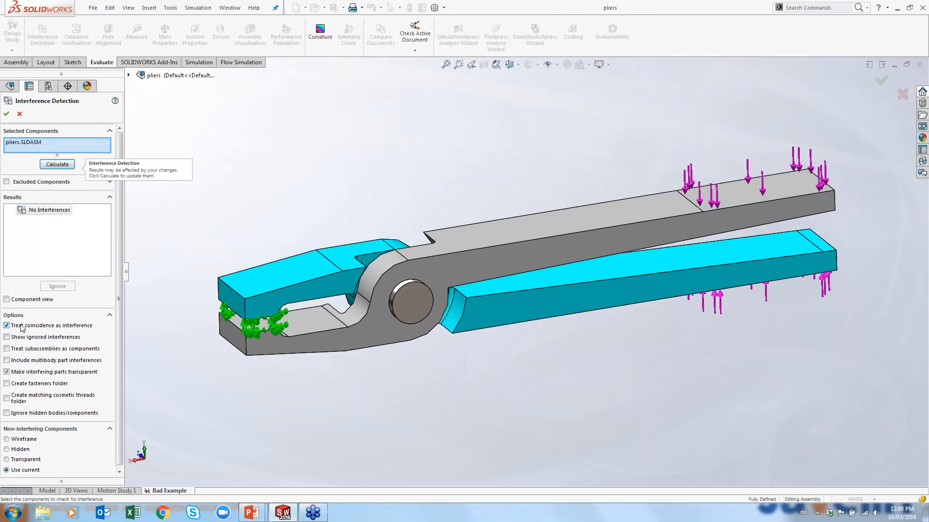
Calculate interference detection for the whole pliers assembly
click(68, 169)
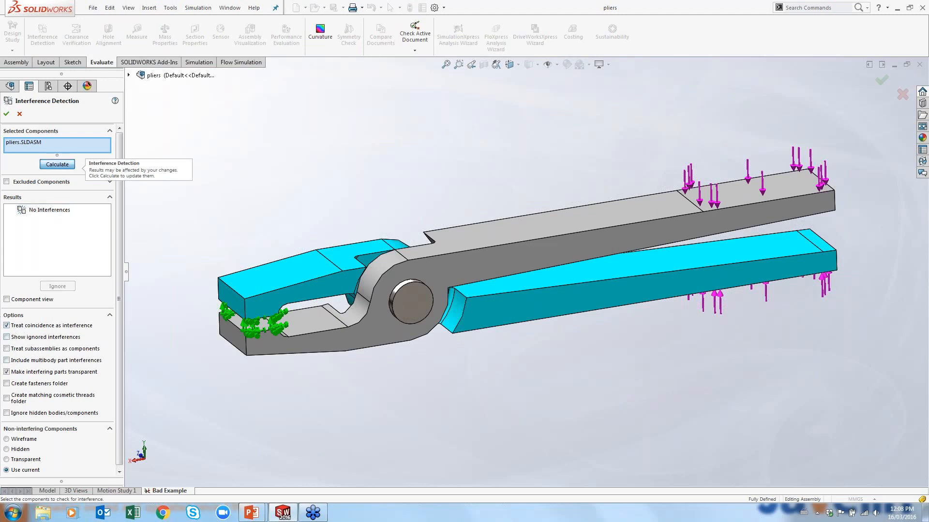
click(70, 221)
middle_drag(383, 285, 449, 306)
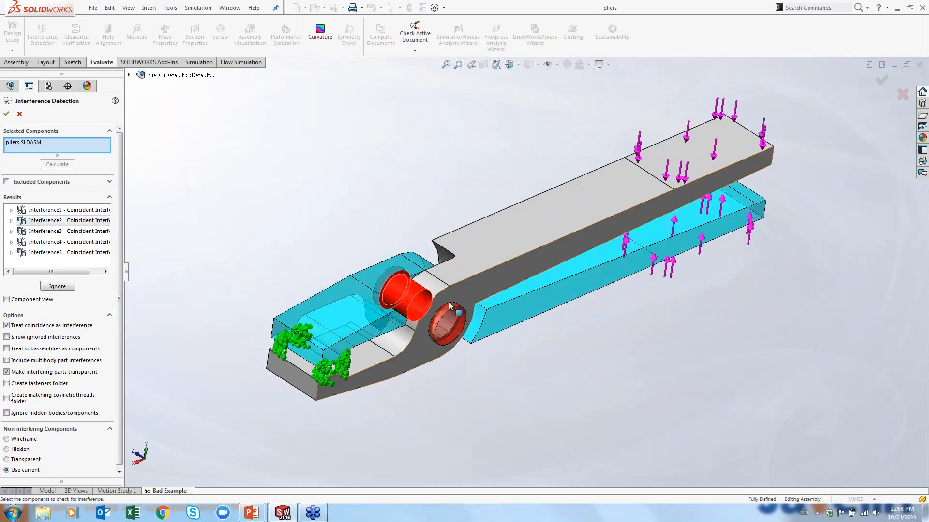
scroll(449, 307, down, 3)
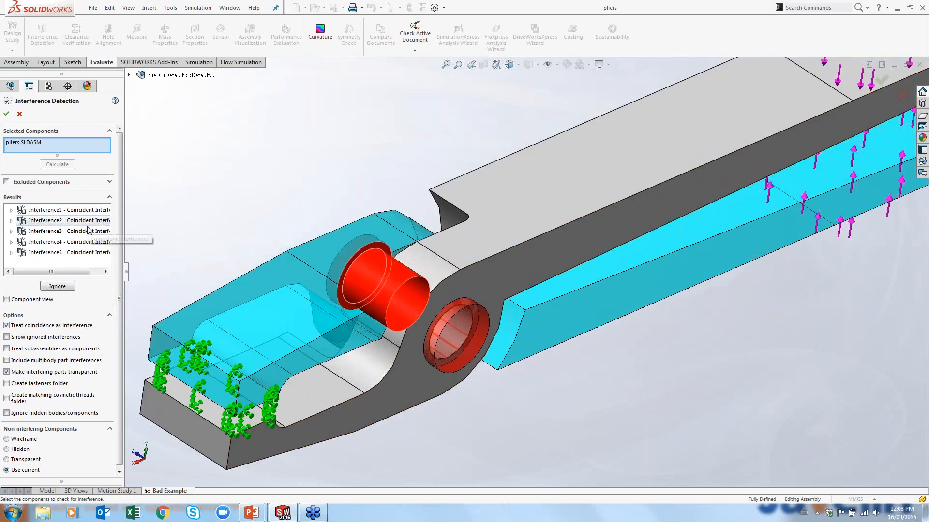
Inspect each listed coincident interference in turn, then close the Interference Detection dialog
click(88, 232)
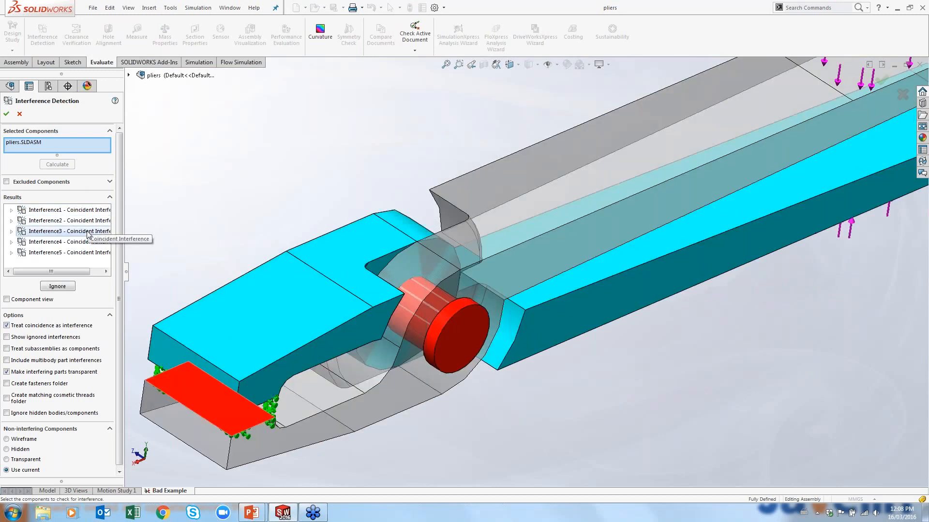
click(85, 242)
click(81, 253)
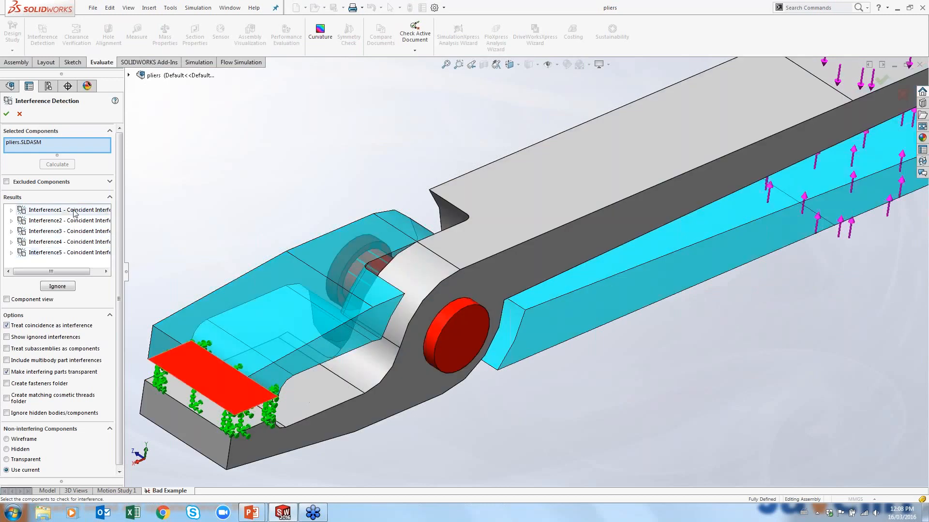
click(75, 212)
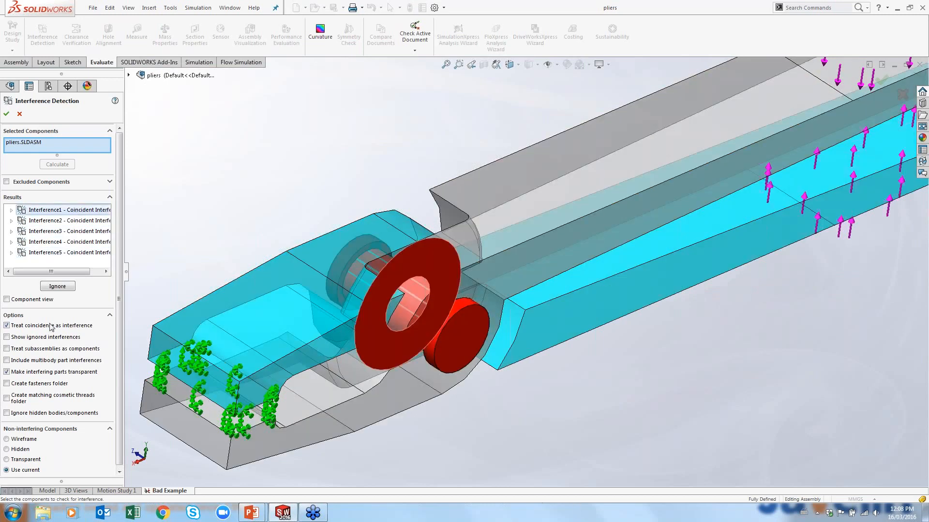
click(25, 114)
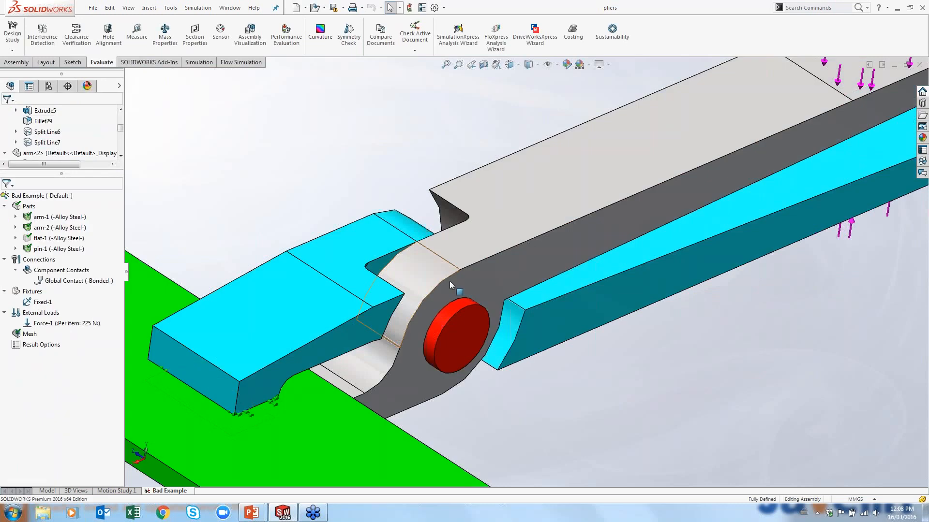
Switch to the Model tab and back to the Bad Example simulation study
scroll(448, 280, up, 4)
middle_drag(449, 280, 334, 348)
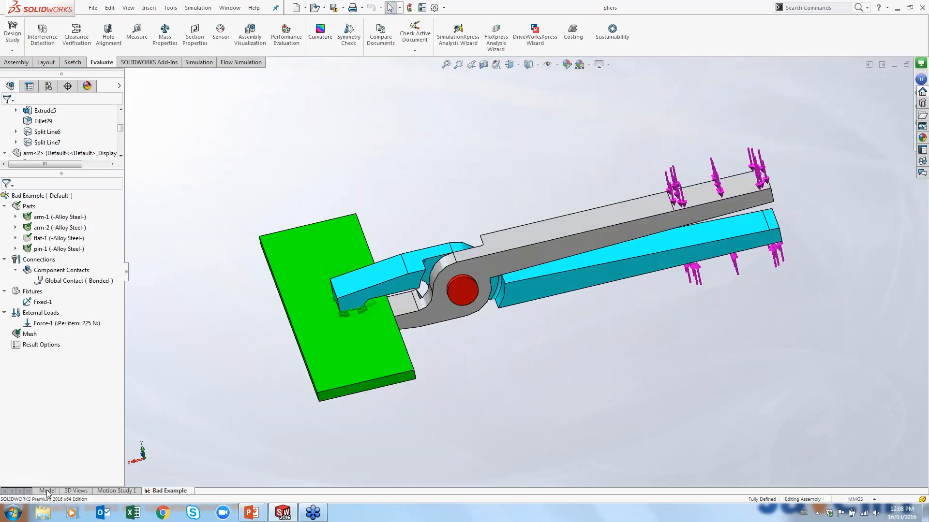
click(47, 493)
click(169, 491)
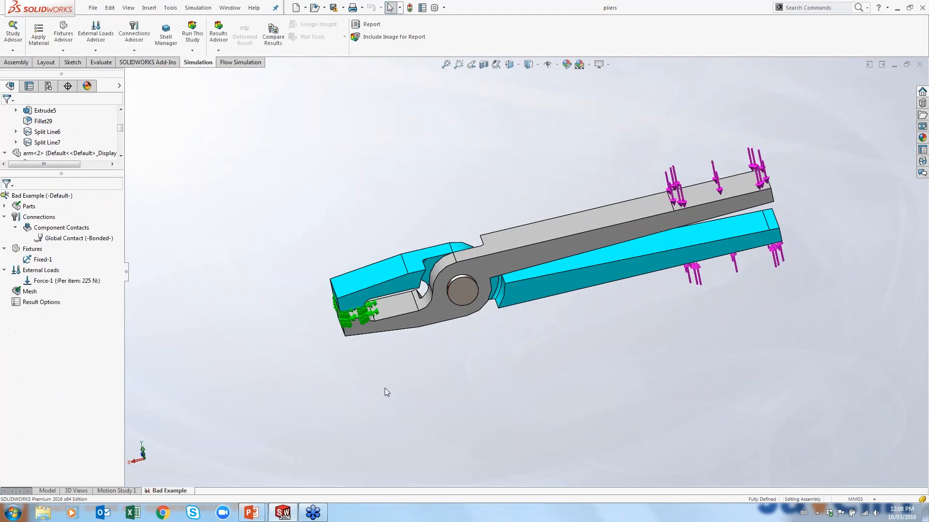
Try to run the Bad Example study, dismissing each warning dialog that follows
scroll(385, 389, up, 1)
middle_drag(385, 389, 412, 353)
scroll(606, 294, down, 3)
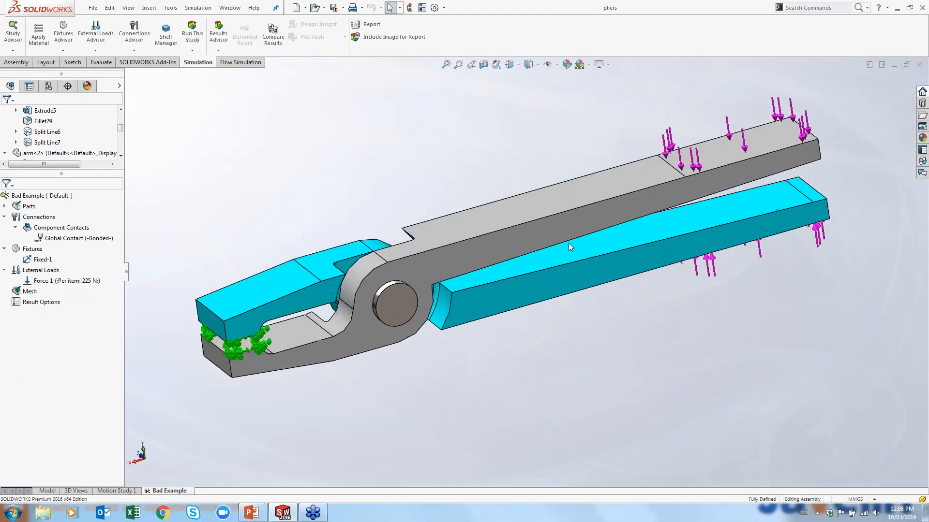
scroll(568, 243, up, 1)
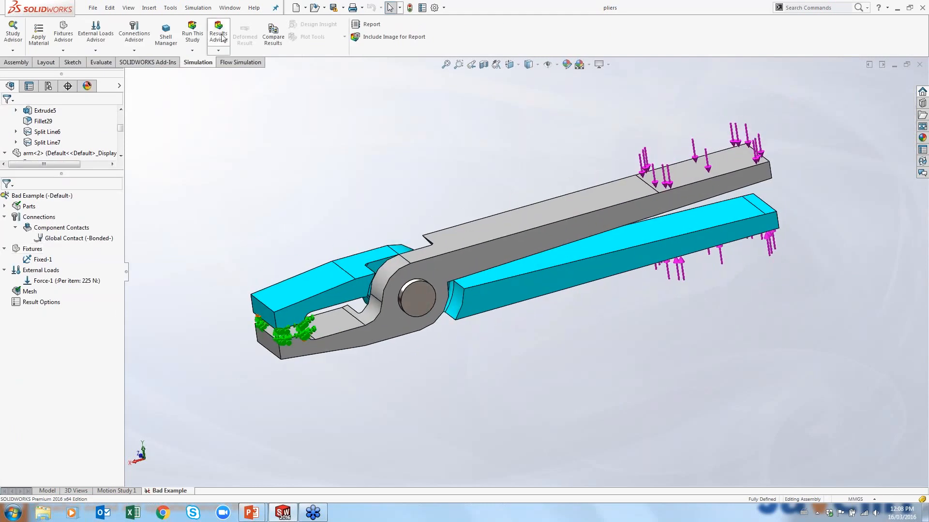
click(192, 33)
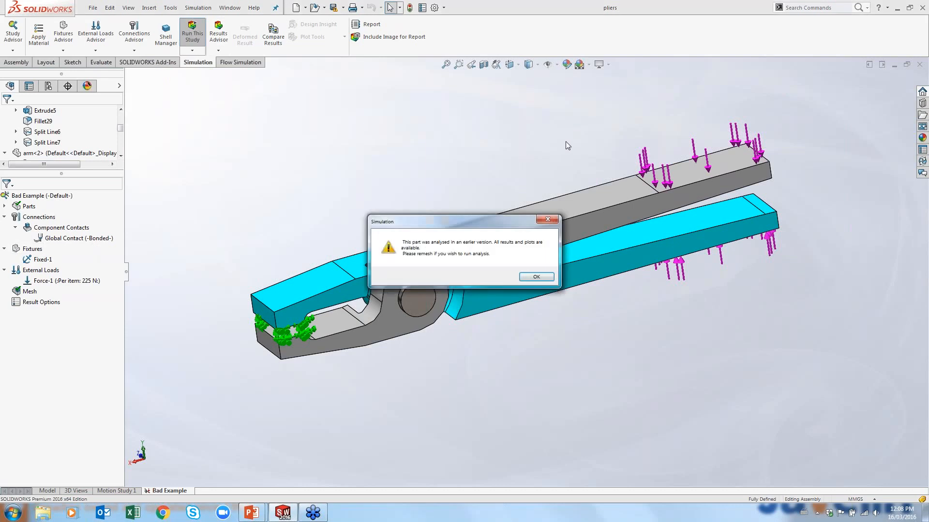
click(537, 277)
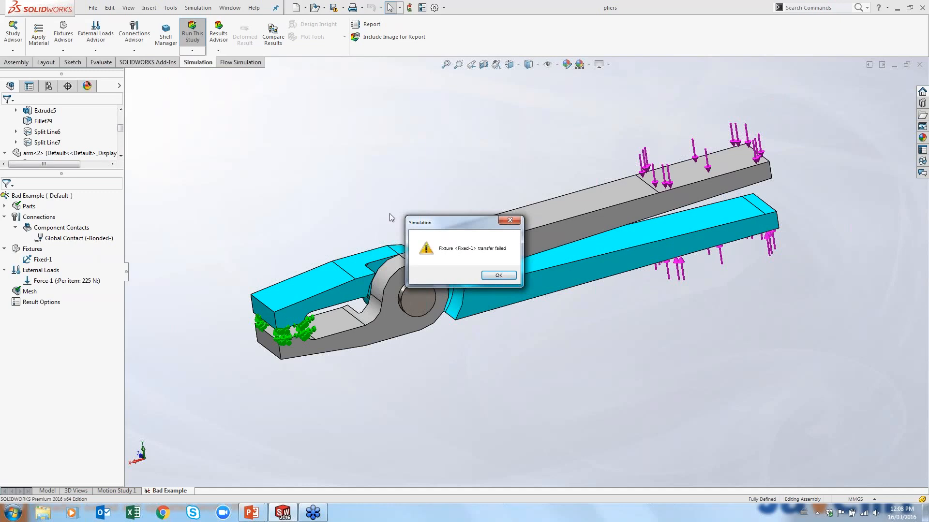
click(489, 274)
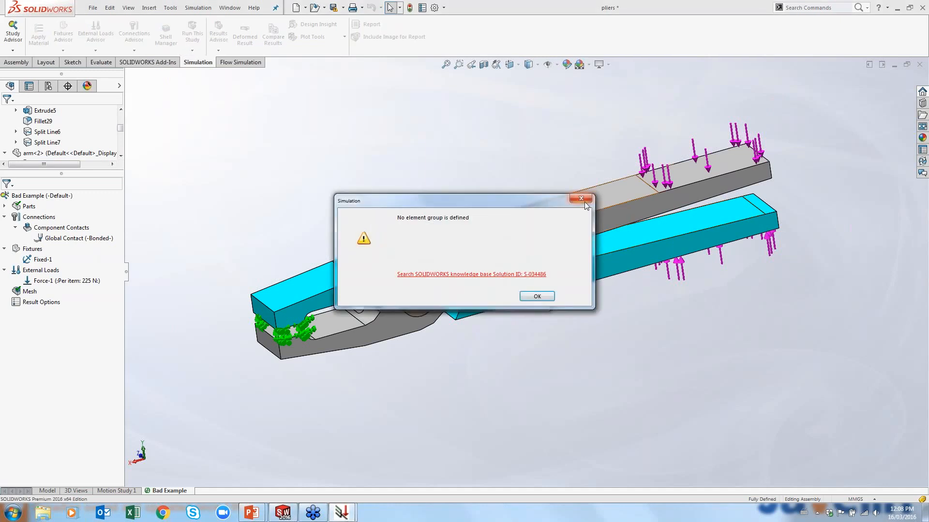
click(581, 199)
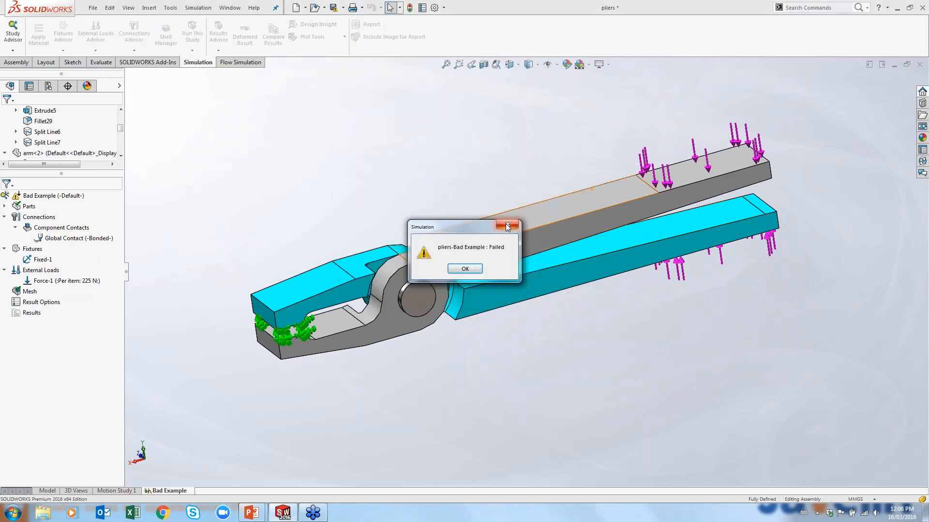
click(515, 222)
Create the study's mesh at default density with curvature-based mesh parameters enabled
click(4, 206)
right_click(28, 334)
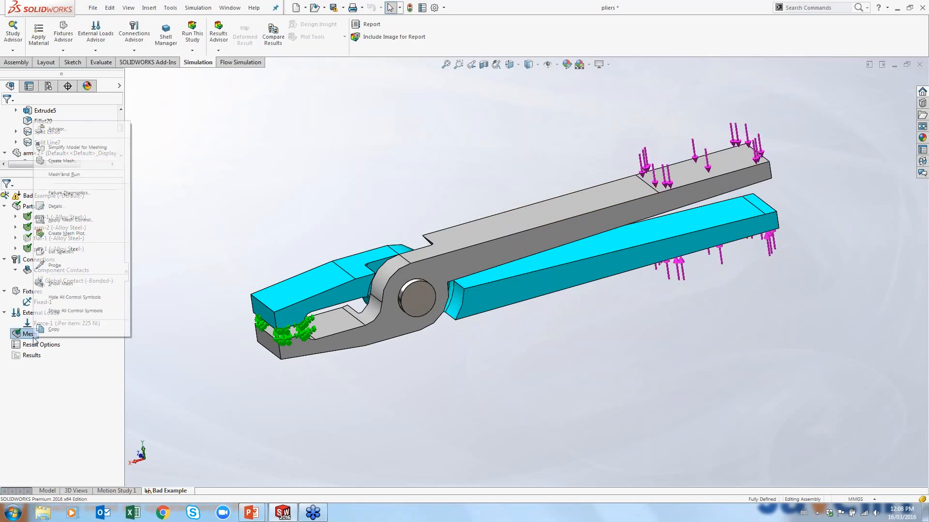
click(63, 163)
click(6, 188)
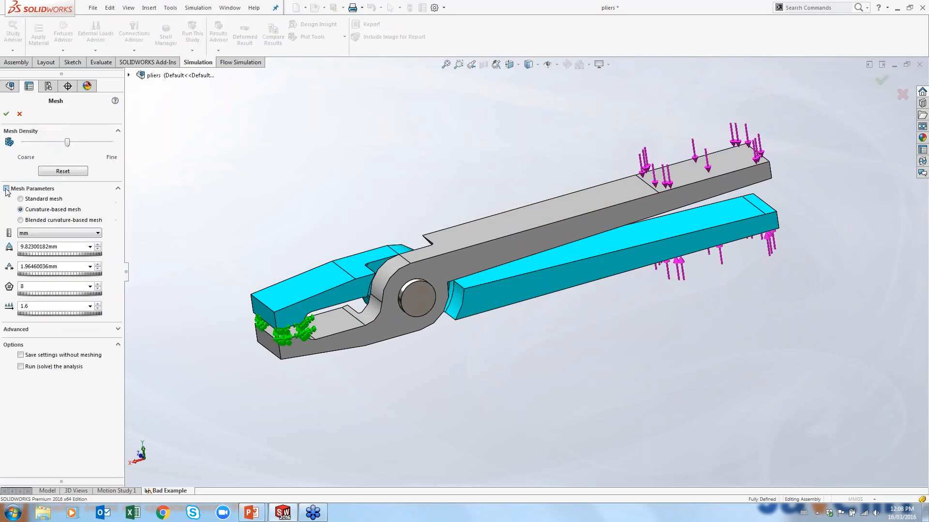
click(26, 332)
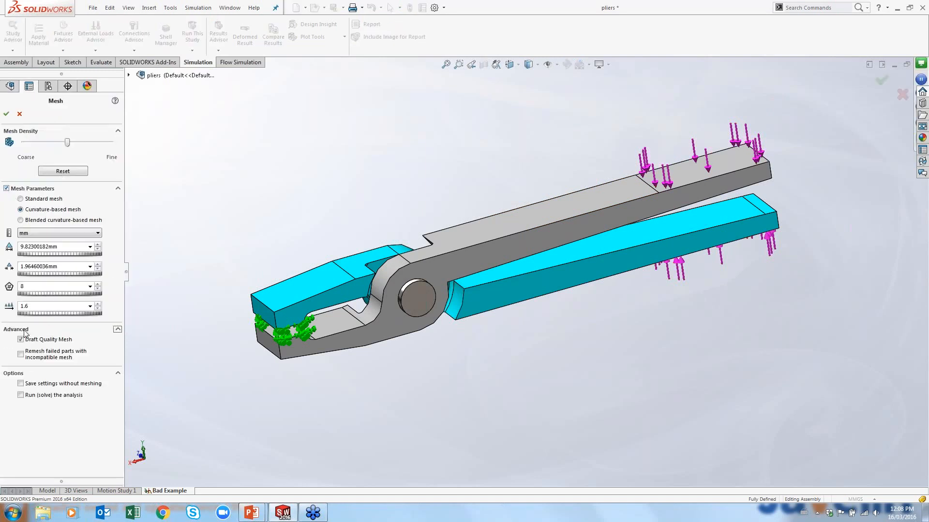
click(6, 114)
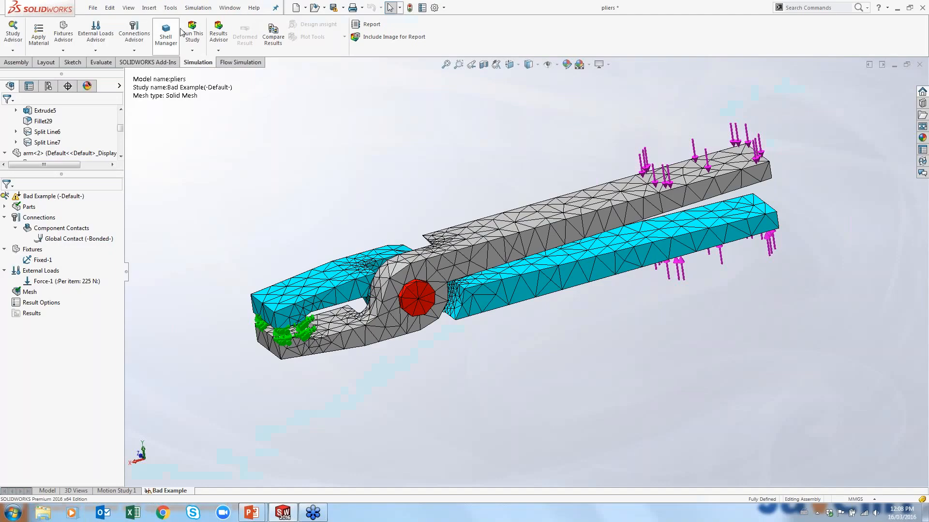
Run the meshed study to compute its results
click(184, 33)
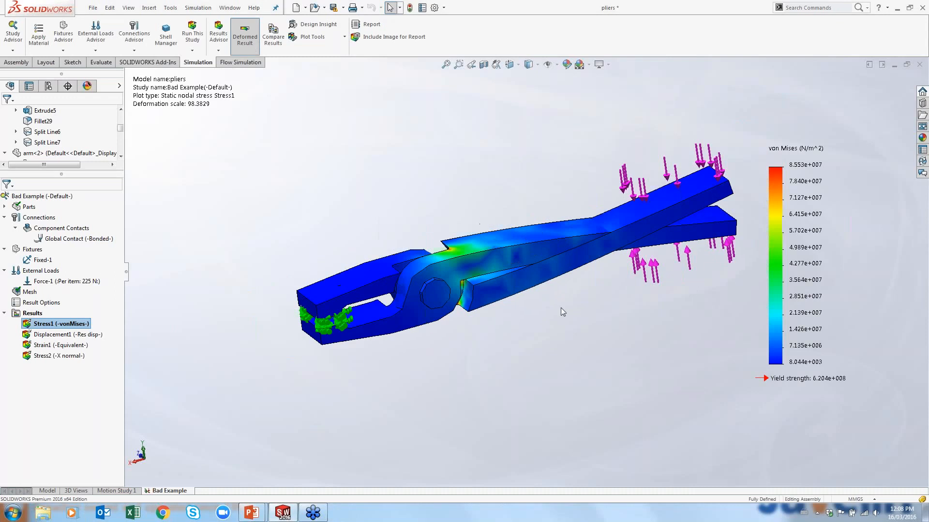
middle_drag(561, 307, 548, 262)
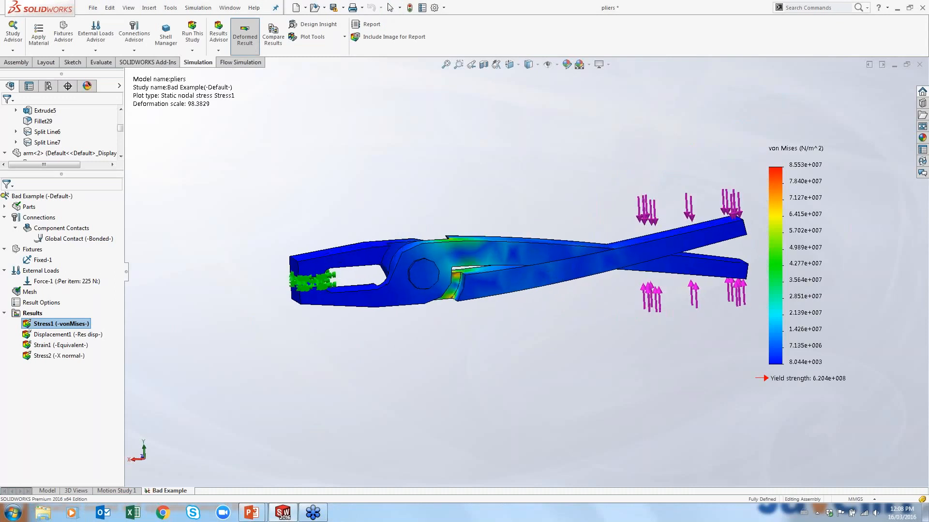
scroll(480, 298, down, 1)
Animate the Stress1 von Mises plot, then close the animation
right_click(75, 323)
click(104, 115)
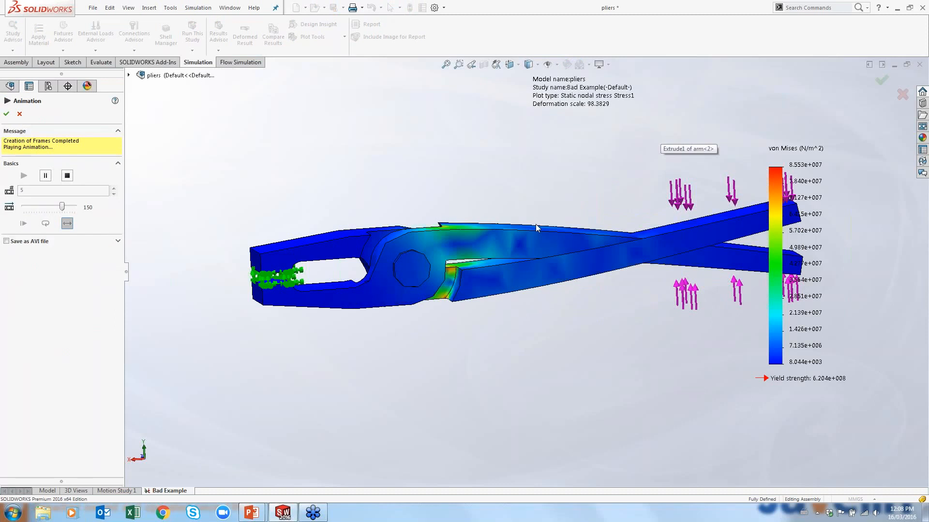
middle_drag(515, 222, 518, 245)
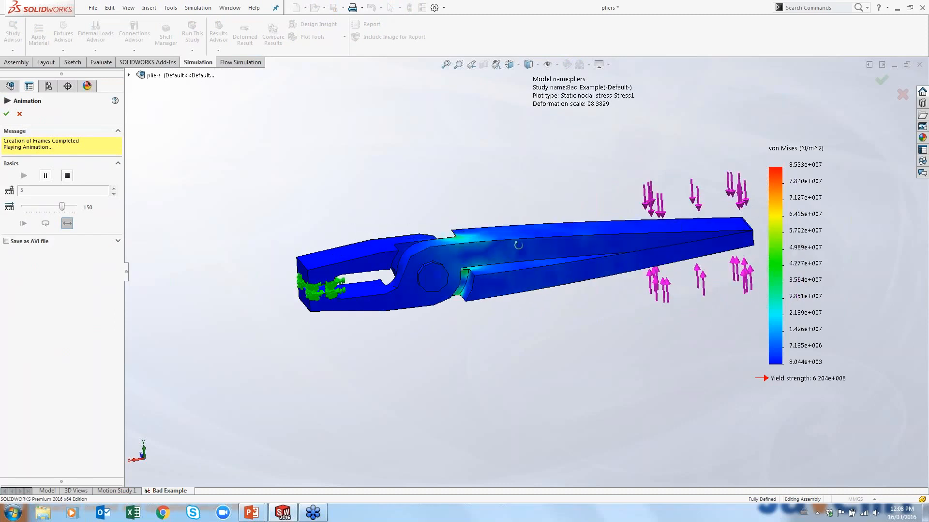
scroll(495, 269, down, 3)
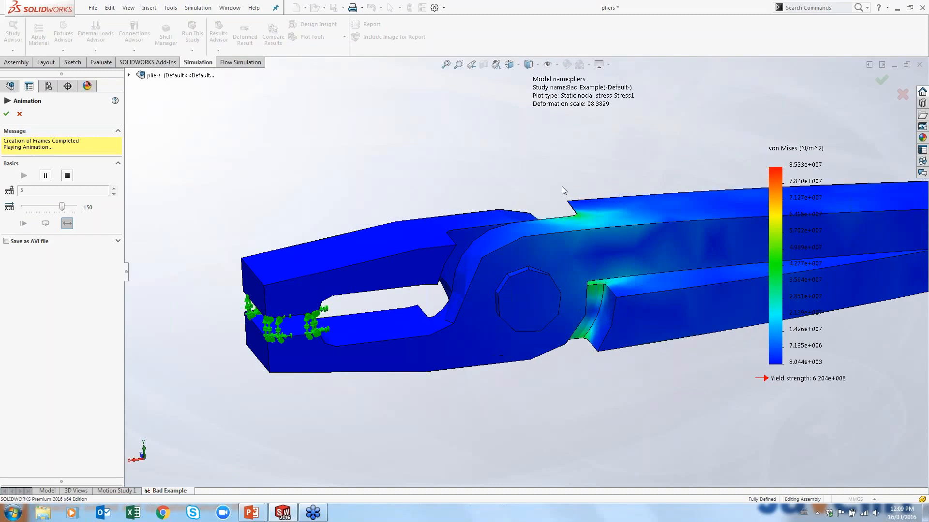
click(20, 114)
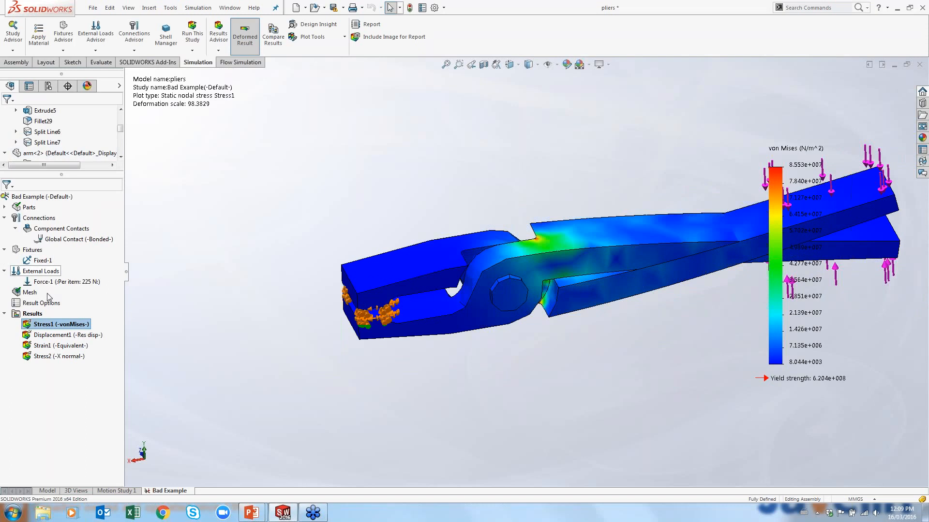
Edit the global component contact and set its type to No Penetration, acknowledging the remesh notice
right_click(102, 282)
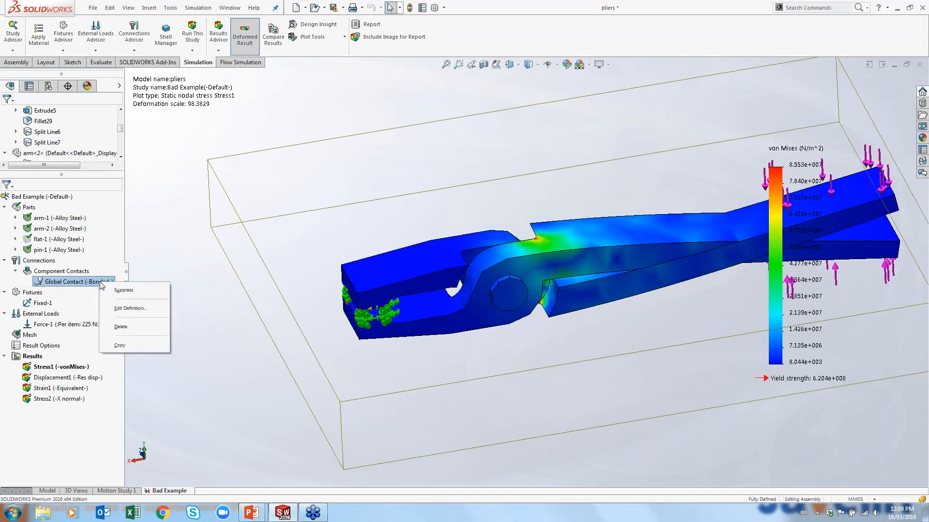
click(124, 308)
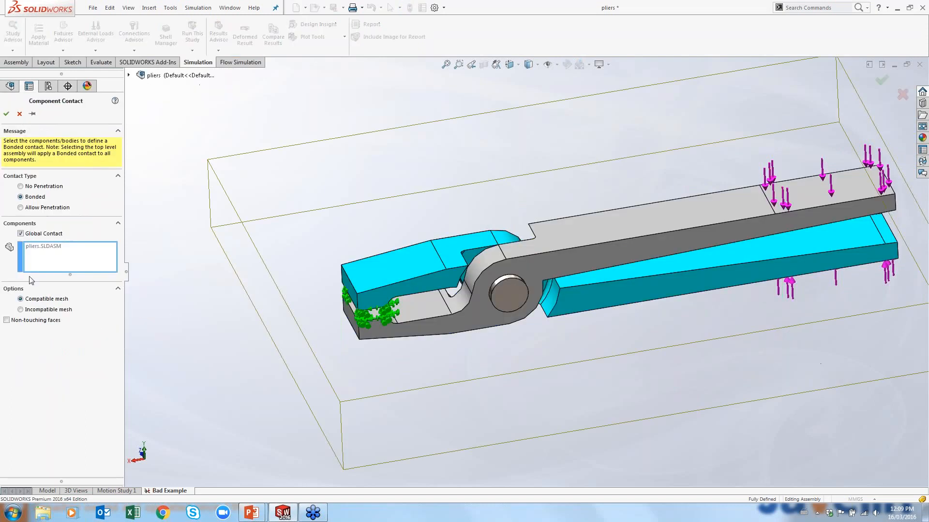
click(55, 188)
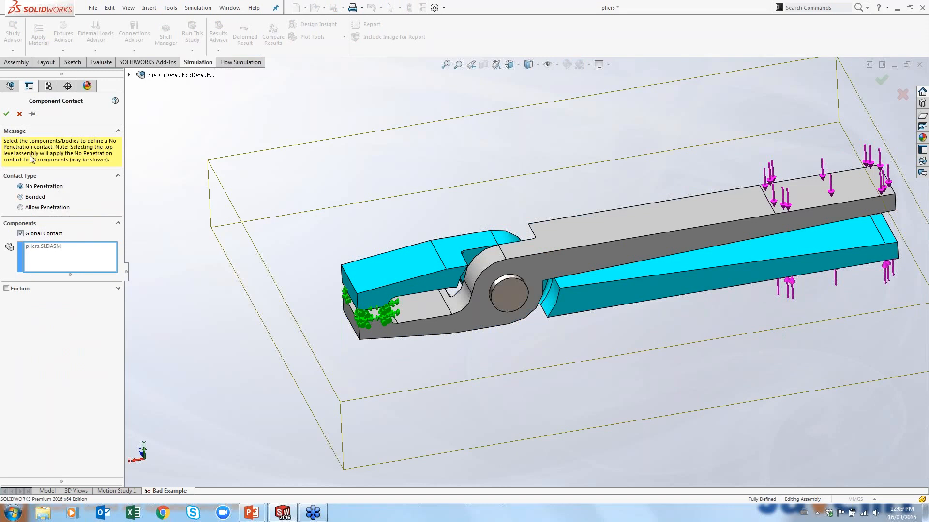
click(6, 114)
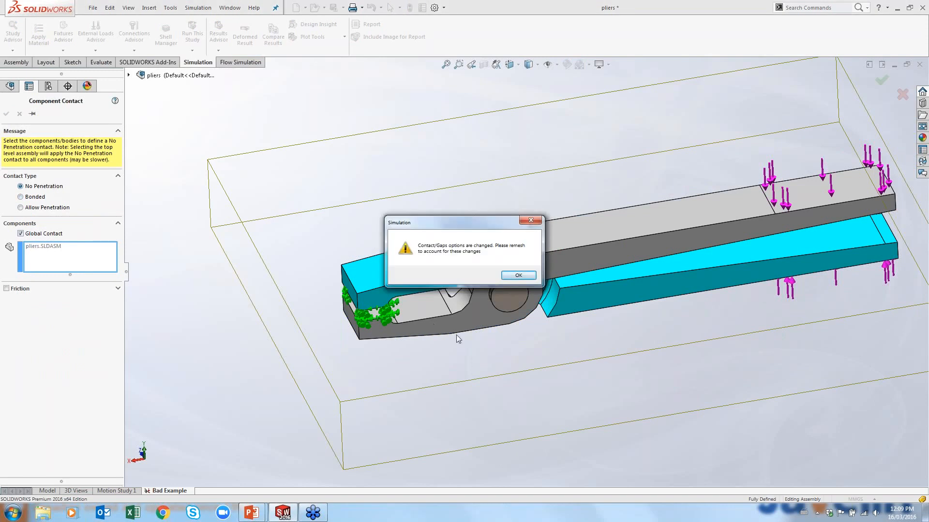
click(525, 282)
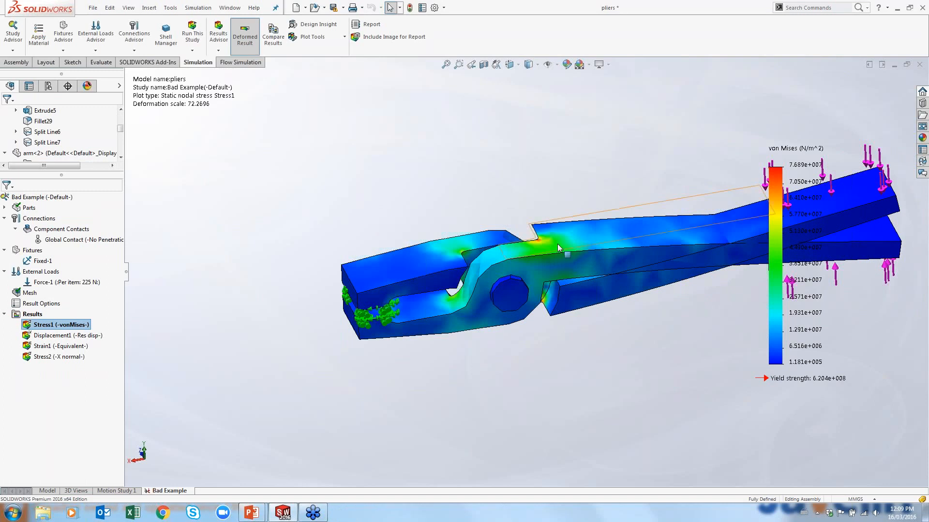
Animate the updated Stress1 von Mises plot and close the animation again
middle_drag(568, 301, 554, 266)
right_click(89, 325)
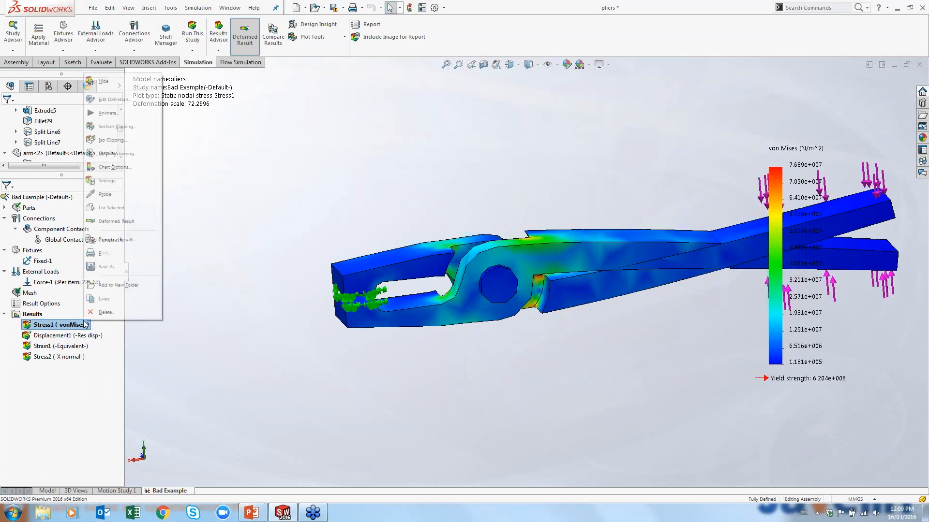
click(111, 117)
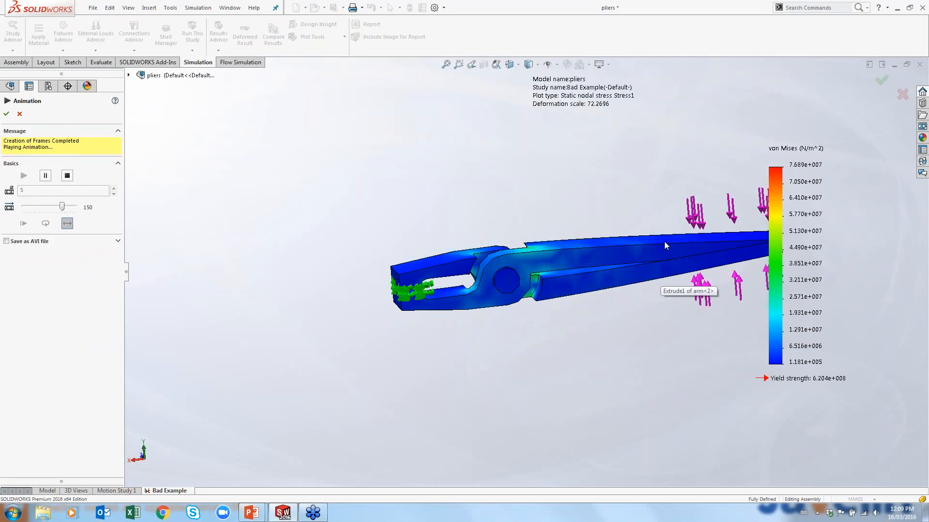
scroll(524, 279, down, 5)
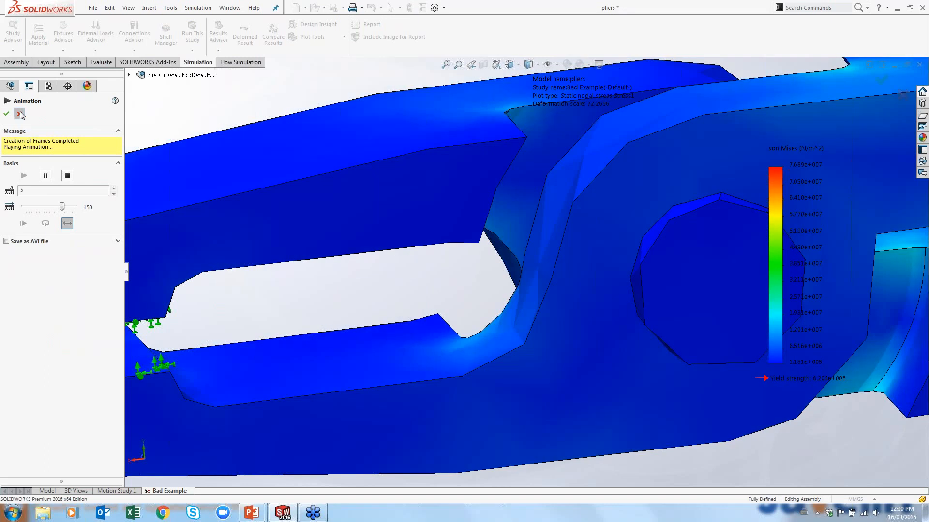
click(20, 114)
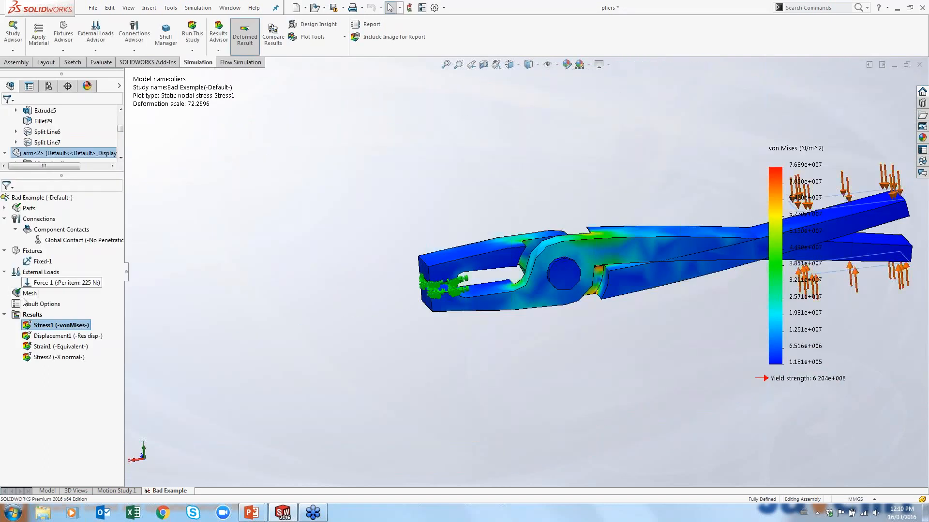
Hide the Stress1 plot to display the plain pliers model
right_click(52, 328)
click(68, 89)
middle_drag(570, 251, 579, 265)
scroll(576, 252, down, 5)
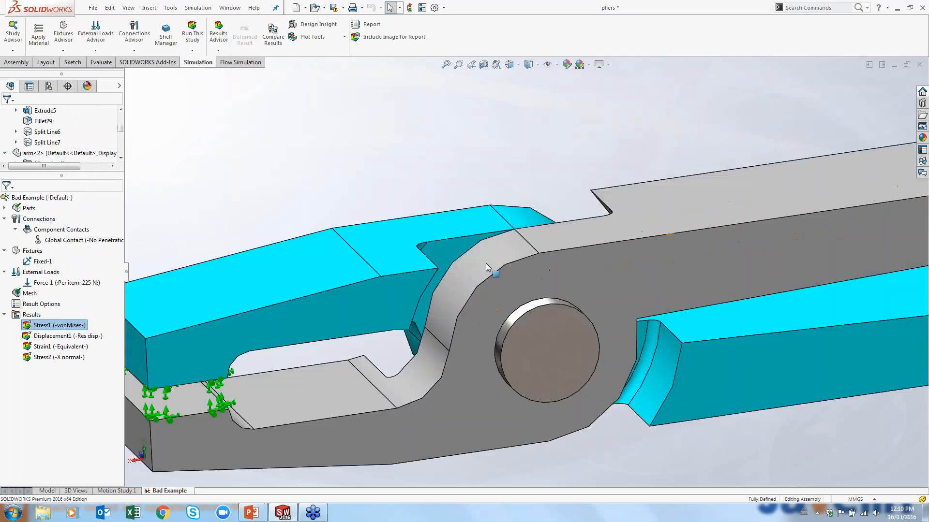
Examine the contact region between the two pliers arms around the pin from several angles
click(484, 247)
middle_drag(479, 246, 614, 315)
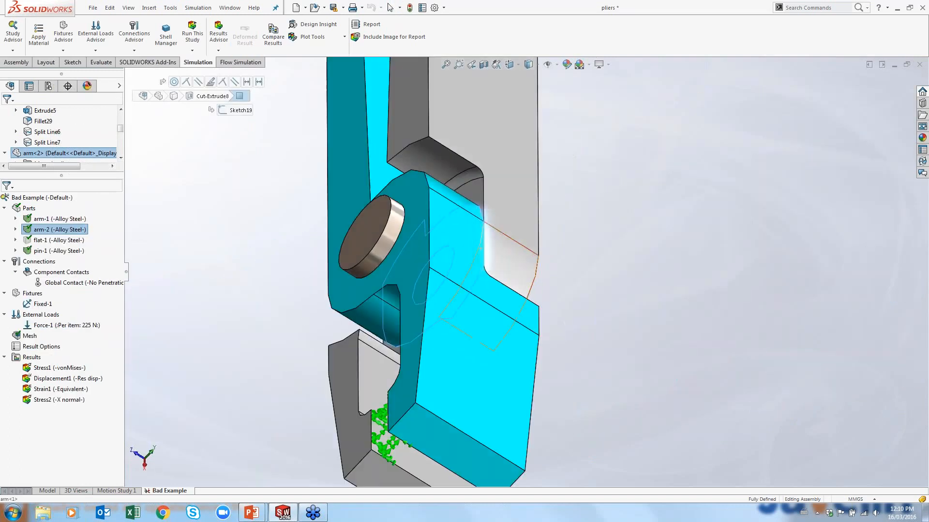
scroll(615, 314, down, 1)
click(455, 167)
middle_drag(495, 188, 442, 179)
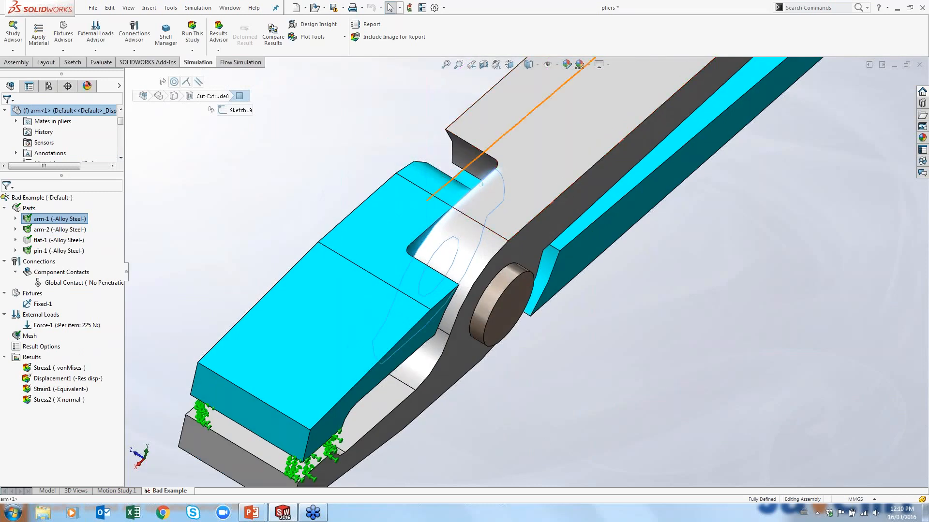
middle_drag(560, 252, 473, 142)
click(473, 161)
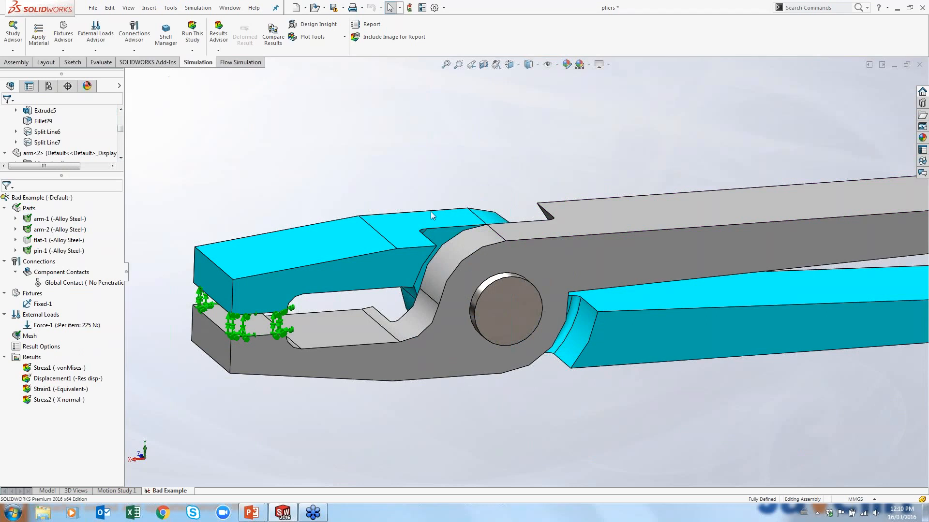
Add a No Penetration contact set between a face of arm-2 and the mating face of the other arm at the joint
right_click(39, 262)
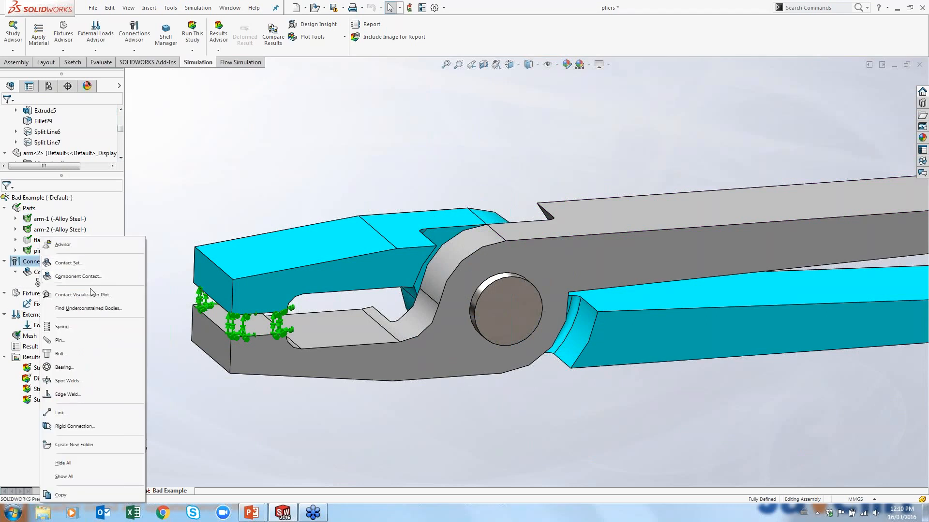
click(103, 265)
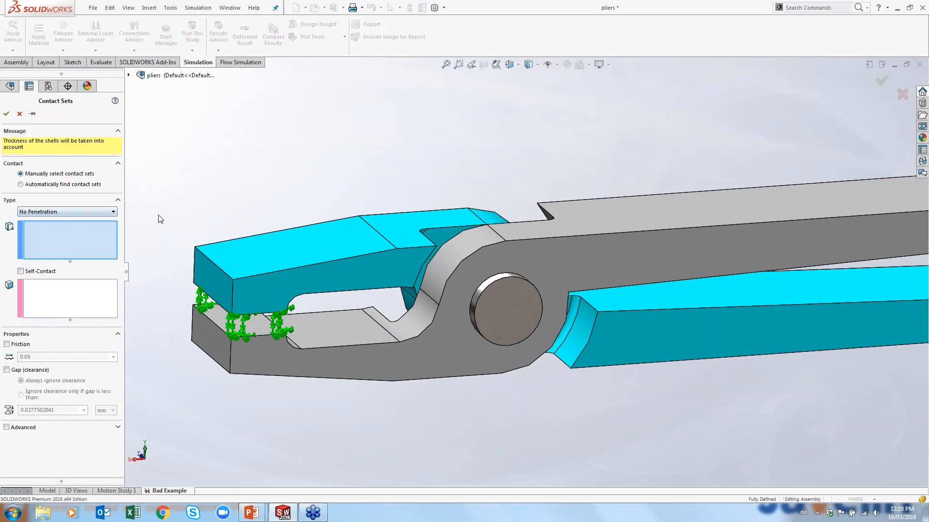
click(441, 235)
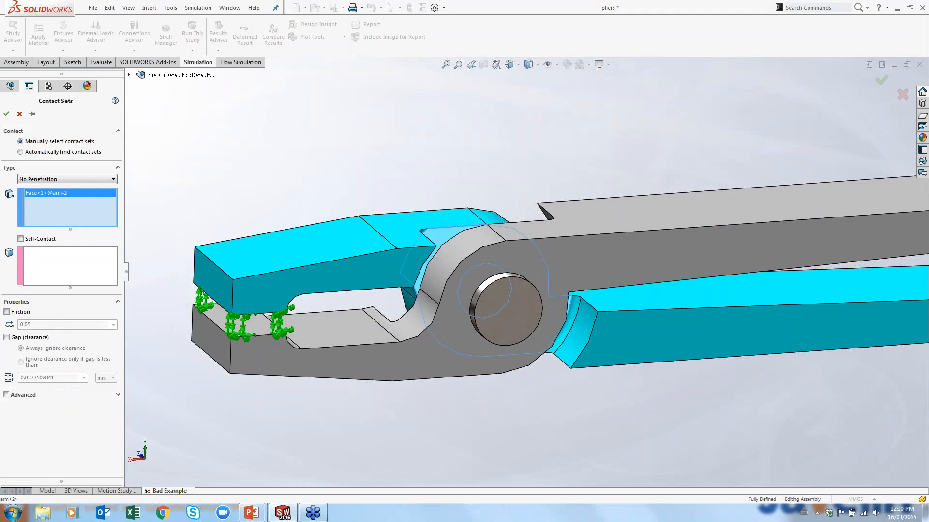
click(82, 264)
mouse_move(458, 153)
middle_down()
mouse_move(543, 187)
mouse_move(560, 224)
mouse_move(459, 159)
middle_up()
click(538, 342)
click(8, 115)
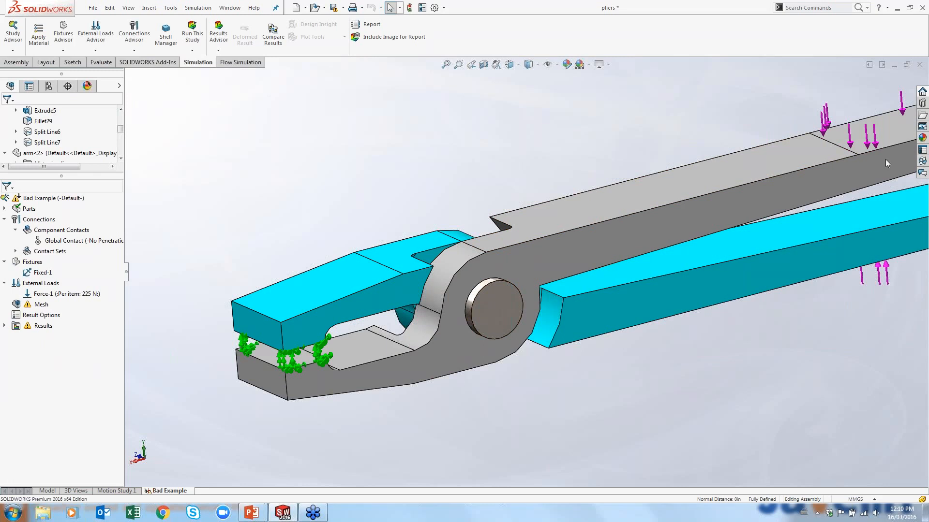
Switch to PowerPoint and start the slide show from the "What can go wrong?" slide
scroll(733, 135, up, 3)
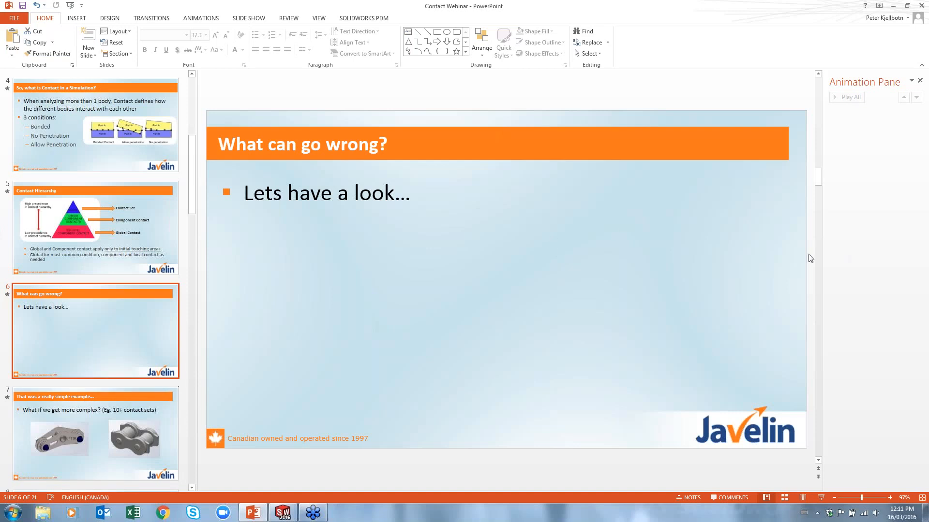
key(alt+Tab)
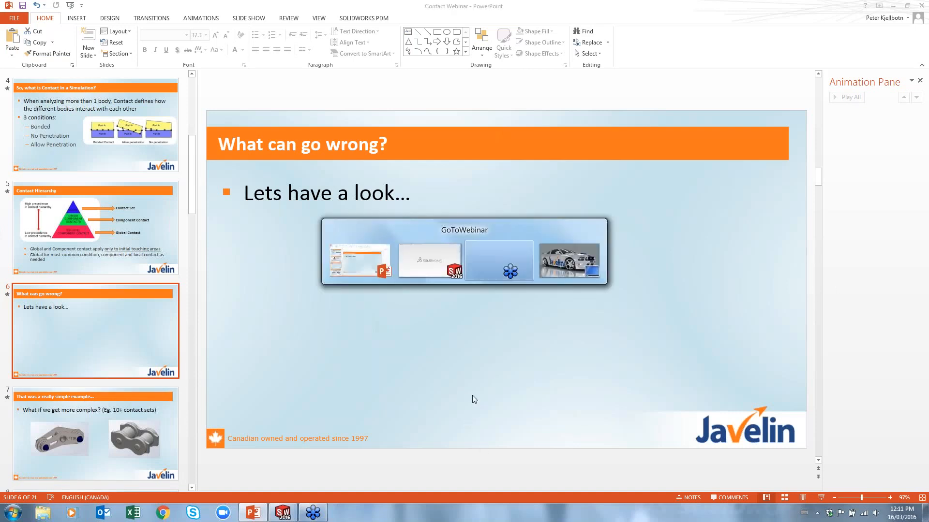
click(821, 498)
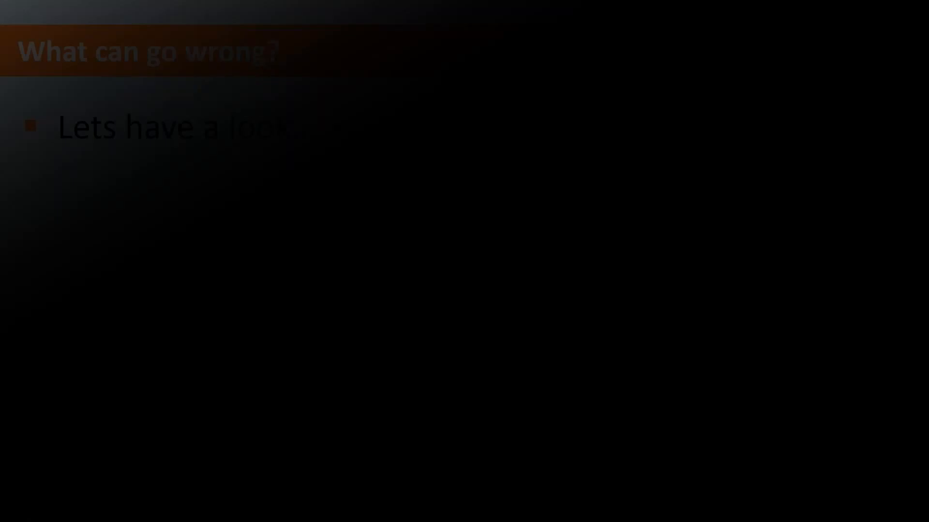
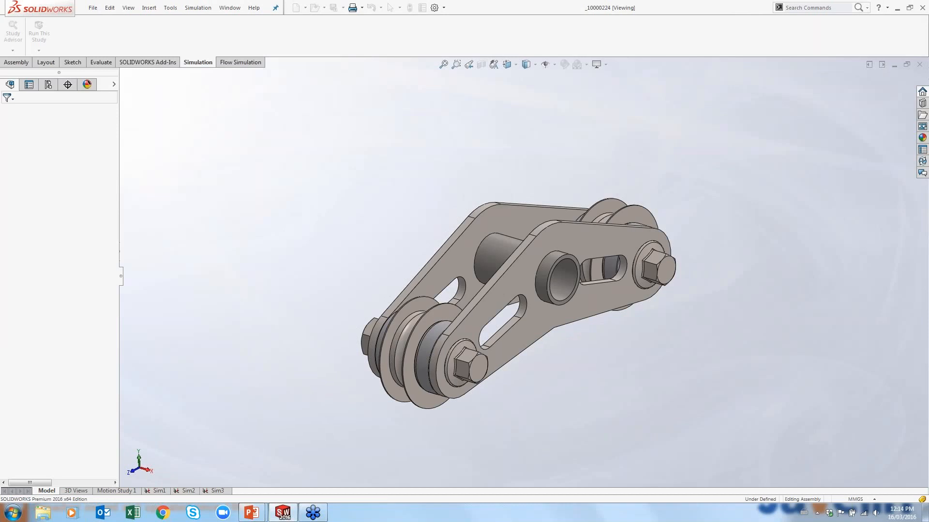
Open the Sim1 simulation study of the pliers assembly
middle_drag(542, 300, 552, 271)
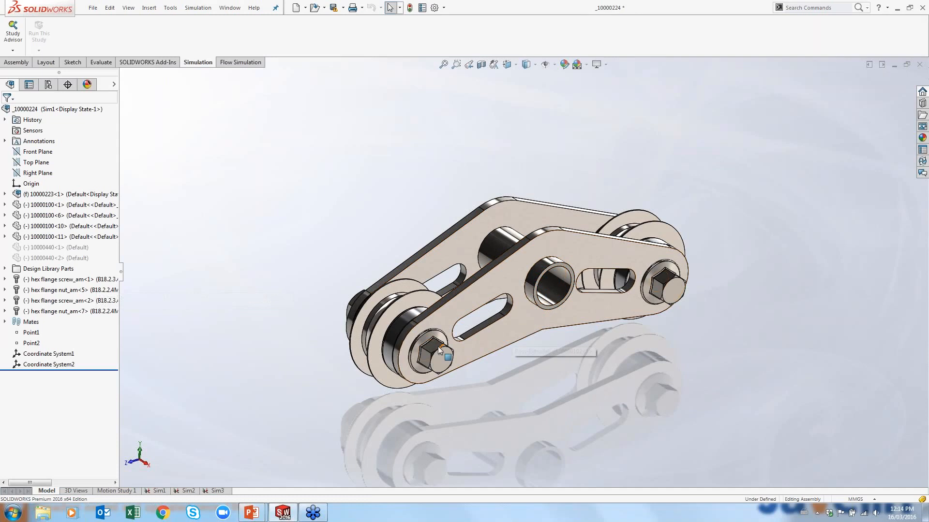
scroll(435, 347, down, 2)
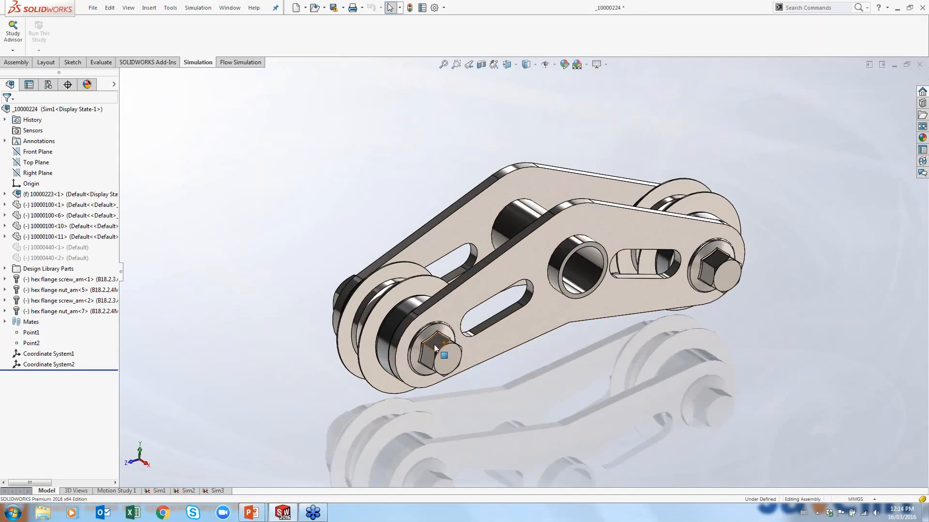
scroll(435, 347, down, 3)
middle_drag(402, 292, 411, 270)
scroll(491, 316, up, 5)
scroll(692, 226, down, 2)
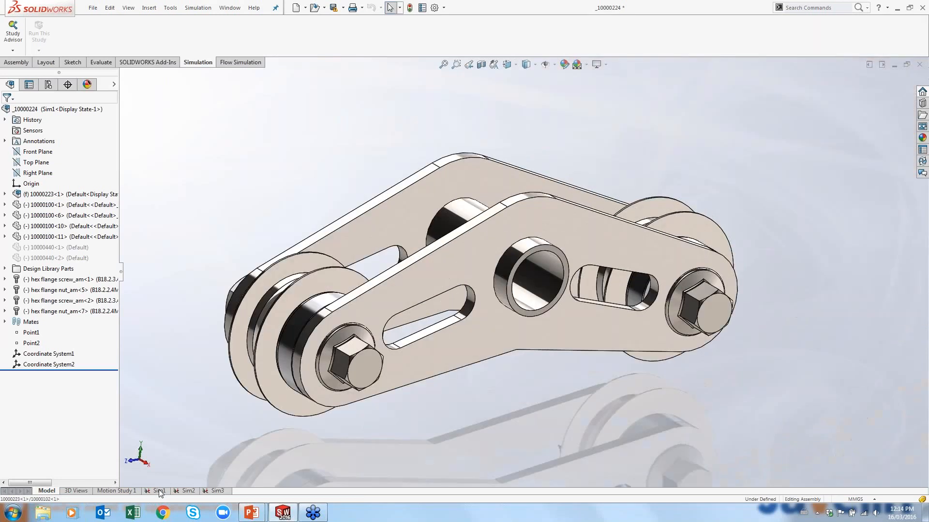
click(159, 491)
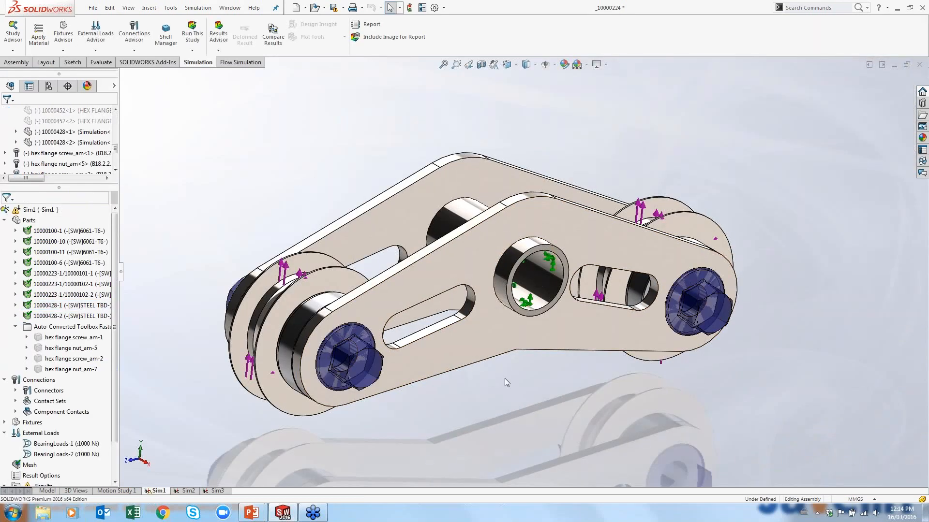
Expand the Component Contacts and Contact Sets folders of the study tree to review the defined contacts
scroll(610, 322, up, 2)
mouse_move(610, 322)
middle_down()
mouse_move(624, 328)
mouse_move(607, 331)
middle_up()
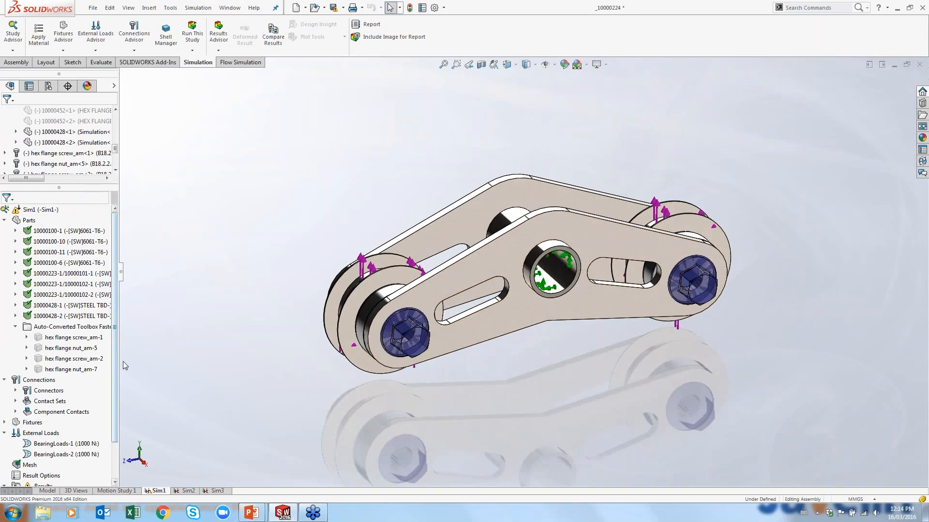
click(16, 411)
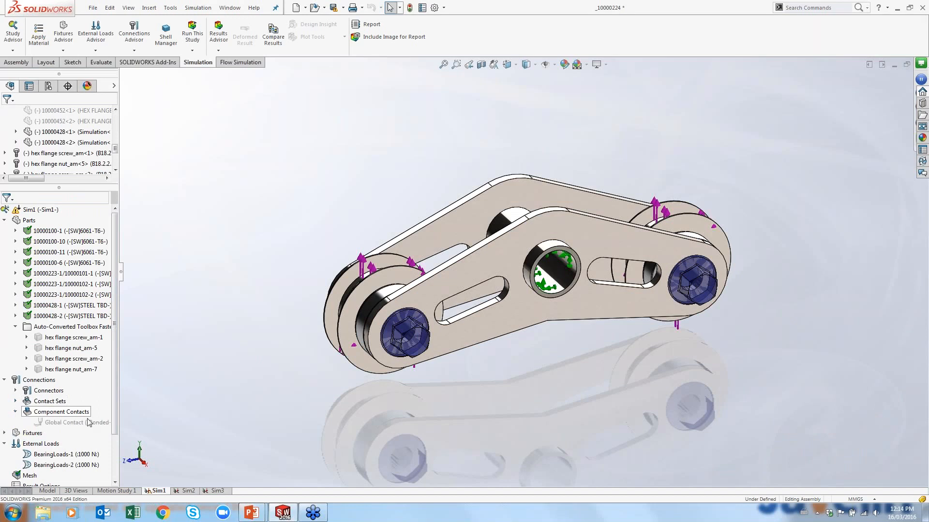
click(15, 401)
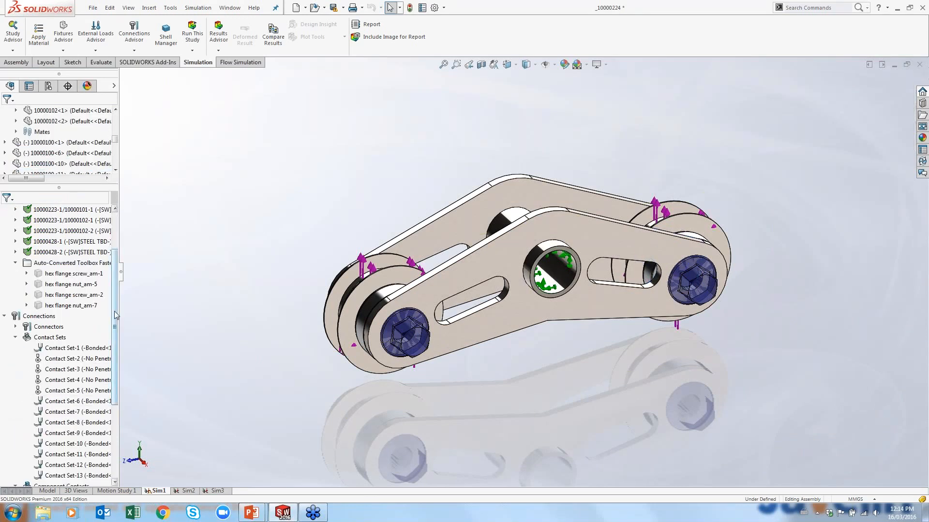
drag(114, 311, 122, 361)
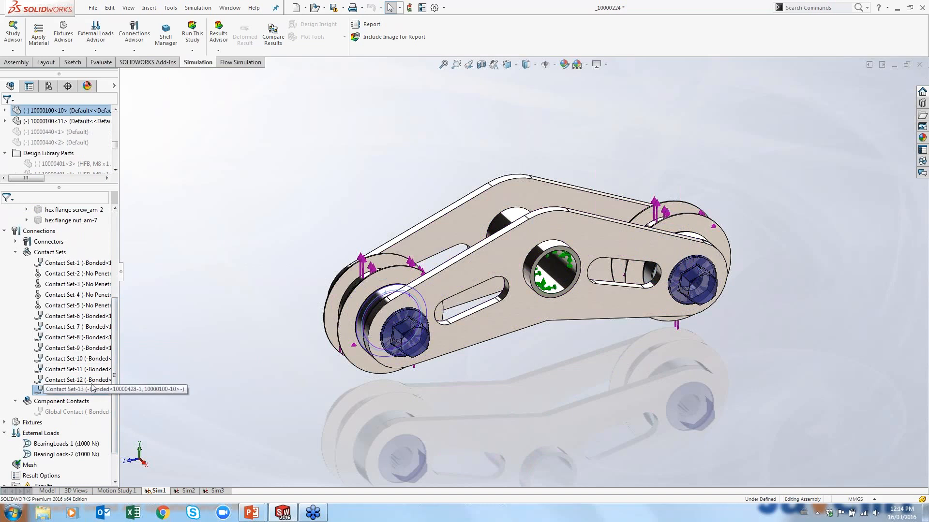
Open the definitions of Contact Set-1 and Contact Set-2 to review their types and faces, closing each without changes
right_click(81, 265)
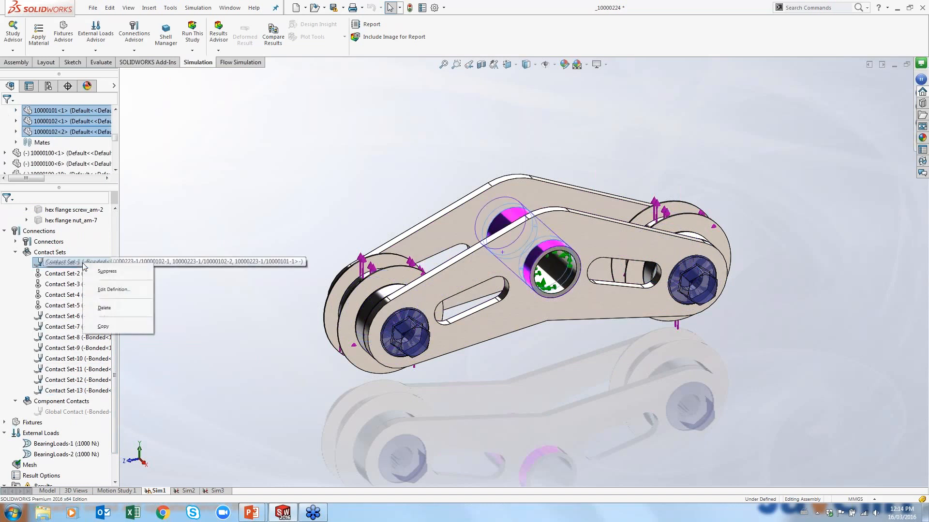
click(111, 289)
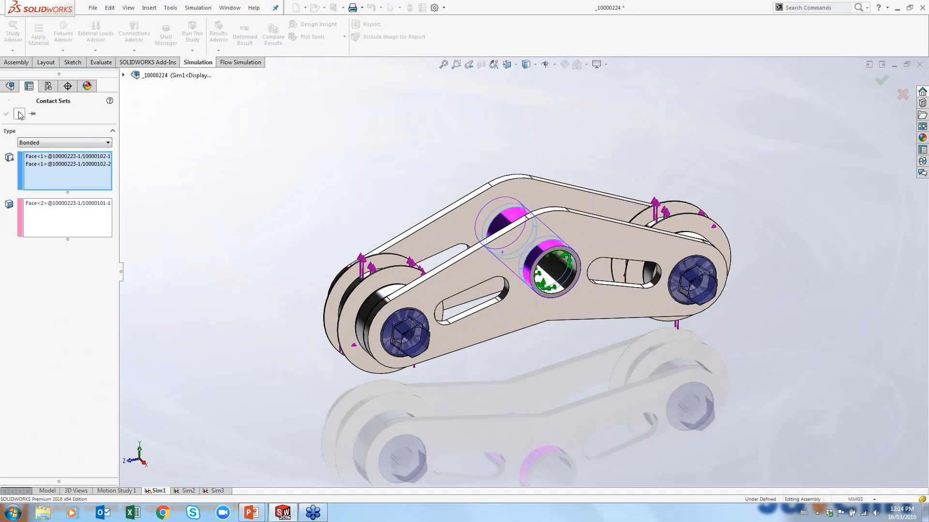
click(19, 113)
double_click(80, 274)
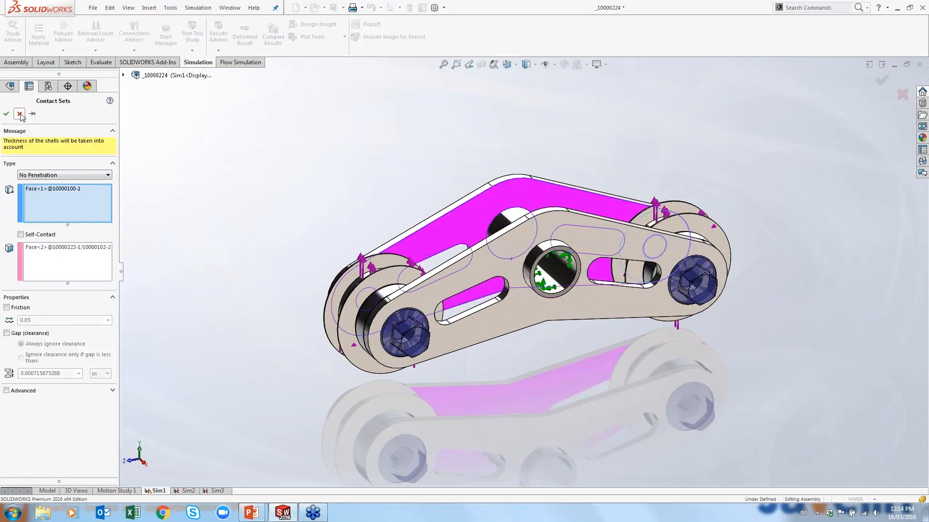
click(20, 114)
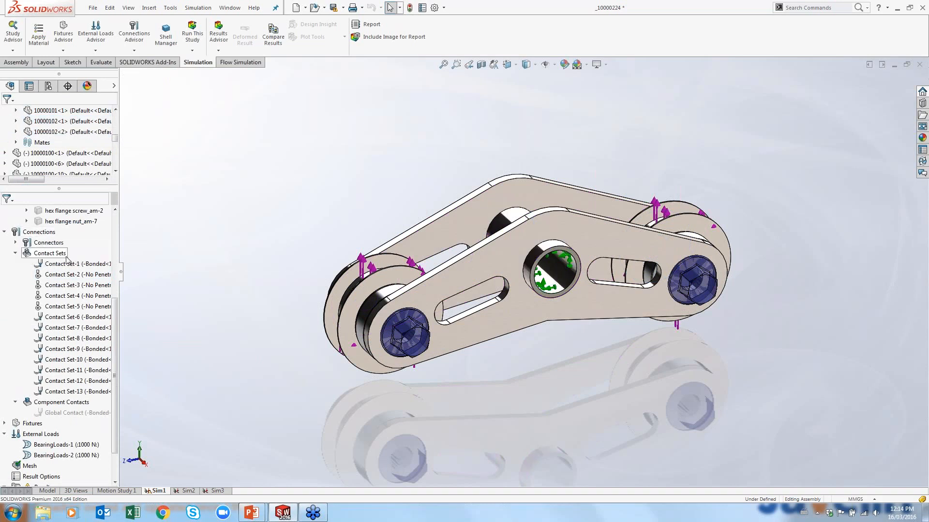
Calculate a Contact Visualization Plot for the whole pliers assembly
right_click(65, 256)
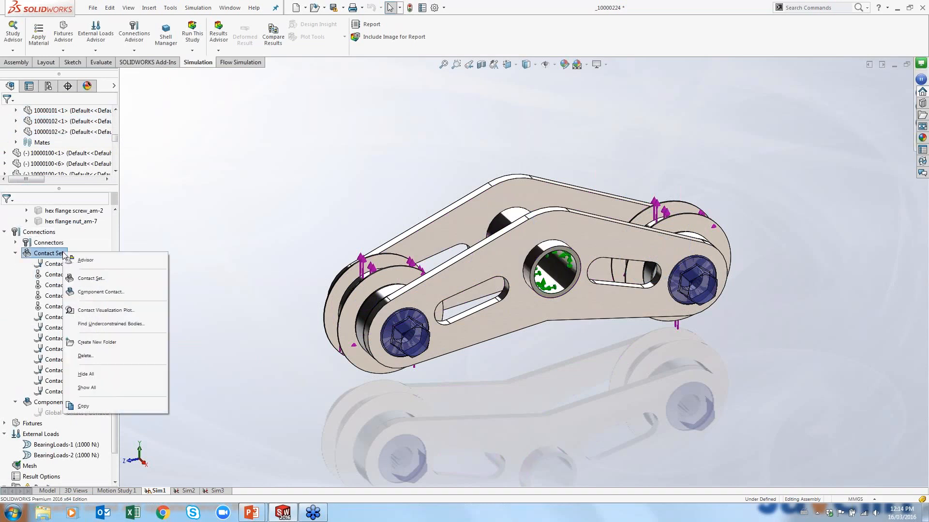
click(41, 234)
right_click(41, 234)
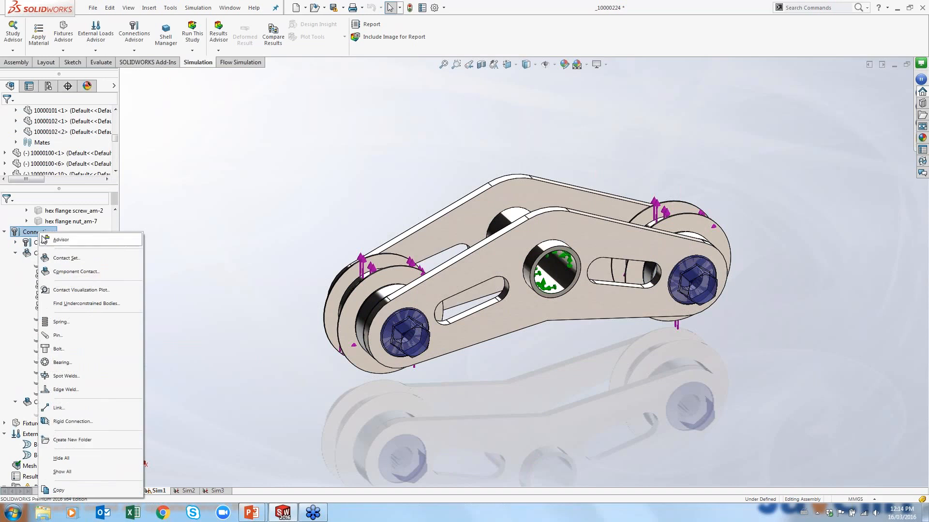
click(96, 292)
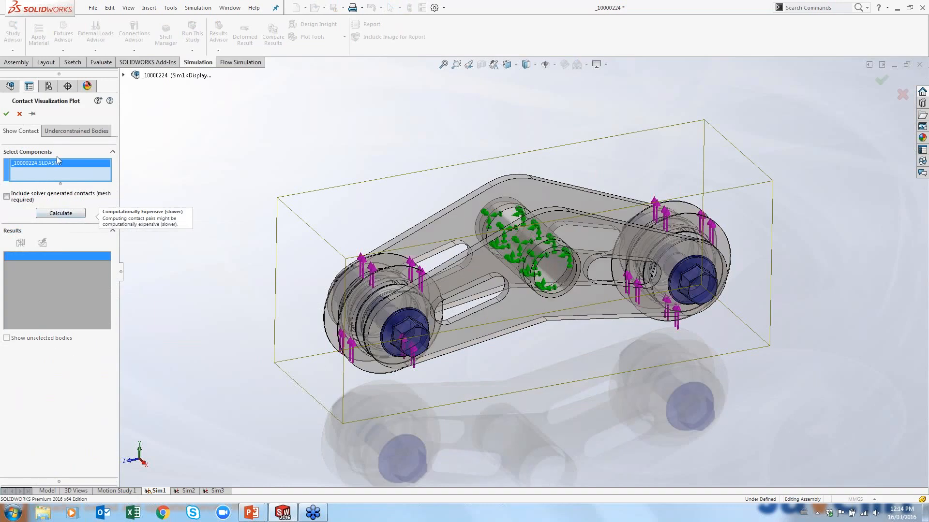
click(72, 212)
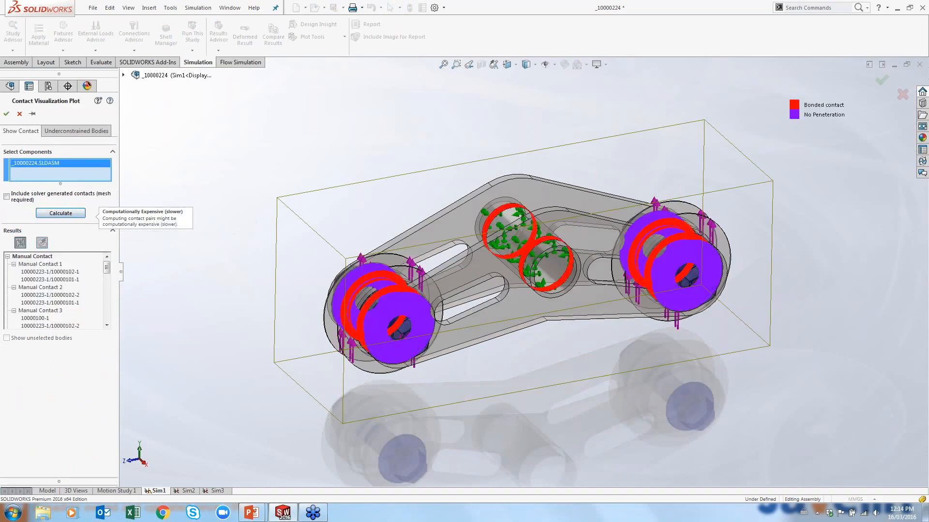
Examine the bonded and no-penetration contact areas of the plot from several angles
scroll(476, 310, up, 1)
middle_drag(476, 310, 502, 345)
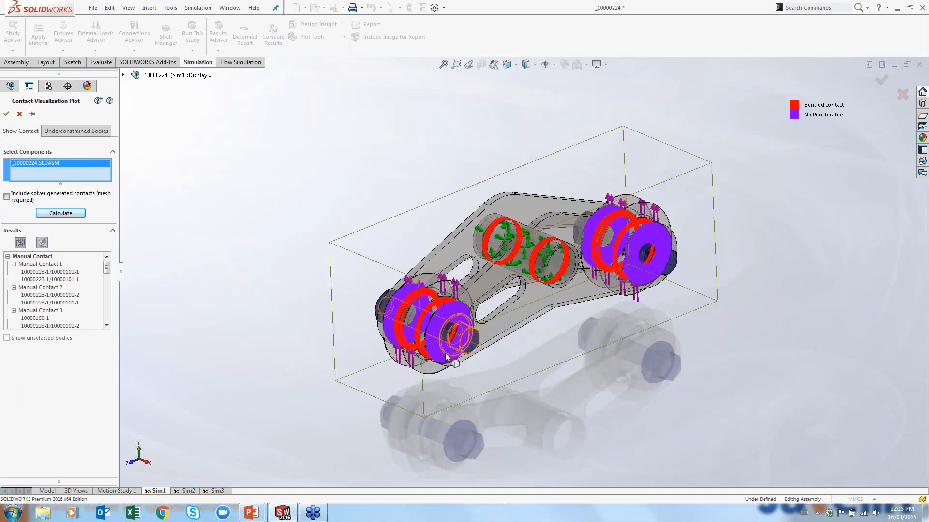
scroll(449, 351, down, 2)
scroll(458, 337, down, 2)
scroll(484, 285, down, 2)
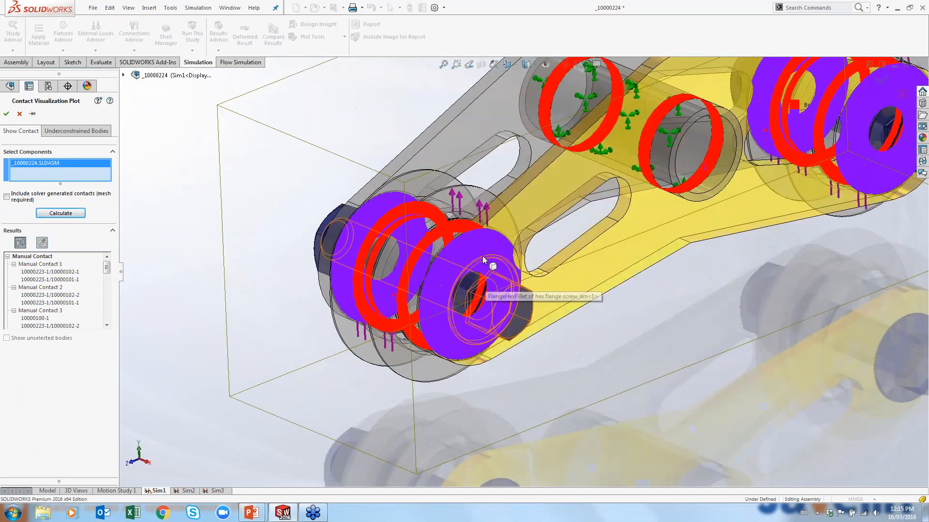
mouse_move(483, 286)
middle_down()
mouse_move(538, 282)
mouse_move(516, 262)
mouse_move(474, 277)
middle_up()
scroll(474, 277, up, 4)
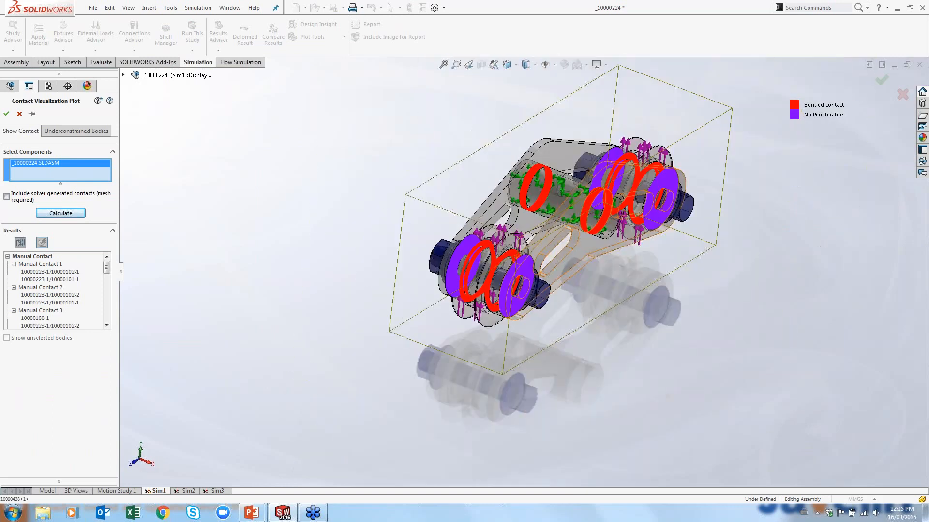
scroll(647, 178, down, 1)
scroll(647, 178, down, 3)
middle_click(615, 206)
mouse_move(615, 206)
middle_down()
mouse_move(592, 218)
mouse_move(568, 297)
mouse_move(580, 199)
mouse_move(631, 189)
mouse_move(616, 198)
middle_up()
scroll(631, 190, up, 1)
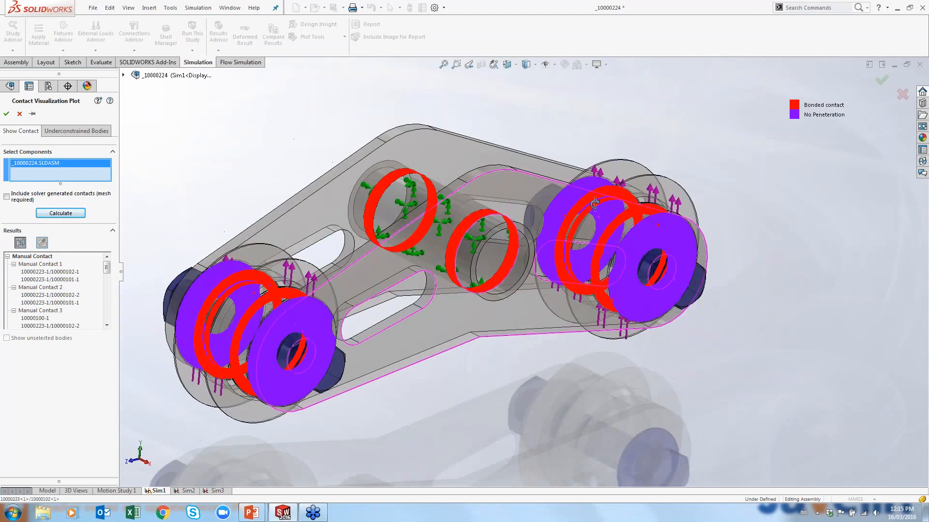
scroll(575, 271, up, 2)
Highlight the individual manual contacts and their bodies listed in the plot results, then close the plot
click(45, 264)
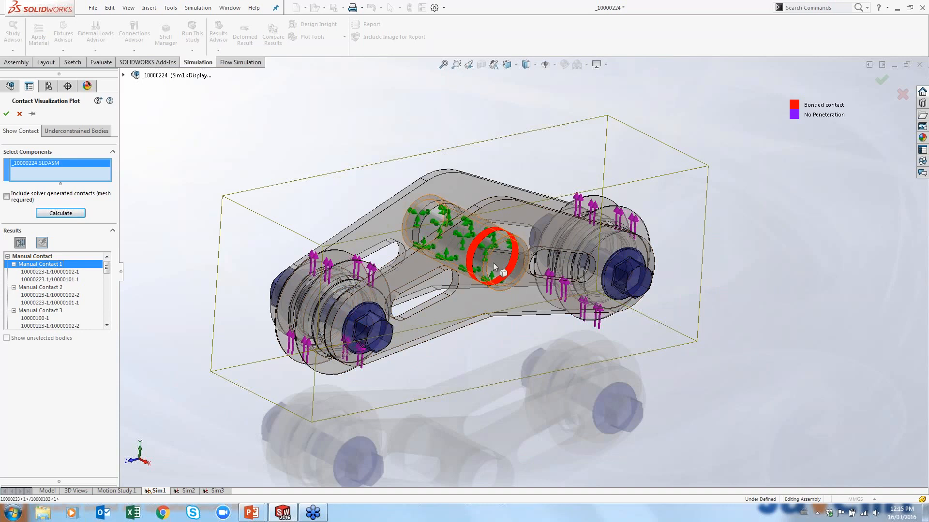
scroll(491, 256, down, 1)
scroll(492, 255, down, 2)
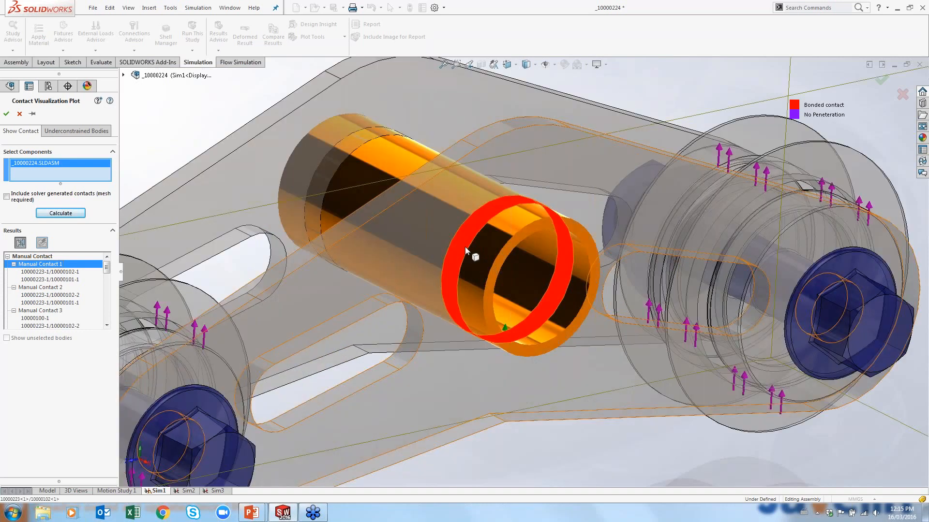
click(50, 271)
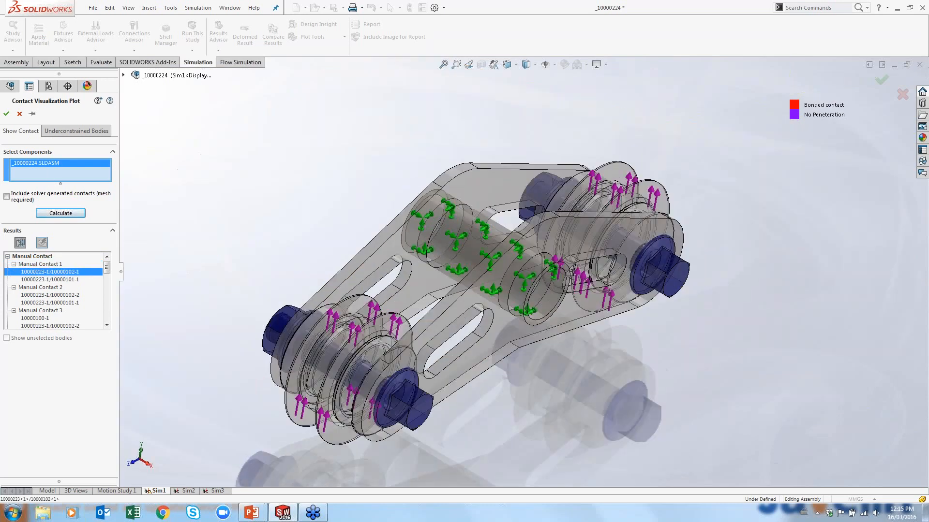
click(50, 279)
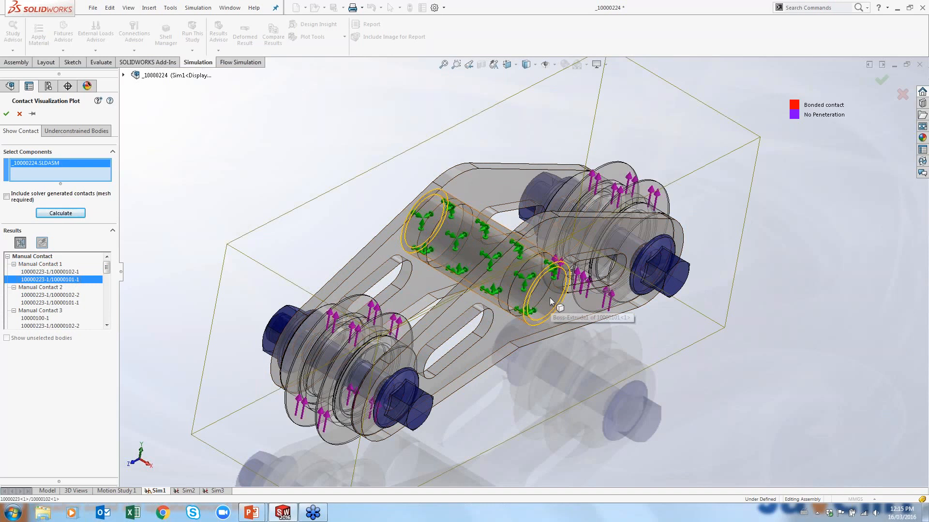
click(24, 310)
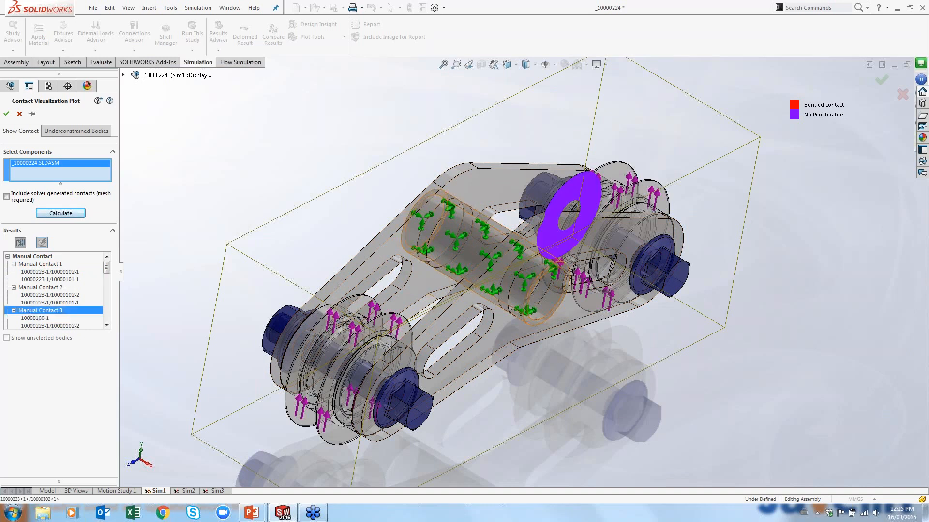
middle_drag(465, 203, 538, 223)
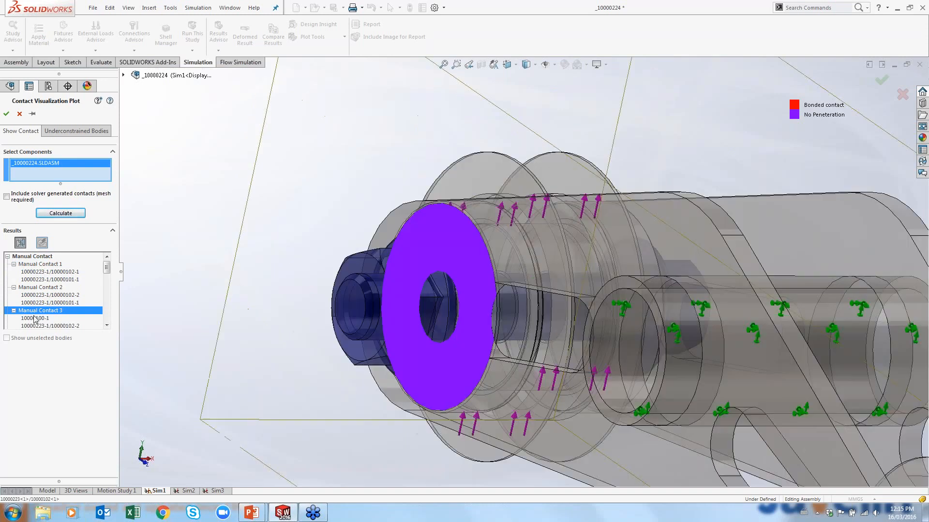
click(30, 326)
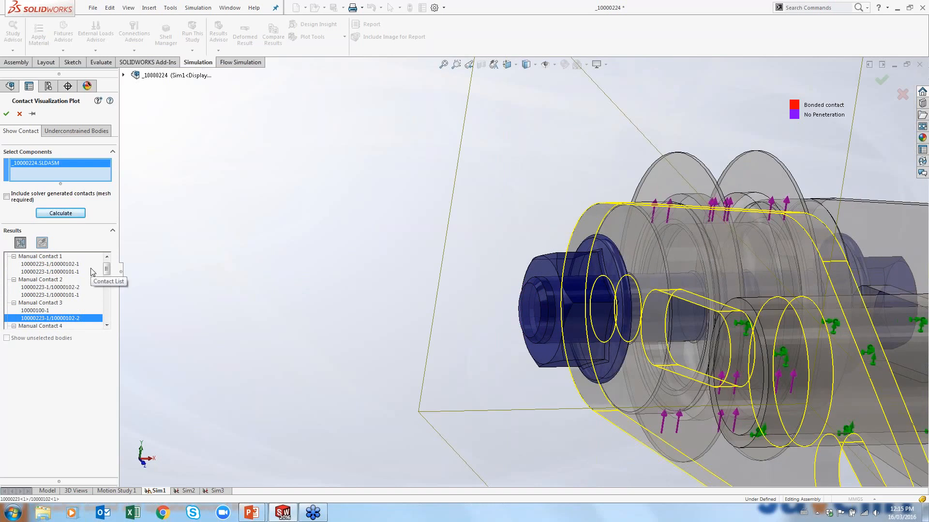
click(19, 113)
Close the pliers assembly document
scroll(872, 320, up, 7)
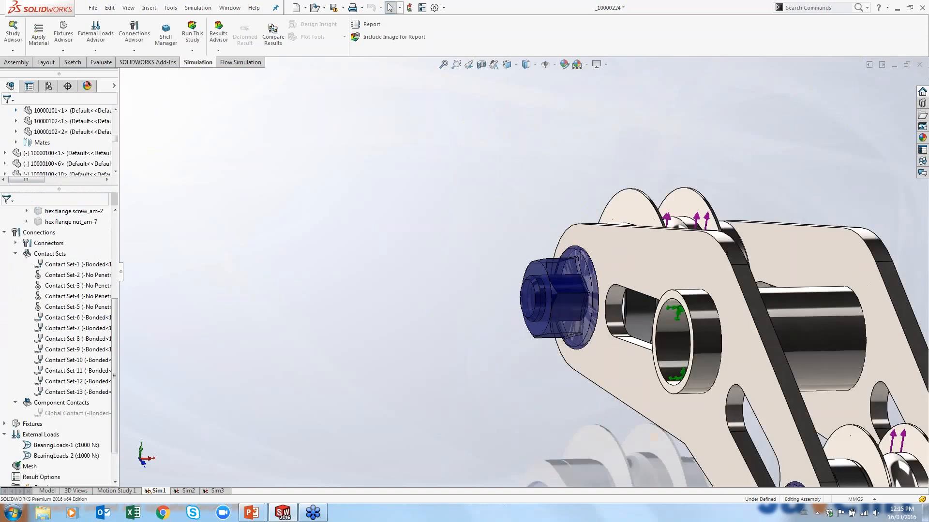
middle_drag(872, 321, 679, 381)
click(905, 69)
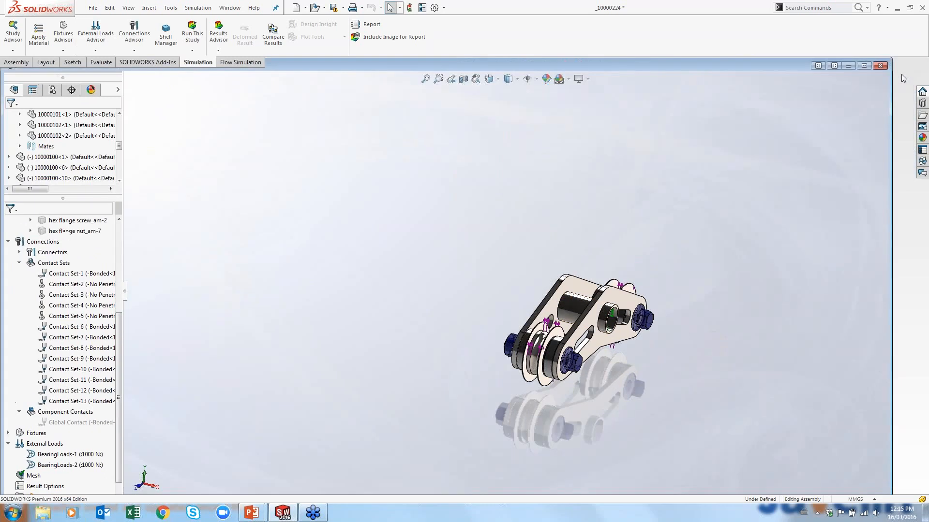
click(881, 65)
Open the recent Roller Chain_with_studies assembly and maximize its window
click(92, 8)
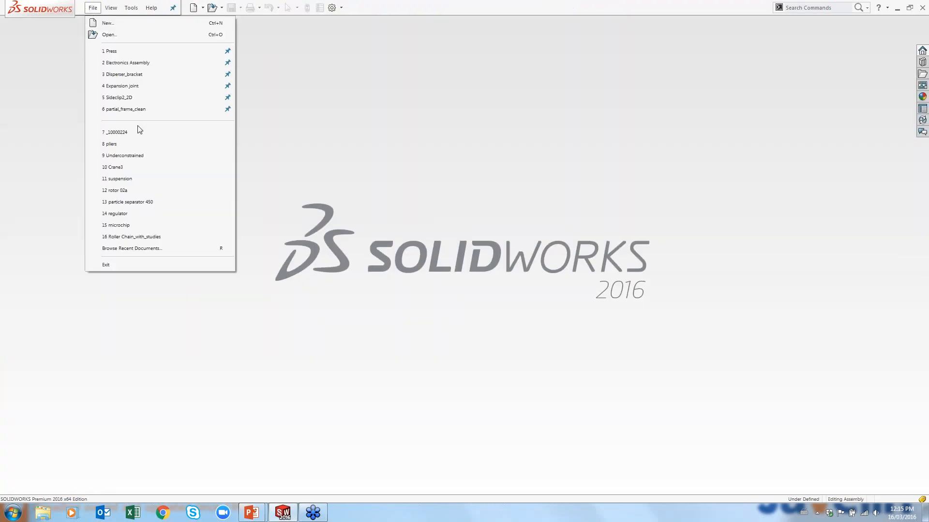
click(145, 238)
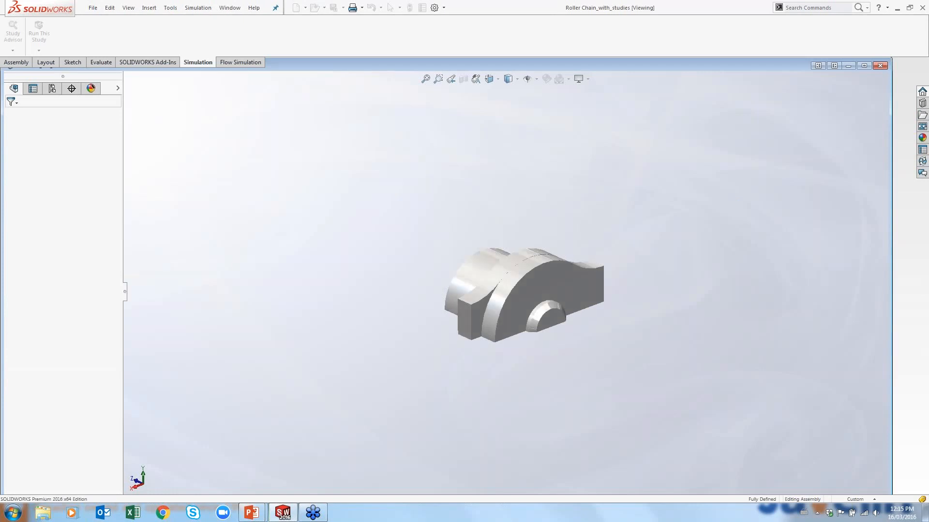
click(864, 77)
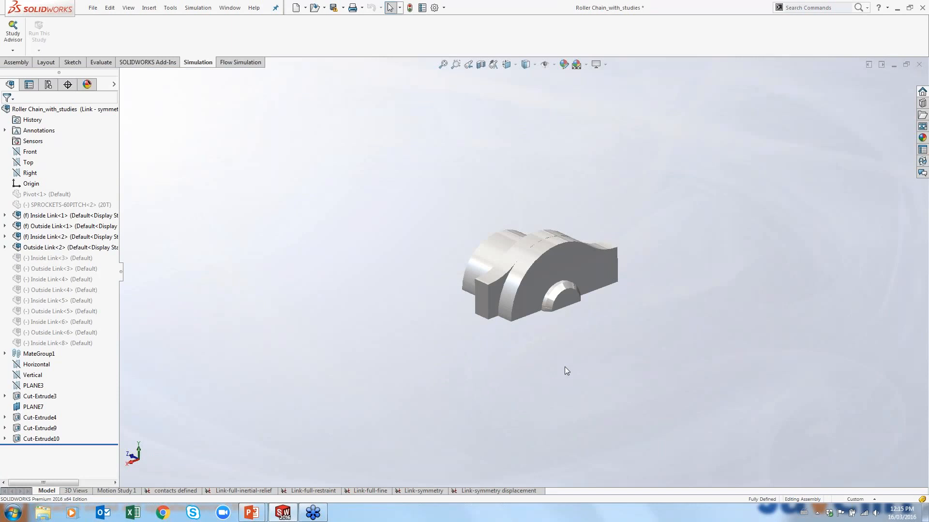
Activate the Link - full configuration of the roller chain assembly
click(48, 85)
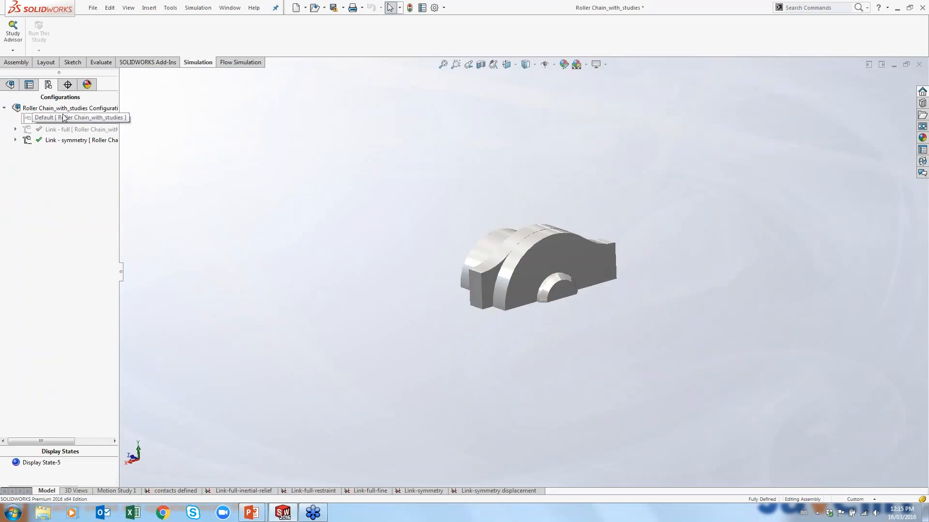
double_click(59, 135)
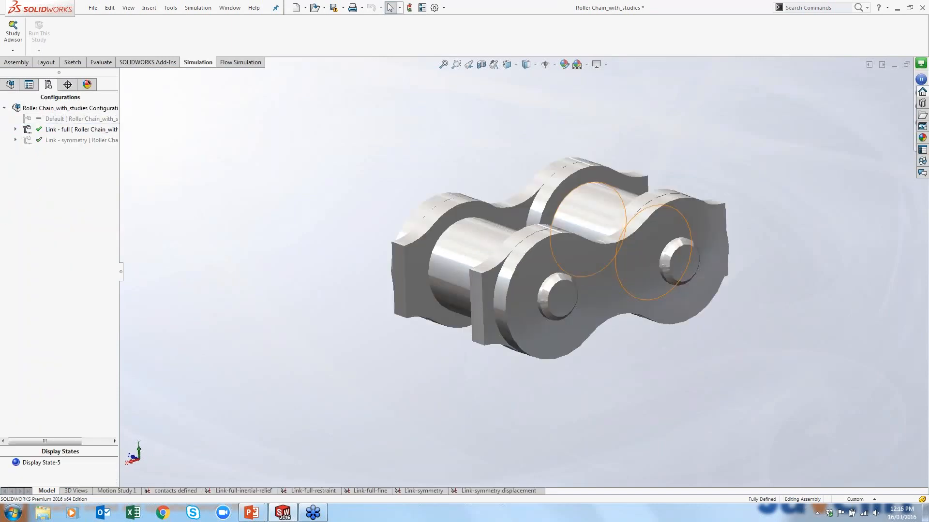
middle_drag(559, 180, 514, 186)
click(527, 66)
click(526, 66)
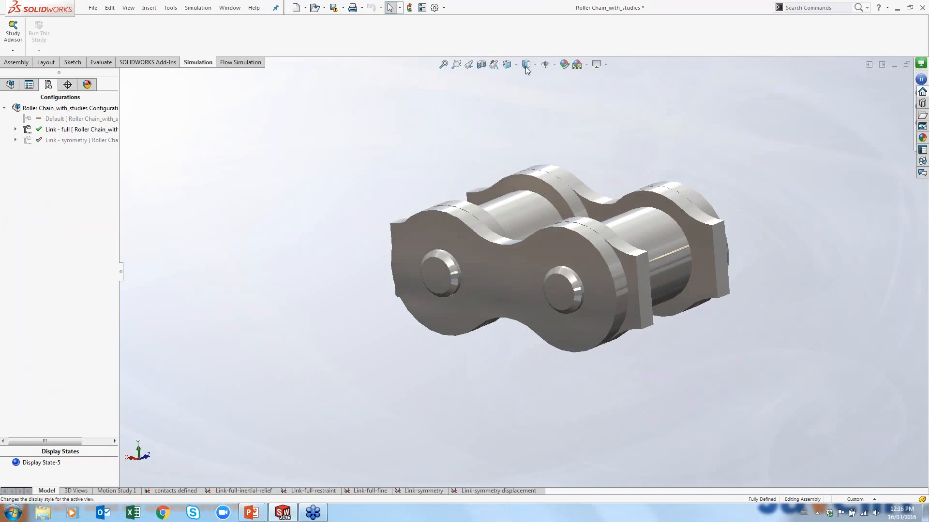
Switch the view's display style to shaded with edges
click(527, 66)
click(526, 78)
click(526, 69)
click(530, 76)
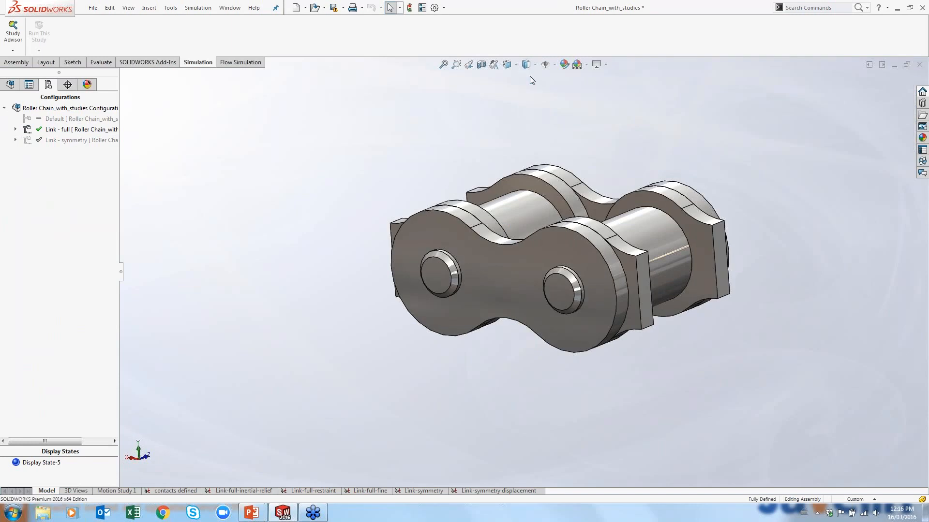
Create a planar section view of the roller chain through the Top reference plane
click(481, 64)
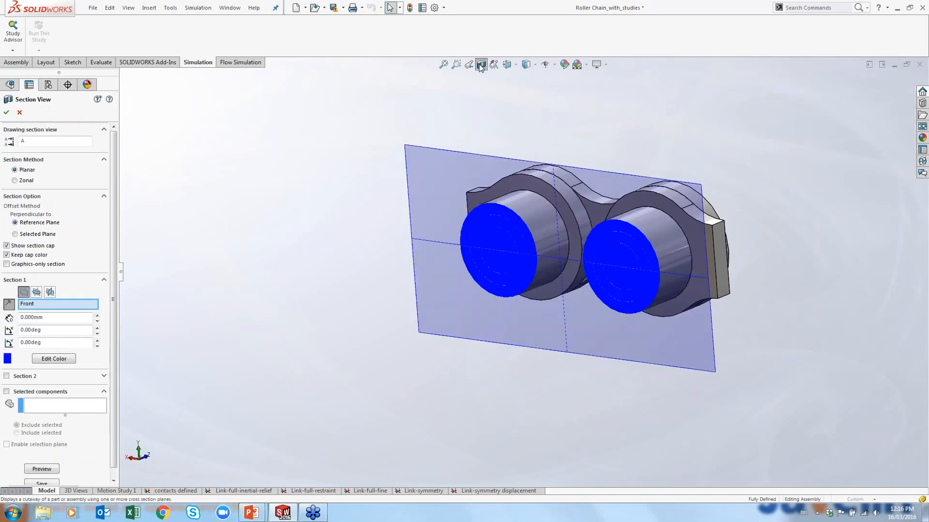
click(41, 293)
middle_drag(551, 242, 532, 300)
click(6, 112)
scroll(528, 265, down, 3)
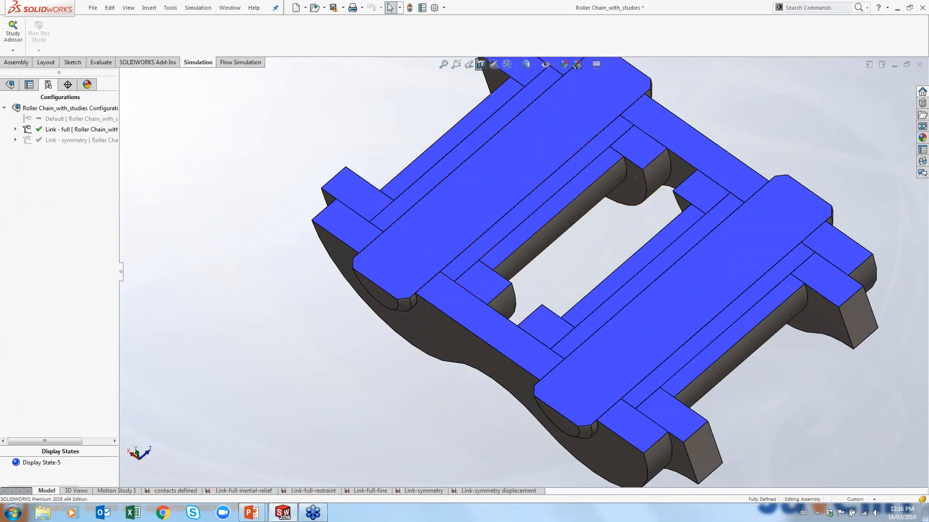
scroll(663, 211, up, 2)
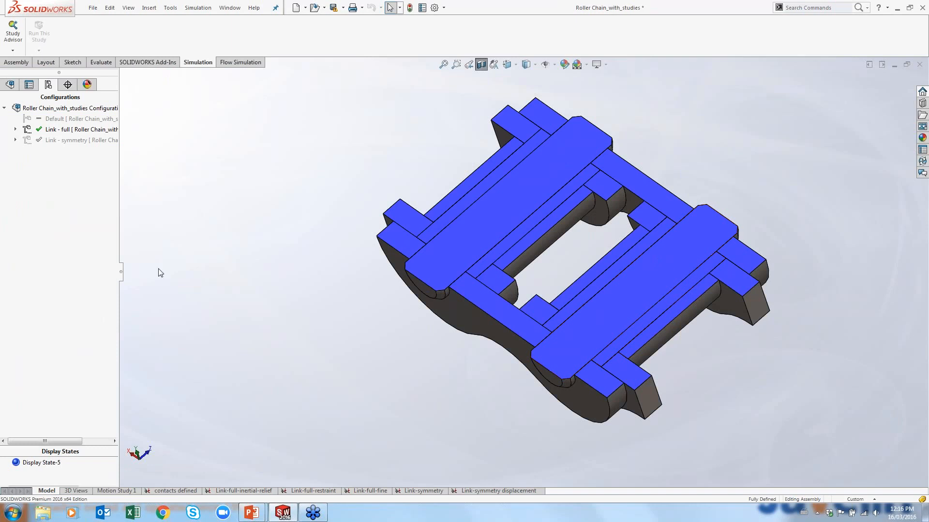
Open the contacts defined study and expand its list of contact sets
click(186, 488)
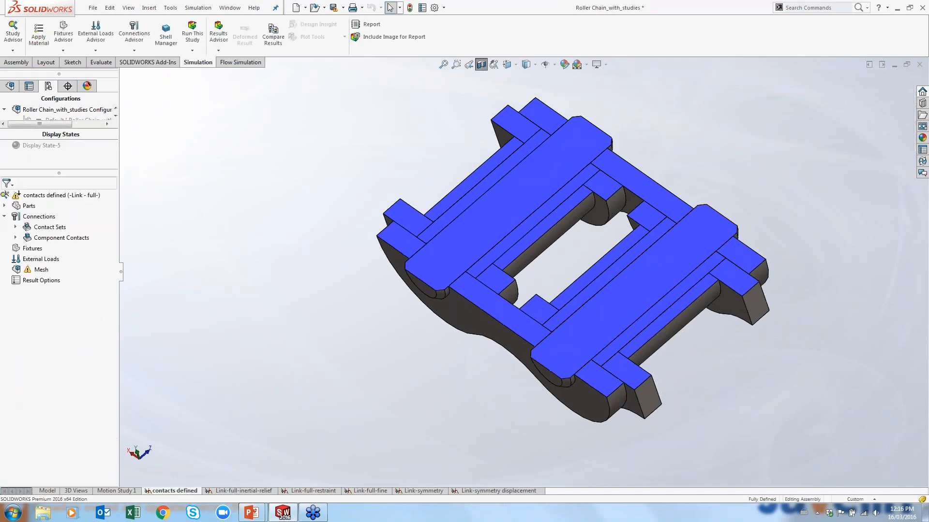
click(15, 227)
drag(122, 273, 209, 271)
middle_drag(479, 355, 486, 316)
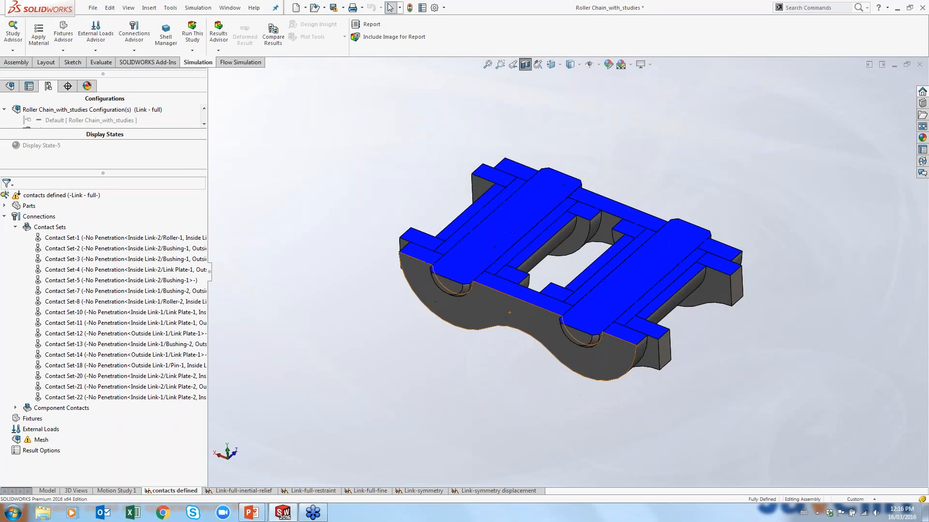
Calculate a contact visualization plot for the whole Roller Chain_with_studies assembly, inspect it, then close it
right_click(63, 227)
click(99, 283)
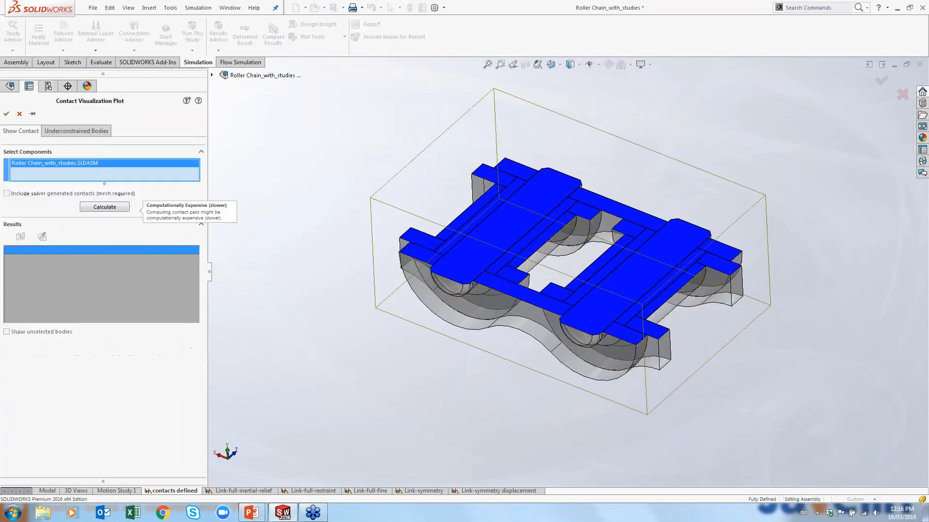
click(95, 210)
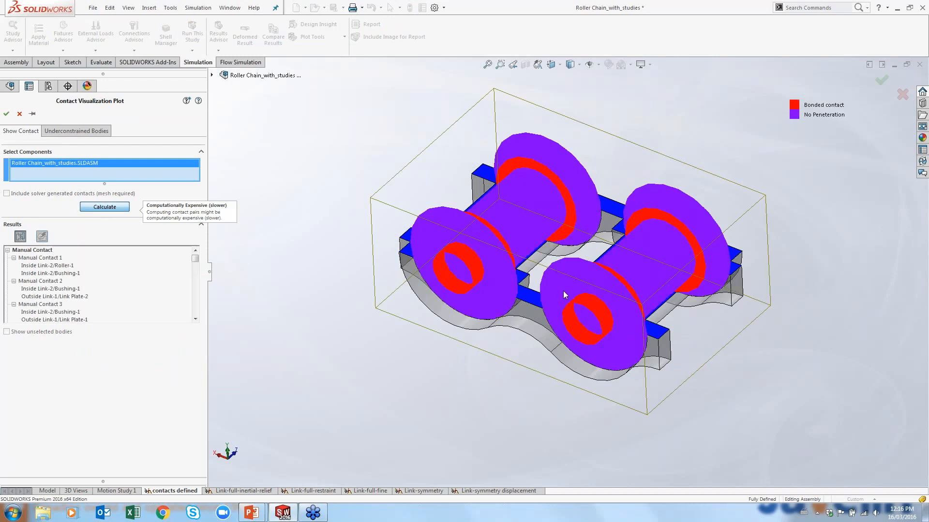
middle_drag(514, 252, 546, 247)
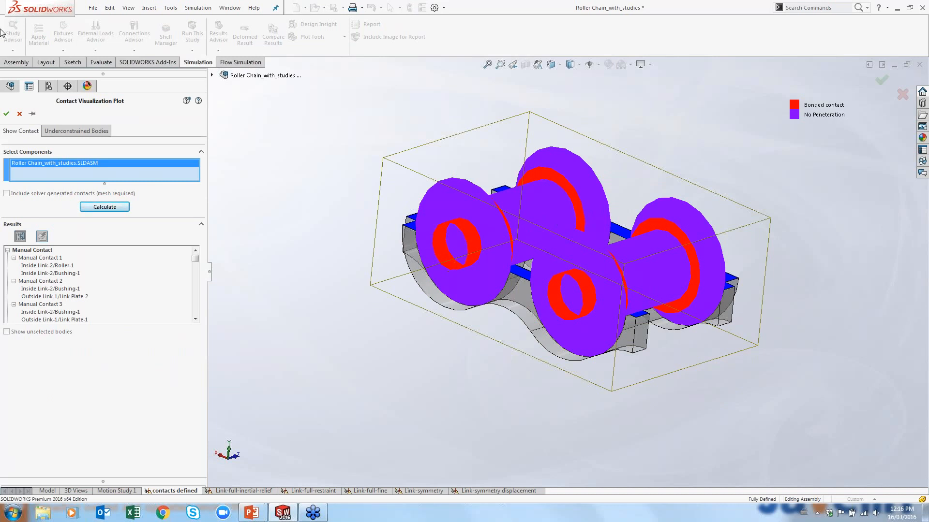
click(21, 115)
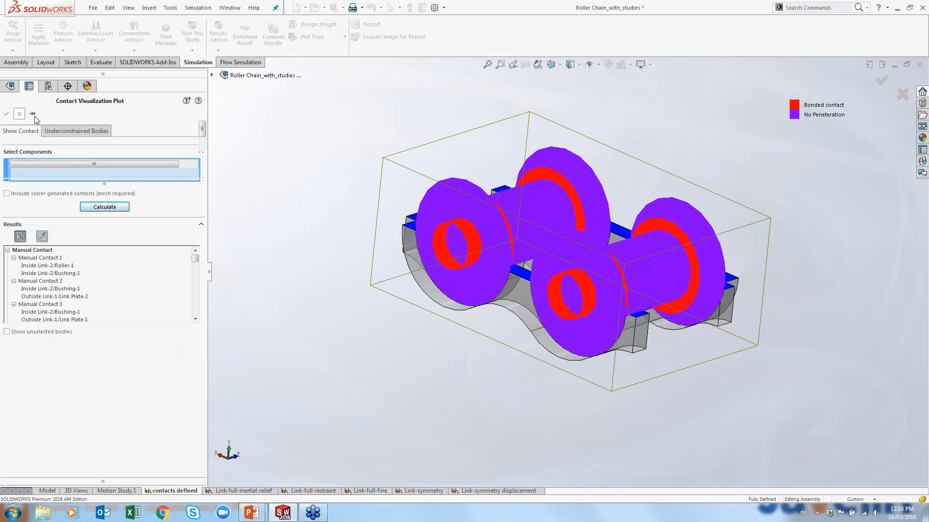
Turn off the section view and create a new static study with default settings
click(526, 65)
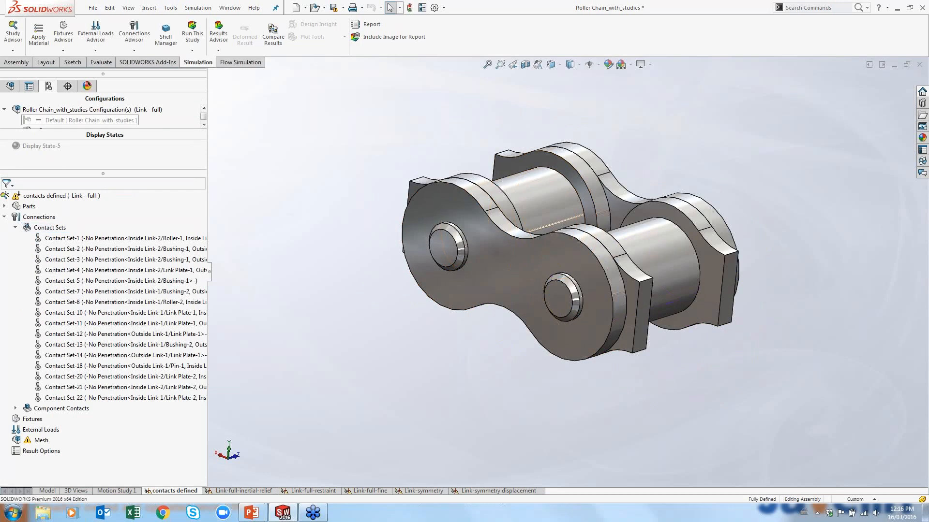
click(12, 51)
click(30, 74)
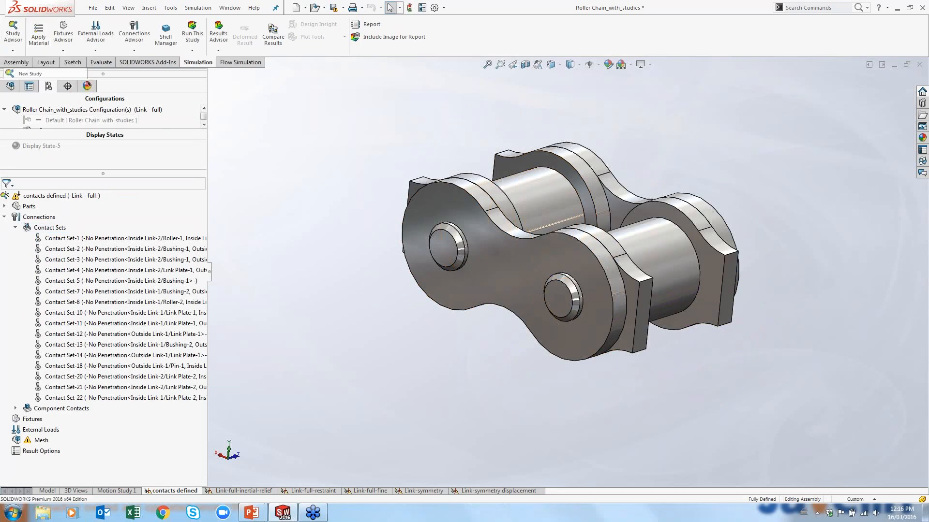
click(7, 110)
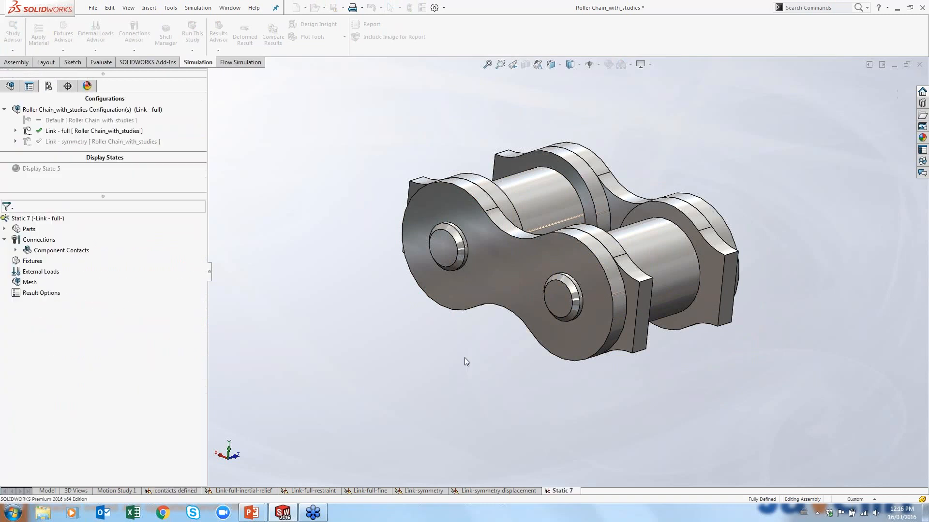
Explode the assembly using ExplView1 of the Link - full configuration
scroll(595, 205, down, 2)
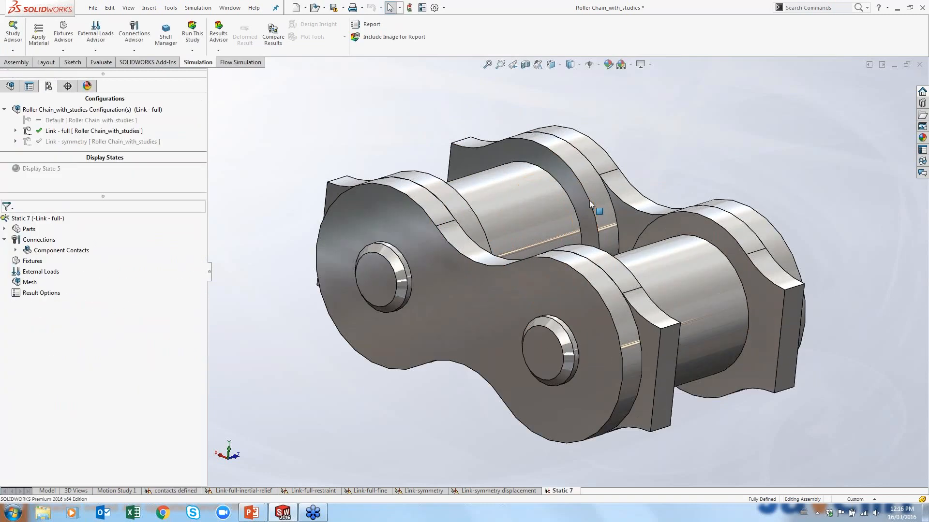
scroll(610, 314, up, 1)
mouse_move(611, 314)
middle_down()
mouse_move(612, 292)
mouse_move(605, 314)
middle_up()
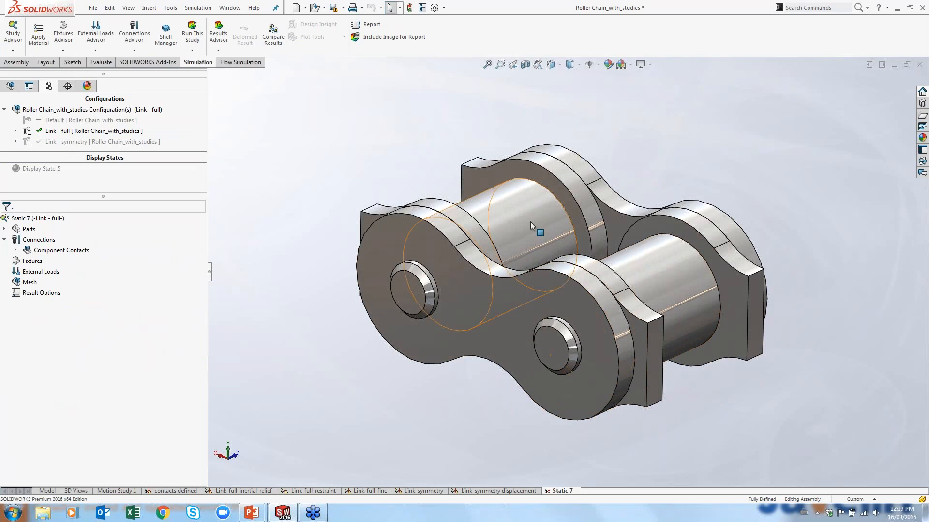
click(15, 131)
double_click(54, 142)
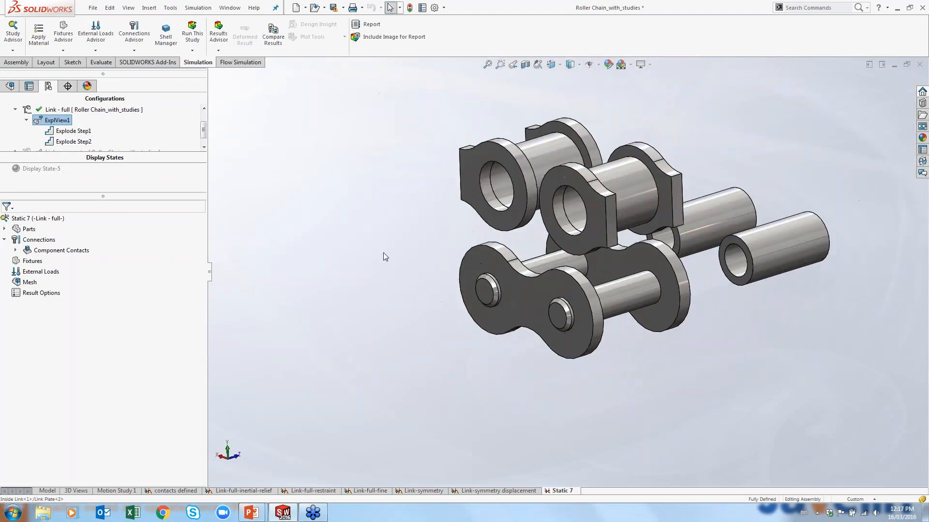
Define a No Penetration contact set between the Inside Link-1 bushing face and faces of its roller and link plate
right_click(30, 239)
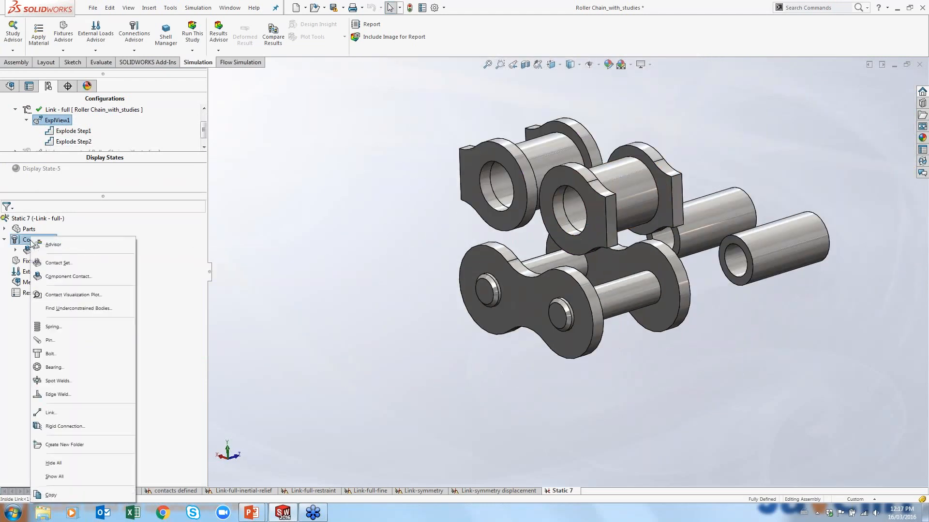
click(57, 262)
click(32, 113)
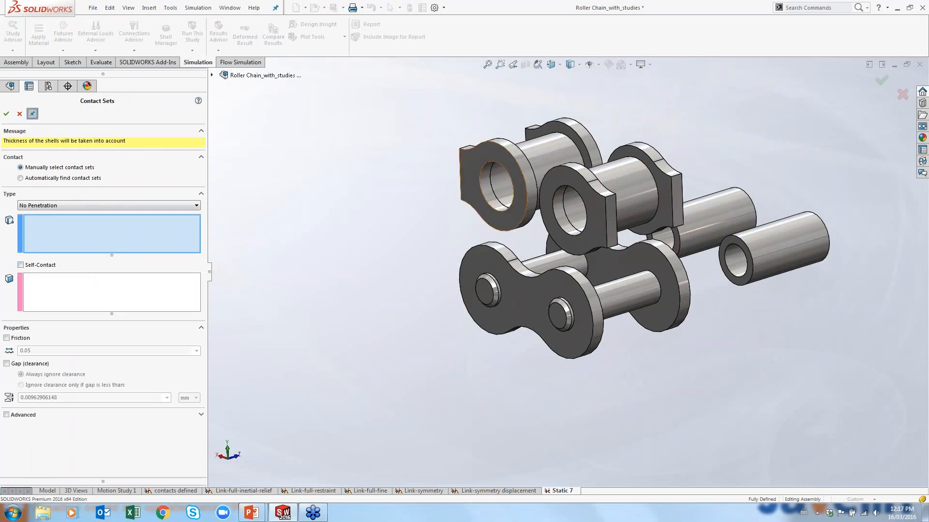
middle_drag(575, 202, 616, 288)
scroll(682, 276, down, 1)
scroll(682, 275, down, 1)
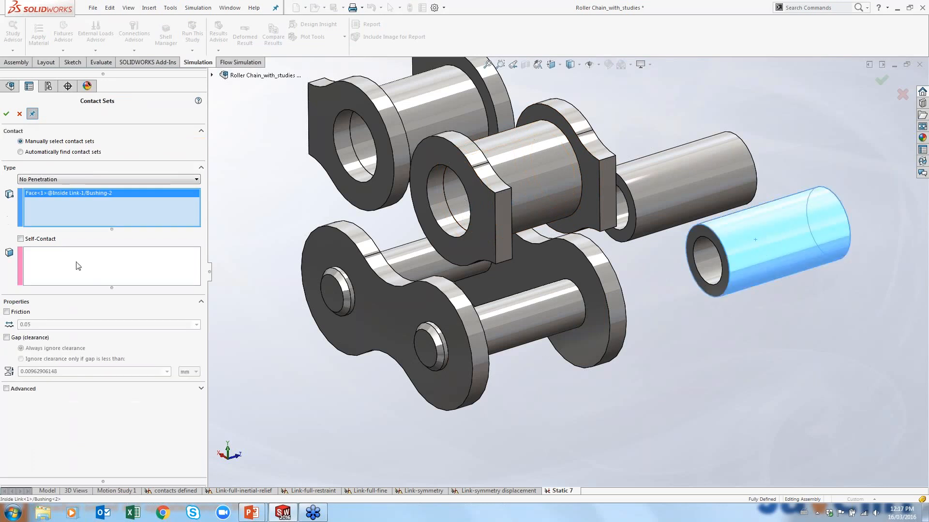
click(76, 278)
click(460, 210)
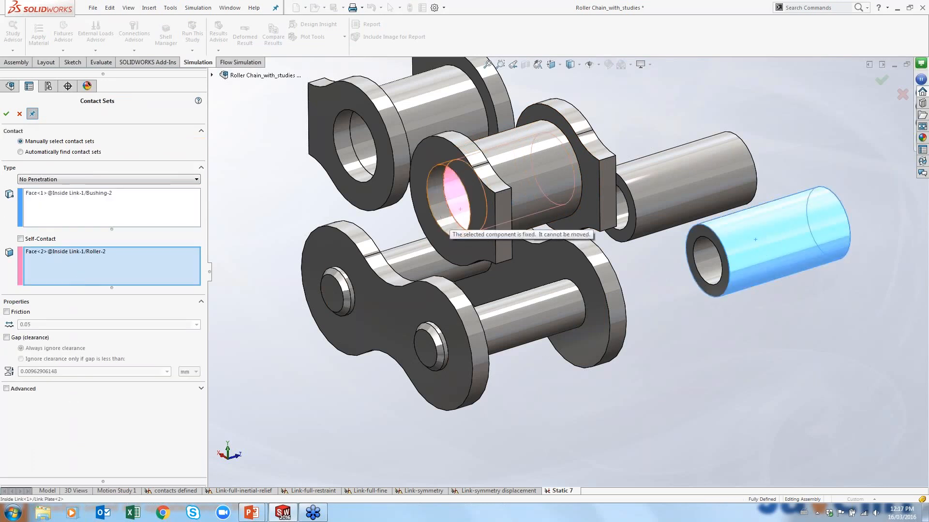
click(441, 210)
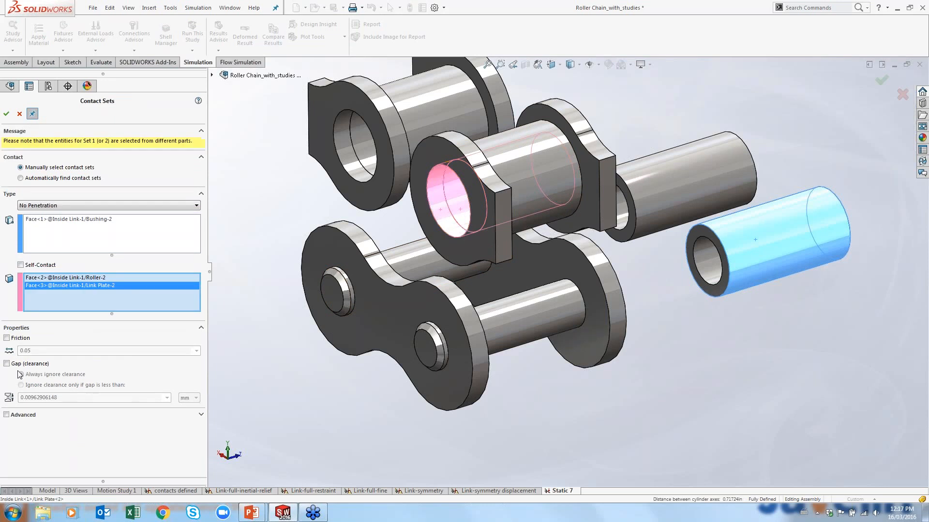
click(7, 113)
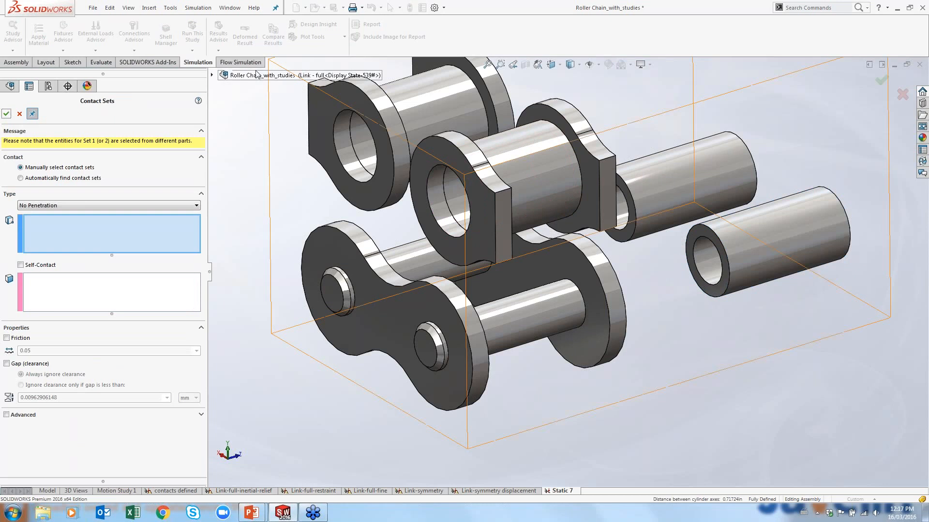
click(707, 187)
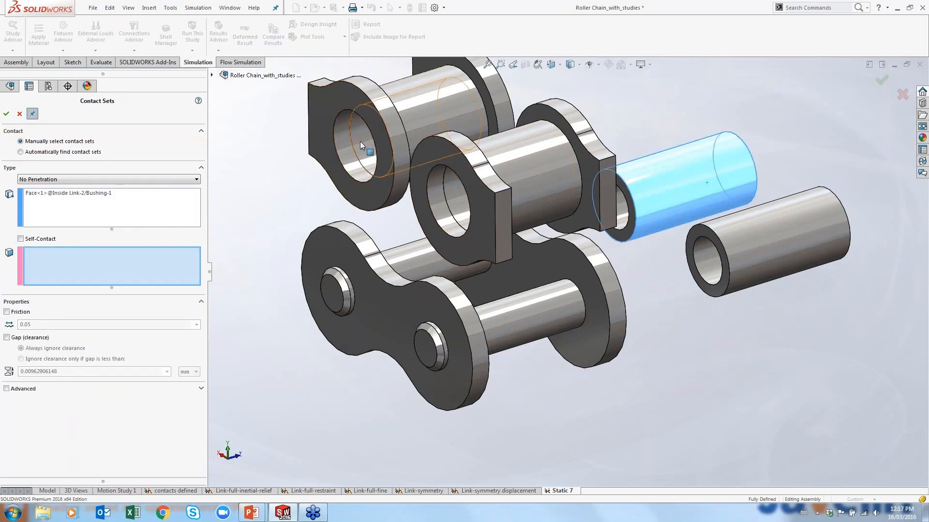
click(360, 141)
click(341, 146)
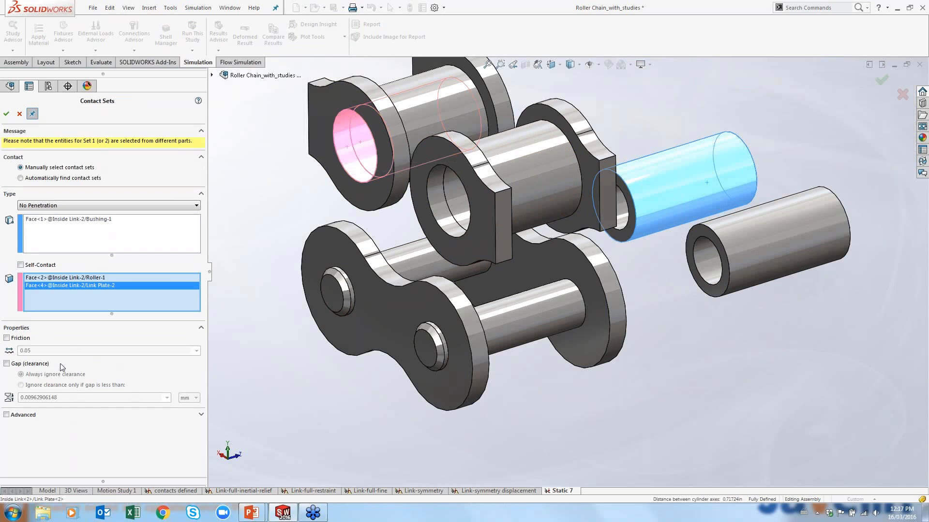
click(20, 112)
Delete Contact Set-1 from the study's contact sets
click(15, 262)
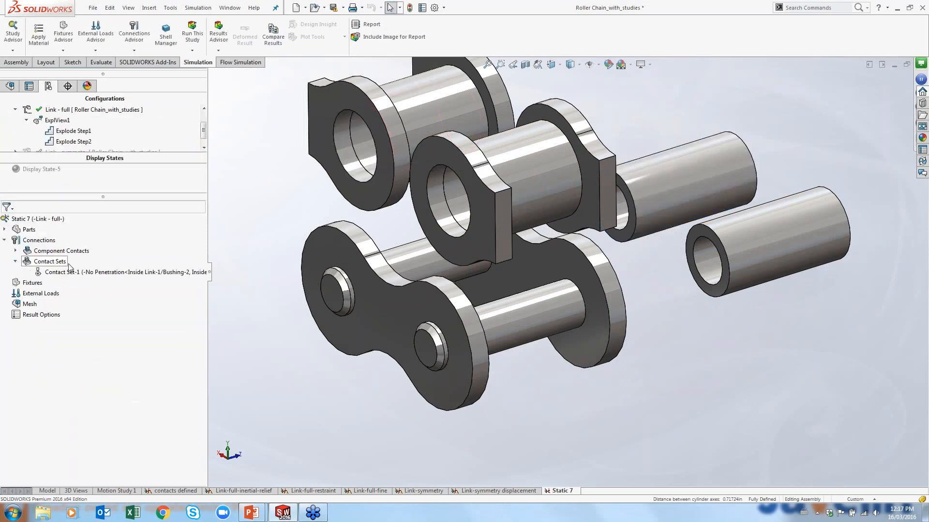
click(63, 273)
key(Delete)
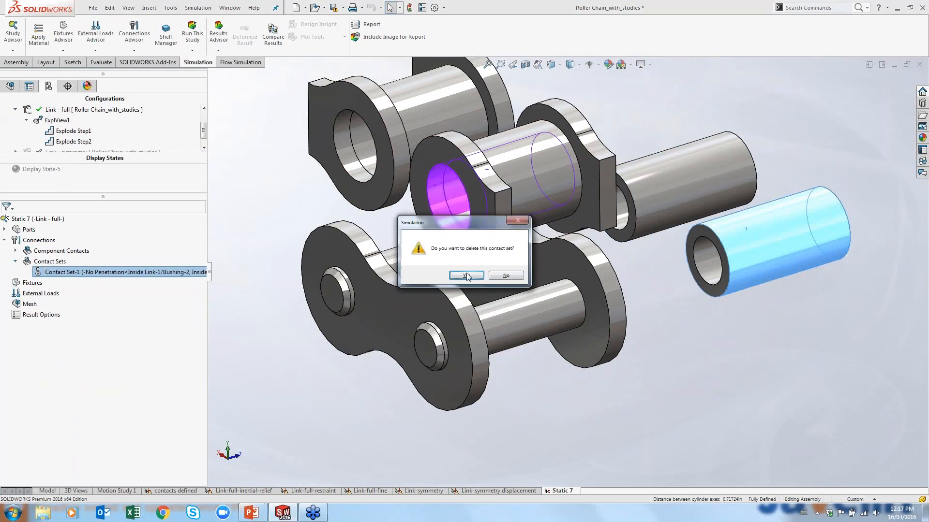
key(Return)
click(253, 233)
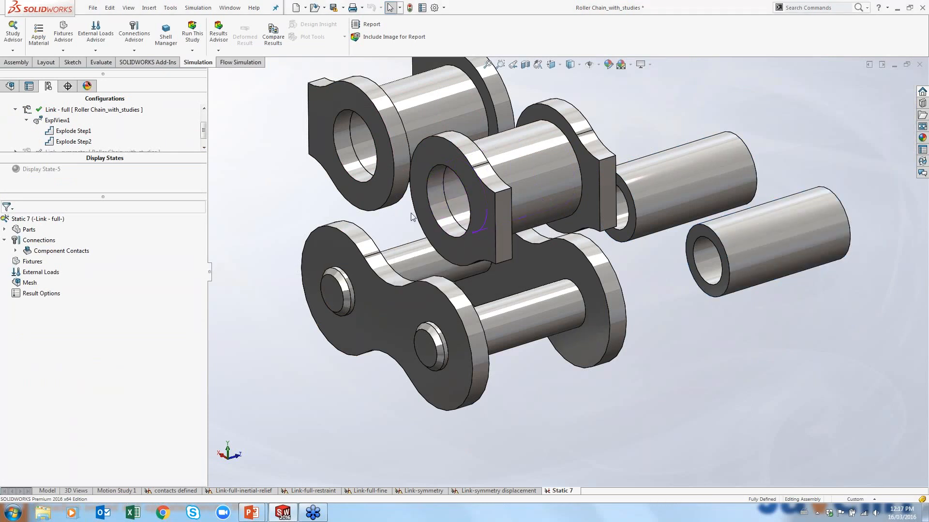
Start a new contact set and automatically find touching-face contact sets for the whole Roller Chain_with_studies assembly
scroll(413, 213, up, 3)
mouse_move(412, 205)
middle_down()
mouse_move(459, 167)
mouse_move(419, 164)
mouse_move(414, 187)
middle_up()
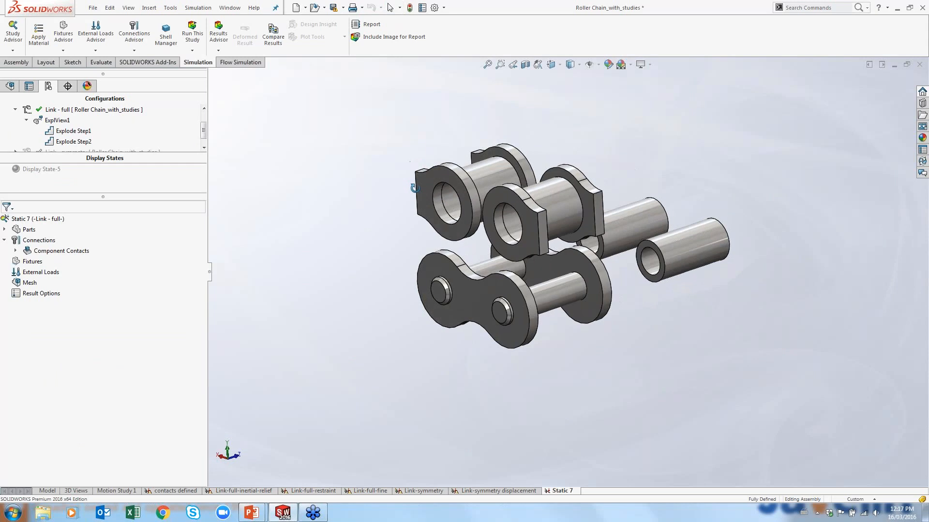
right_click(47, 250)
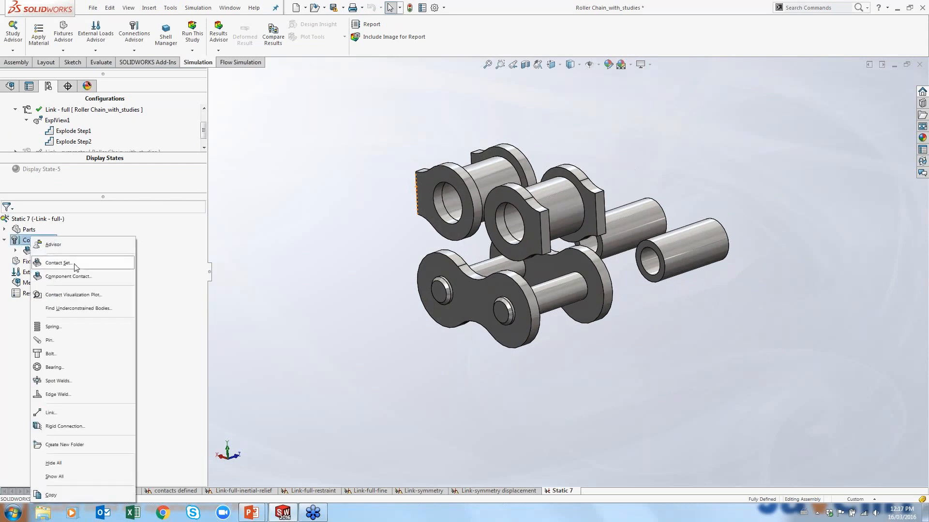
click(82, 272)
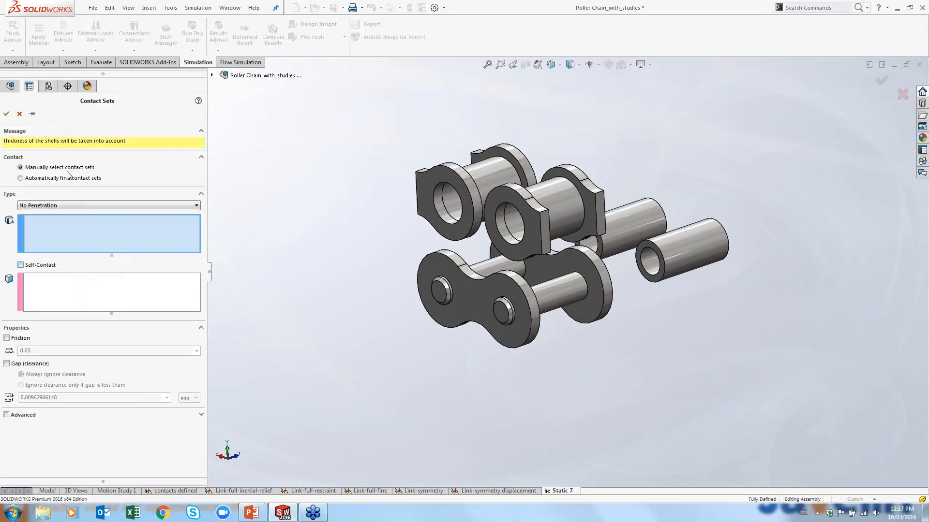
click(20, 178)
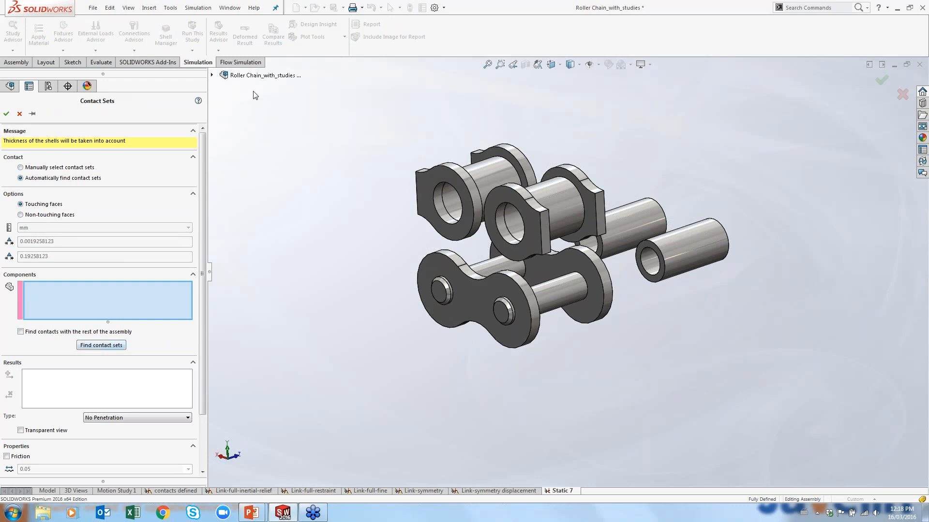
click(265, 75)
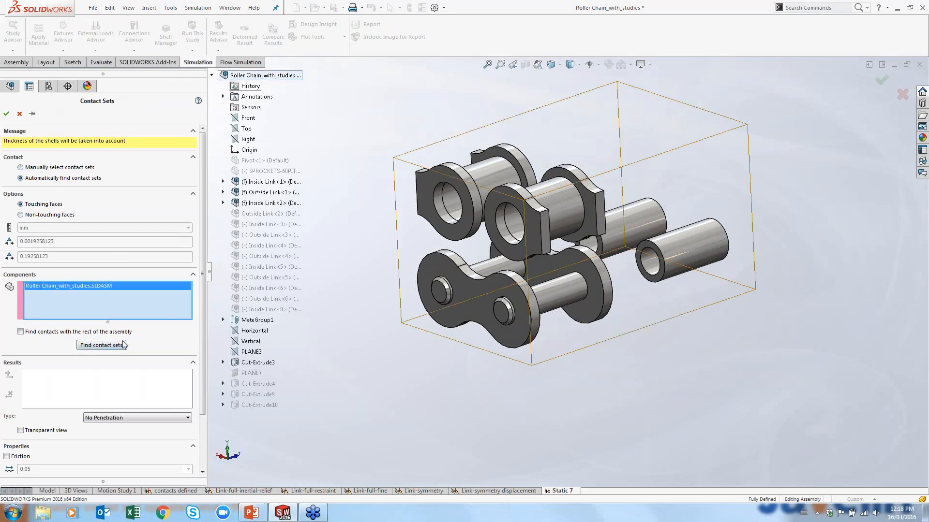
click(109, 346)
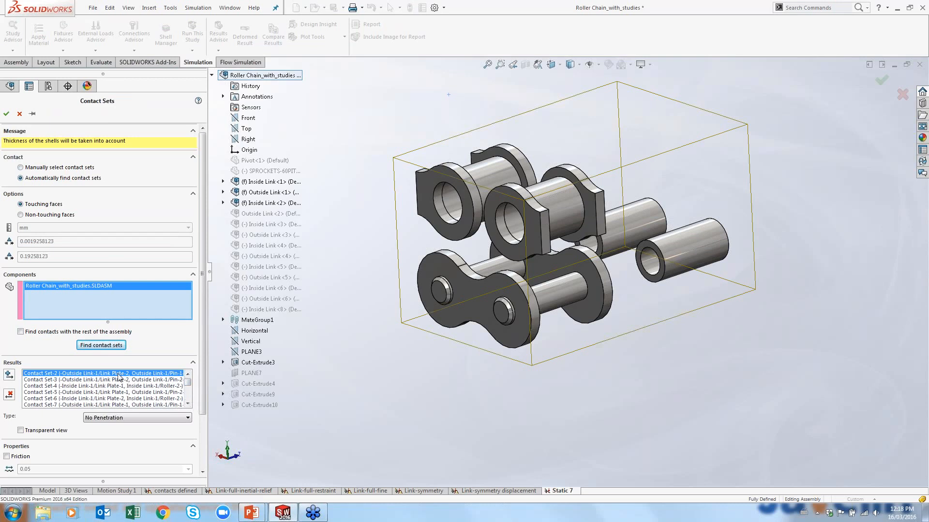
Highlight Contact Set-2 in the found results and zoom in on its bodies
click(120, 373)
scroll(516, 264, down, 3)
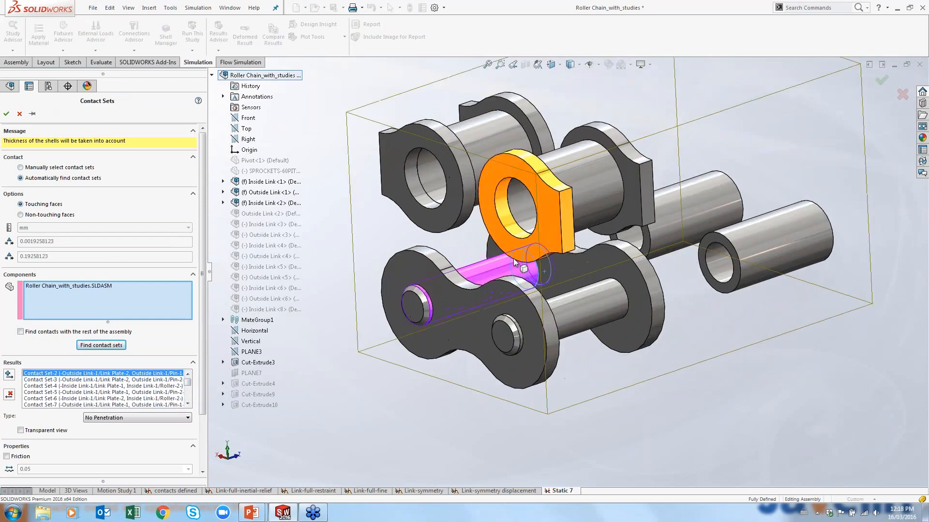
scroll(514, 263, down, 2)
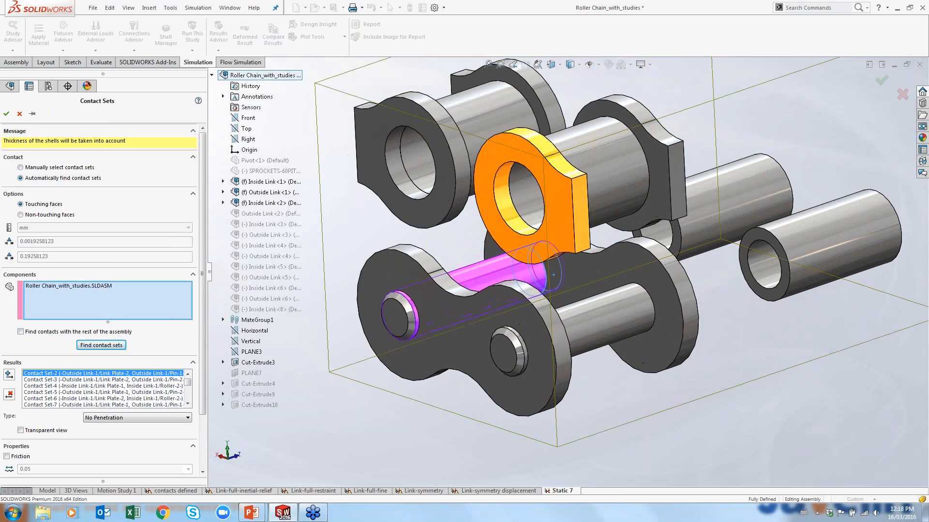
Create Contact Set-2 and Contact Set-3 from the found results as Bonded contacts
scroll(569, 289, up, 2)
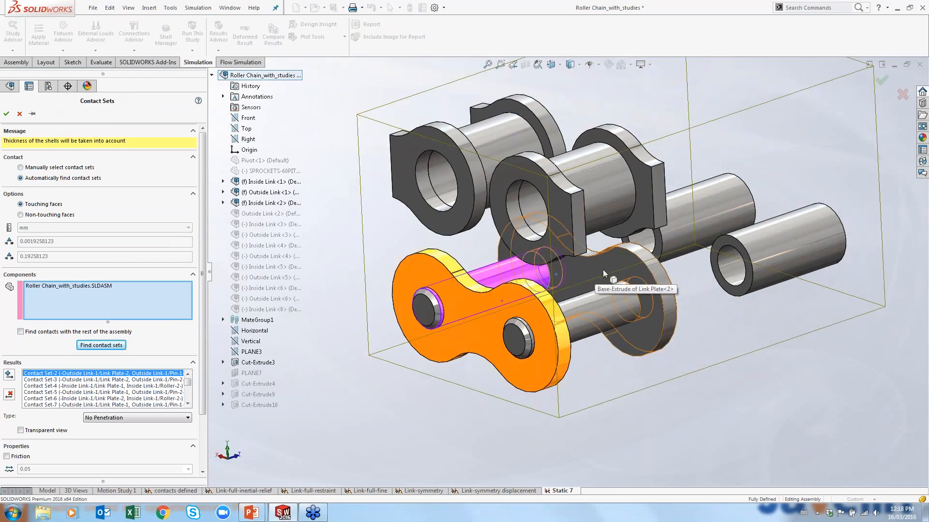
click(102, 416)
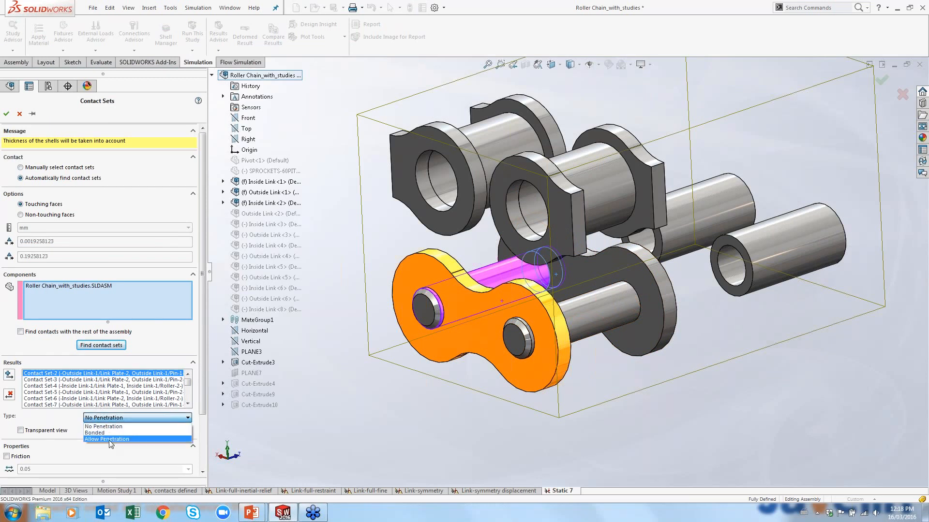
click(116, 434)
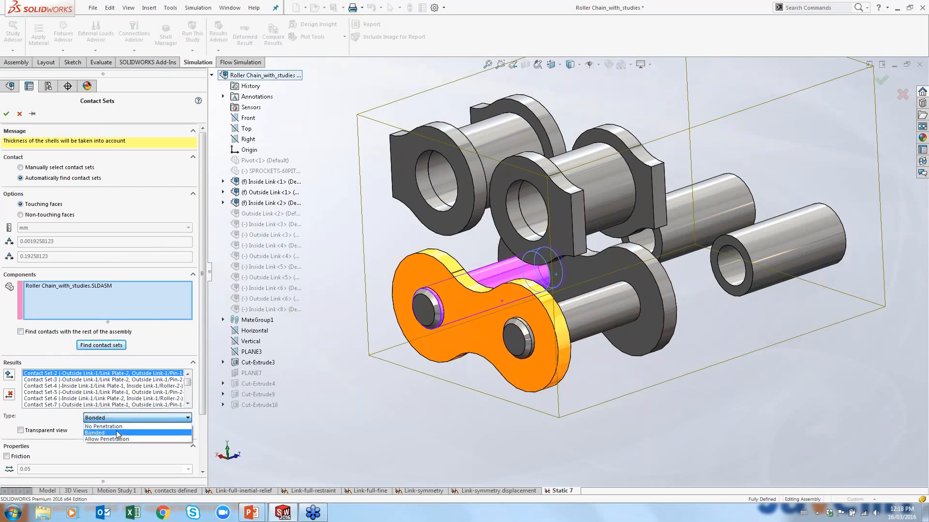
click(116, 434)
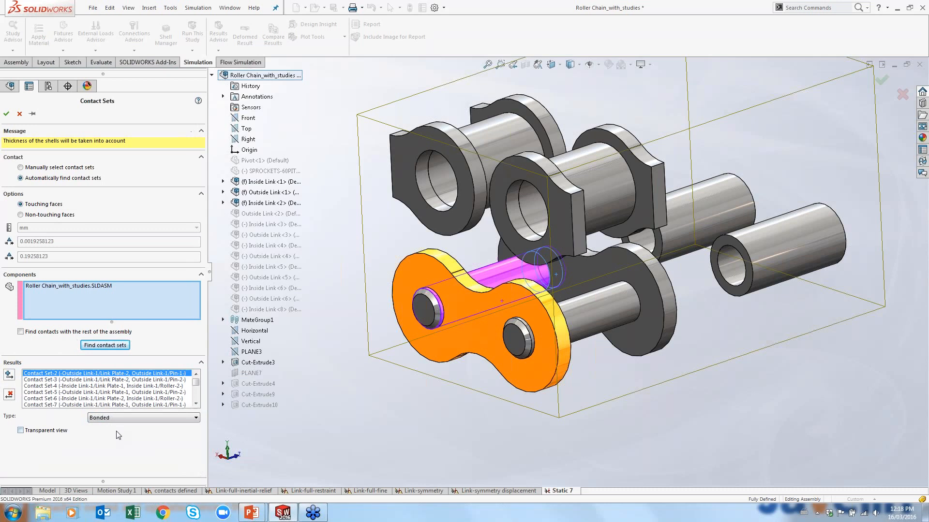
click(8, 376)
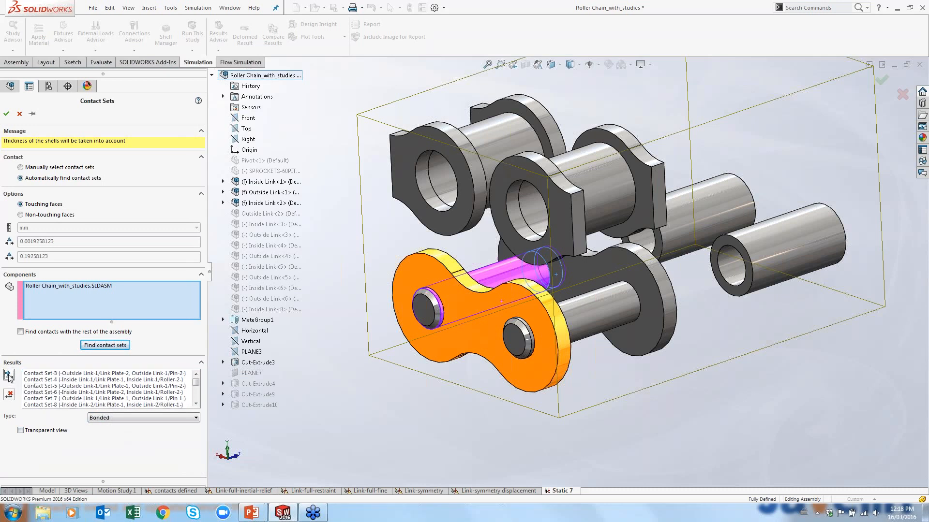
click(54, 374)
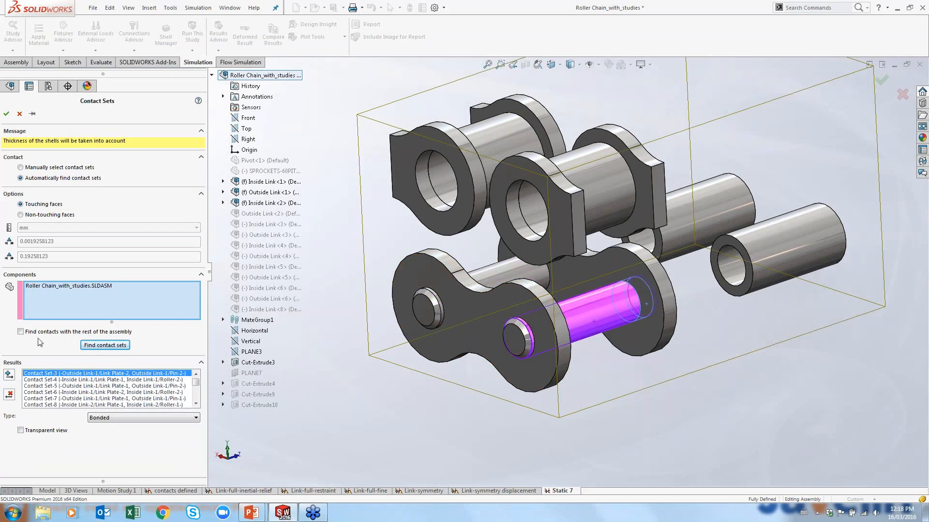
click(11, 375)
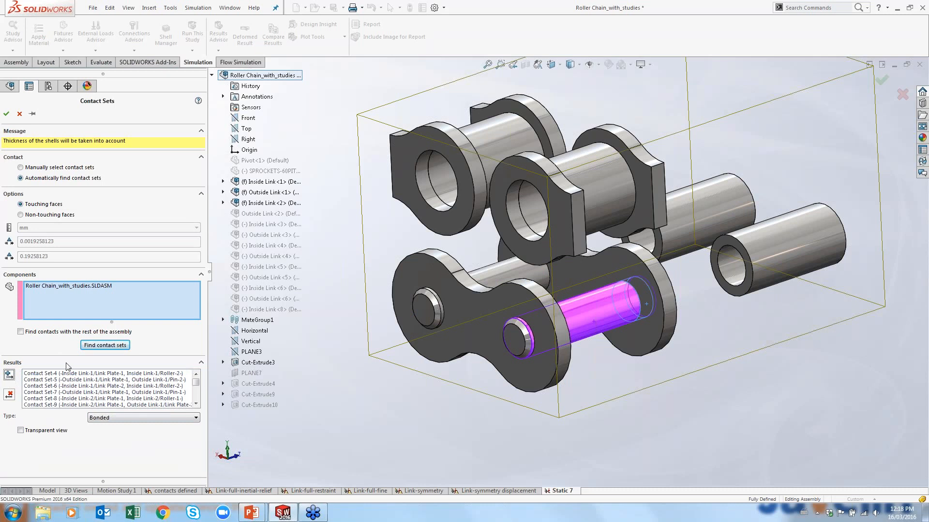
Select Contact Set-4 and Contact Set-6 together and create them as Bonded contacts
click(72, 374)
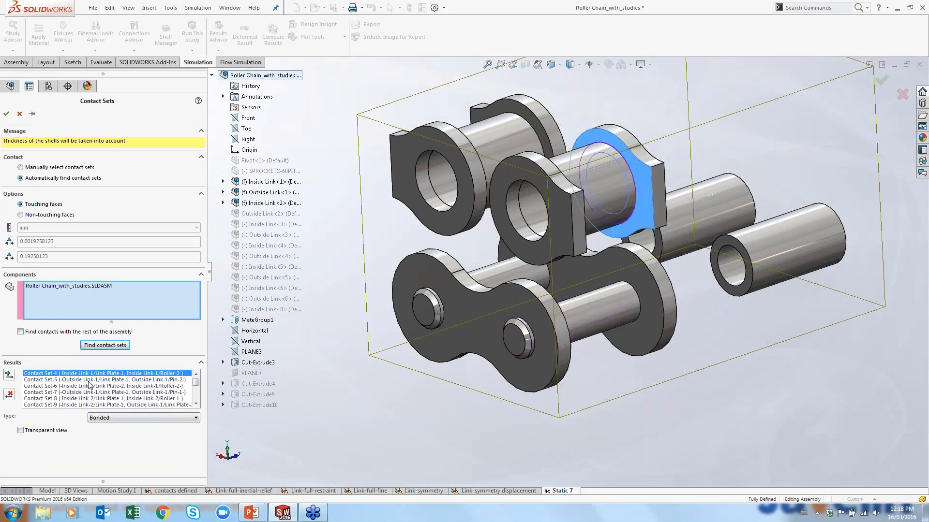
ctrl+click(85, 386)
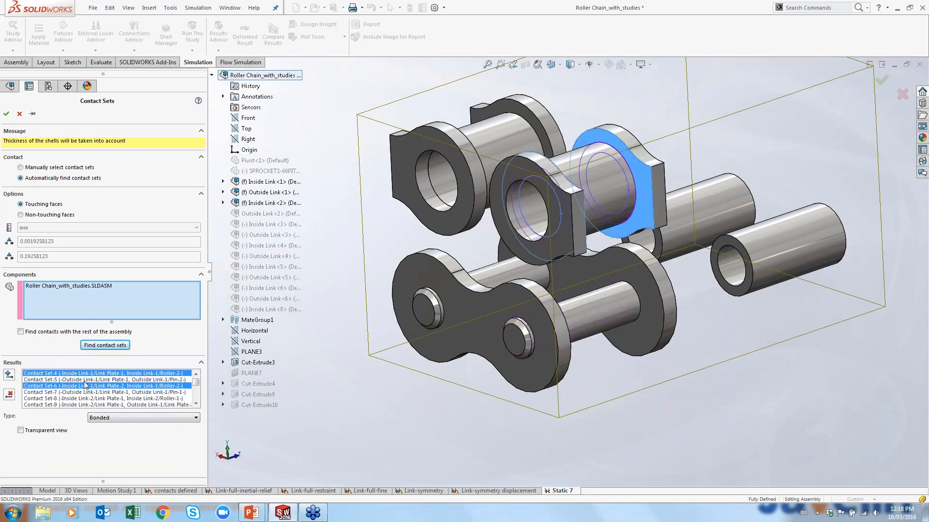
ctrl+click(84, 381)
ctrl+click(85, 386)
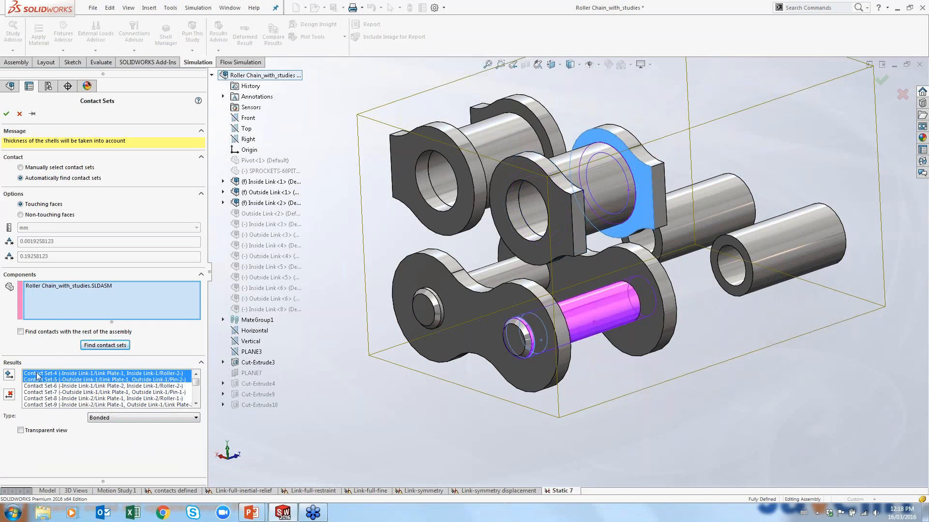
click(52, 381)
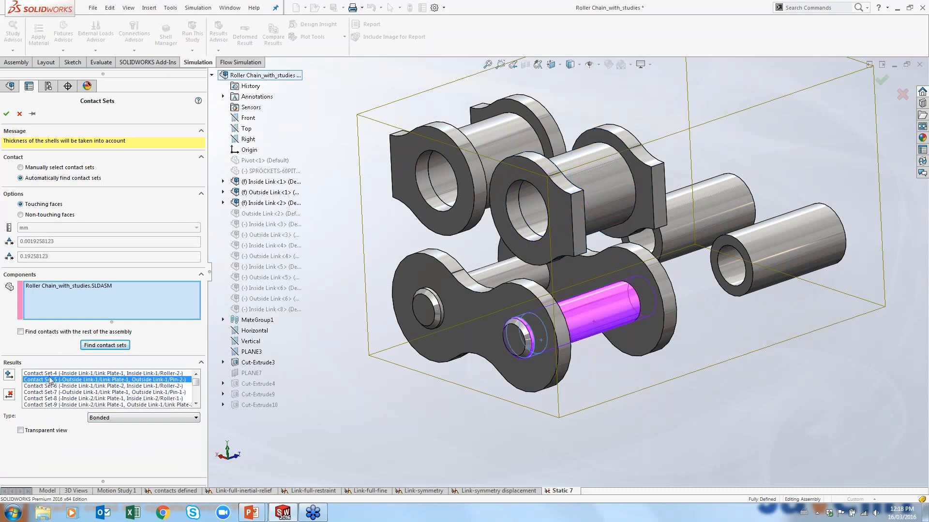
click(51, 374)
ctrl+click(54, 386)
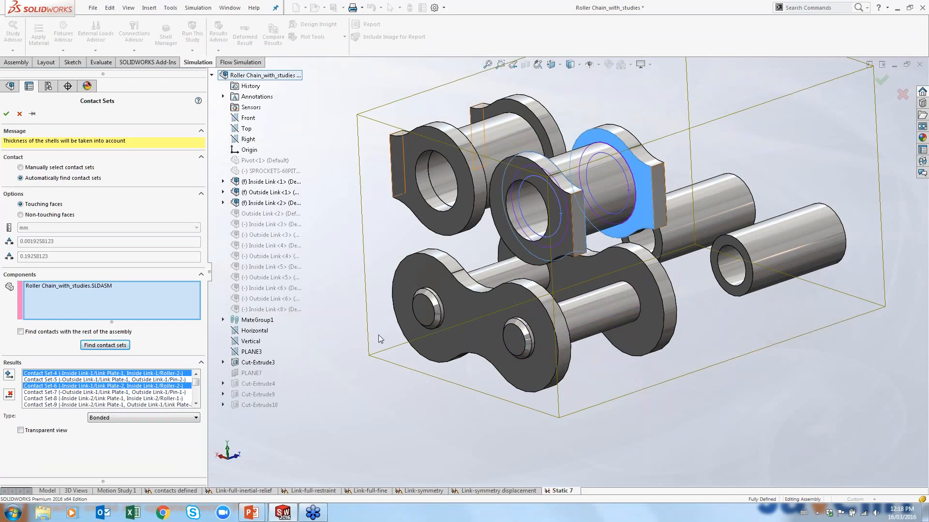
mouse_move(571, 222)
middle_down()
mouse_move(479, 238)
mouse_move(564, 218)
middle_up()
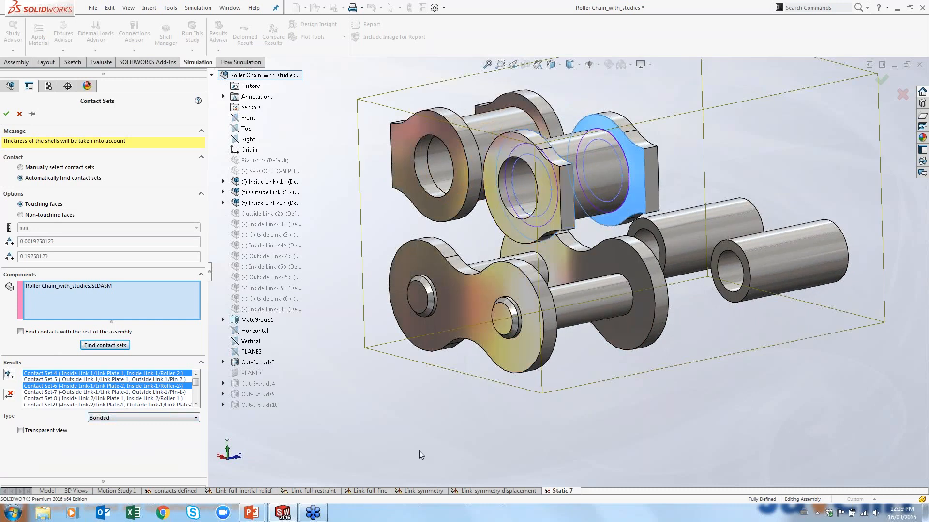
click(9, 376)
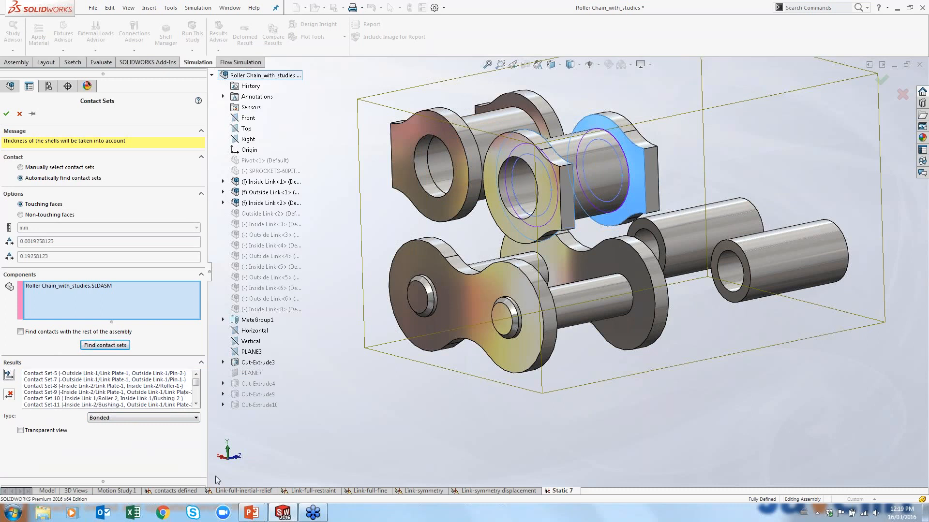
Select Contact Set-5 through Contact Set-23 and create them as No Penetration contacts
click(55, 374)
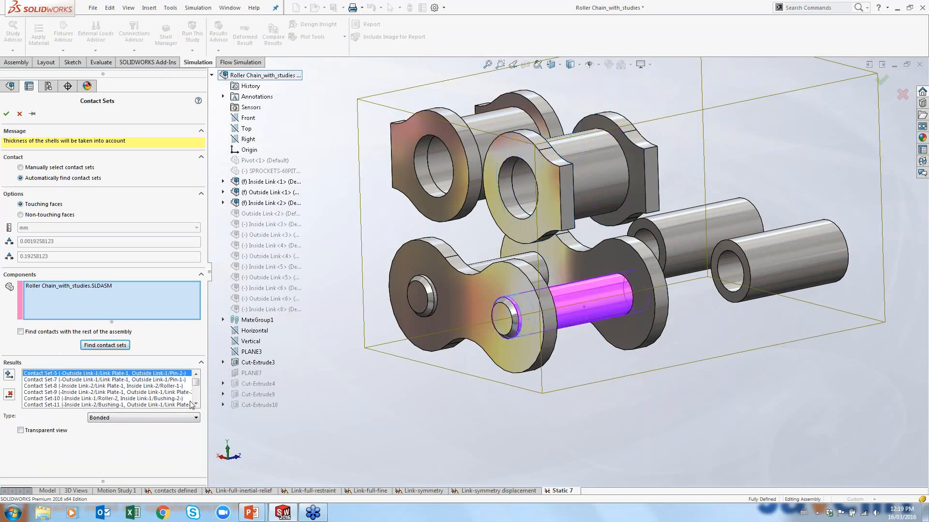
drag(196, 381, 196, 393)
shift+click(176, 397)
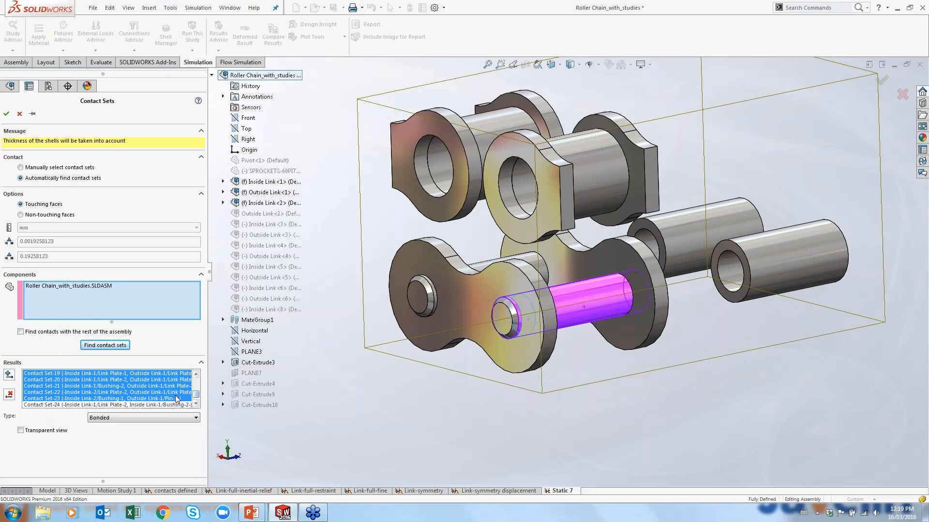
click(150, 417)
click(99, 427)
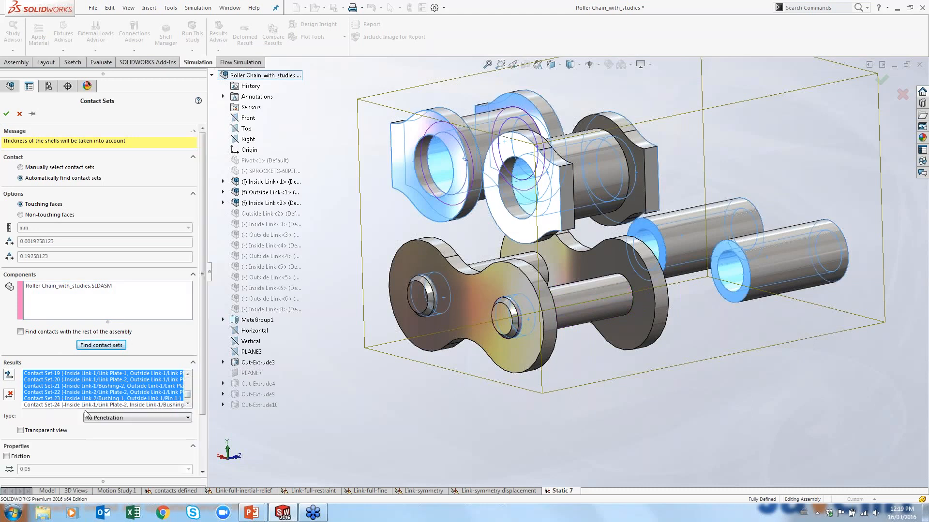
click(9, 375)
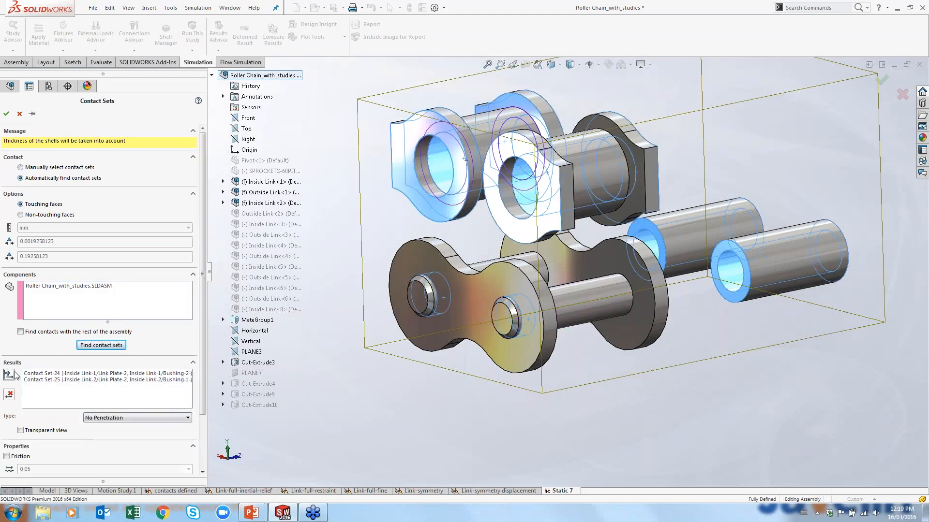
Create the remaining Contact Set-24 and Contact Set-25 as Bonded contacts and close the Contact Sets dialog
click(49, 374)
click(63, 380)
shift+click(63, 374)
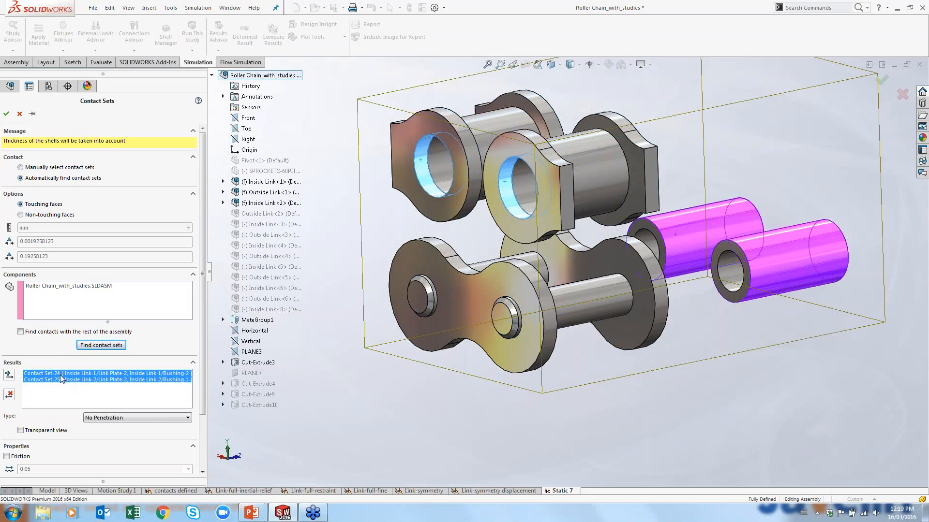
click(137, 418)
click(121, 427)
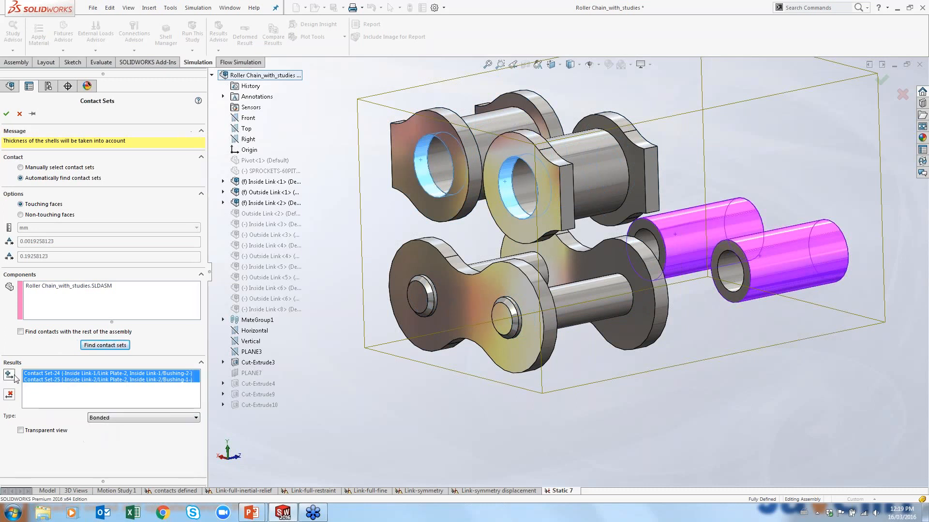
click(9, 376)
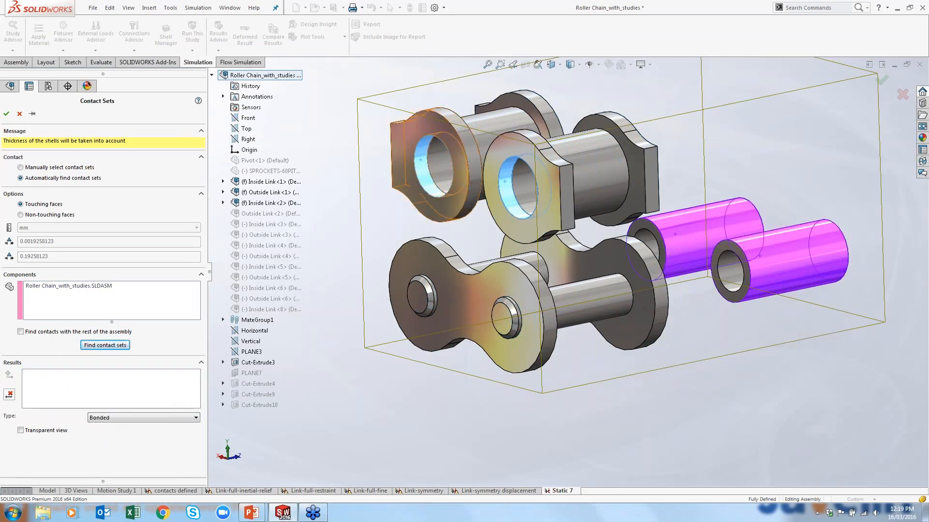
click(20, 115)
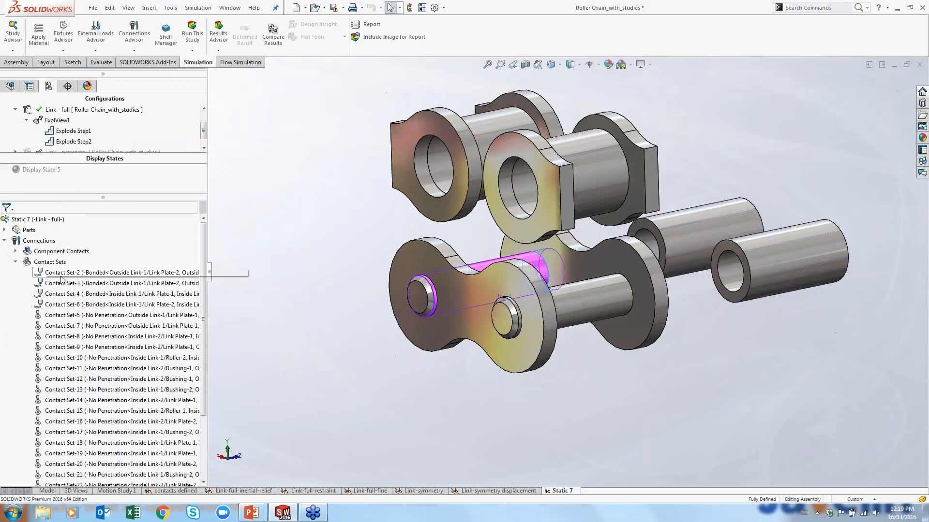
scroll(133, 376, down, 3)
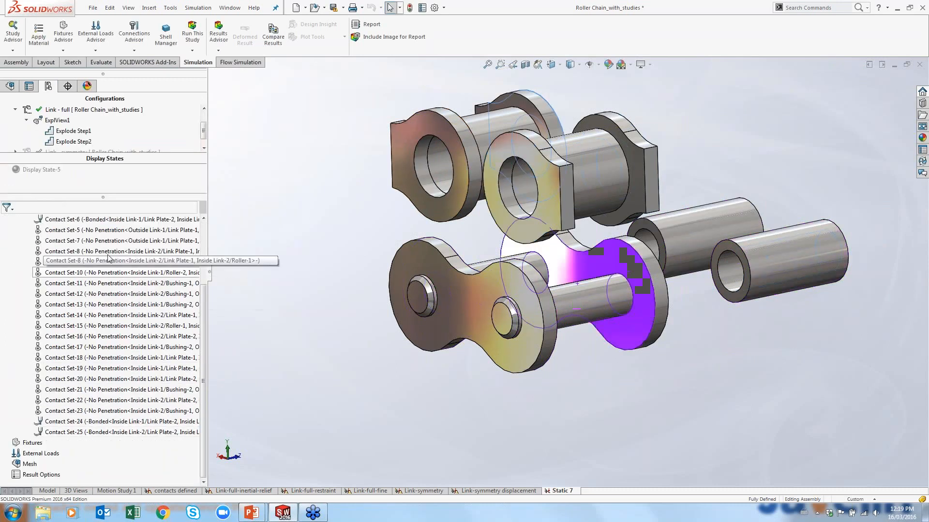
scroll(108, 258, up, 4)
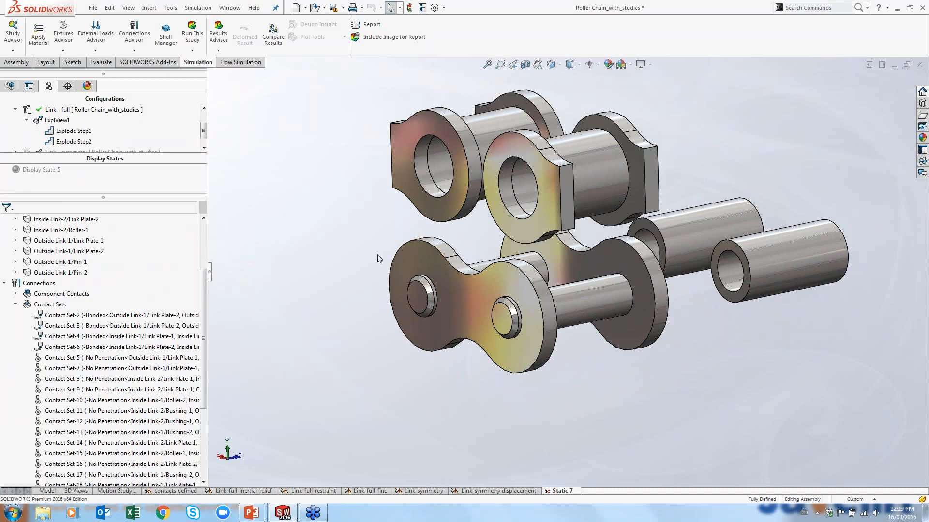
Return to the slideshow and reveal the remaining bullet points on the benefits slide
click(907, 65)
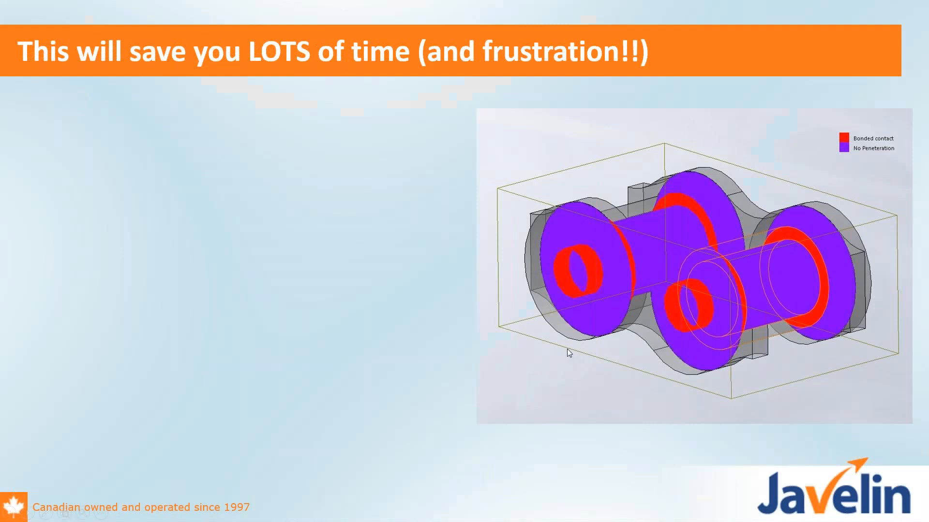
click(535, 274)
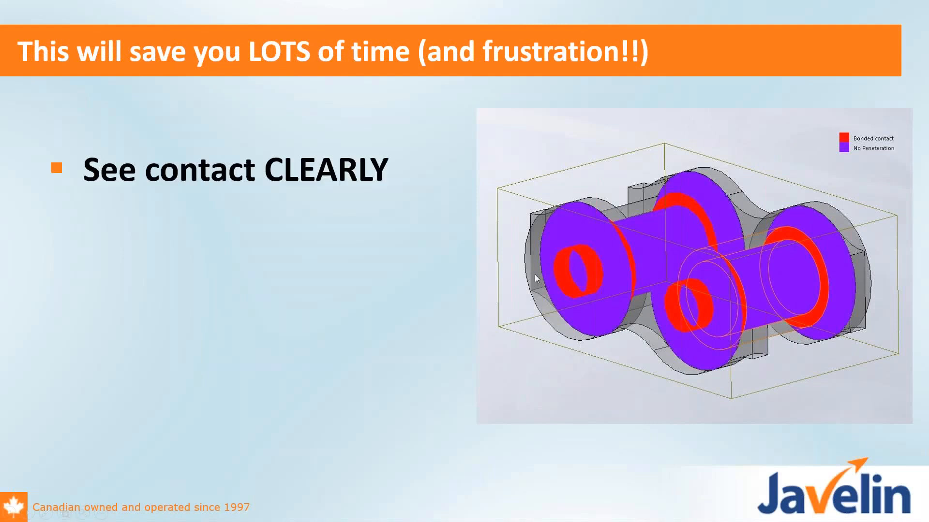
click(419, 395)
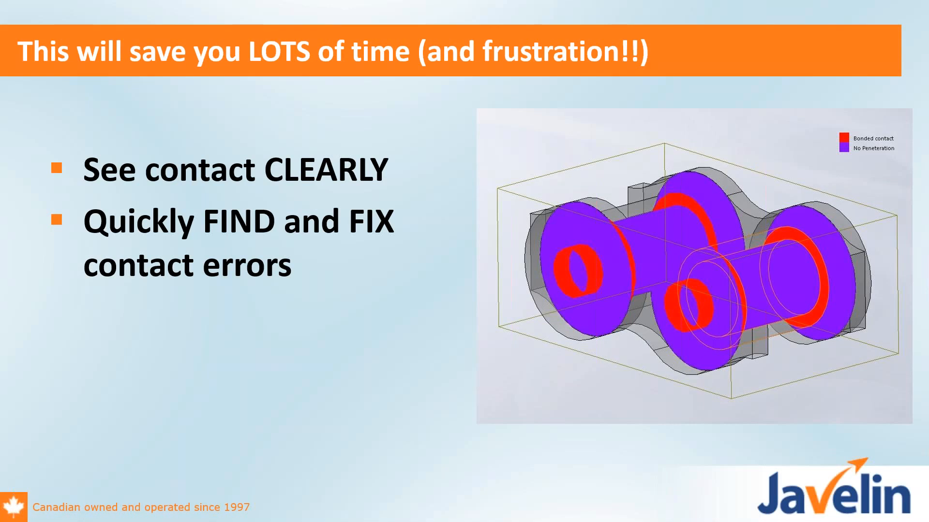
key(Right)
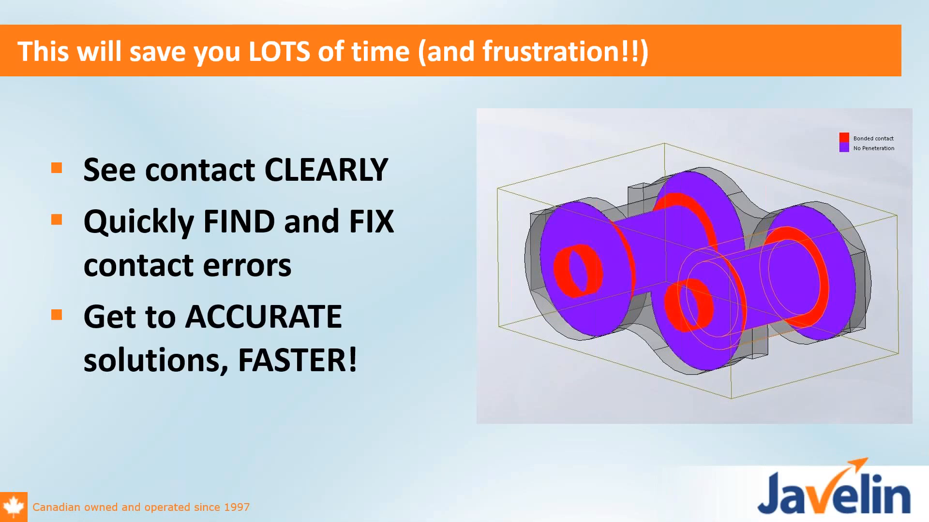
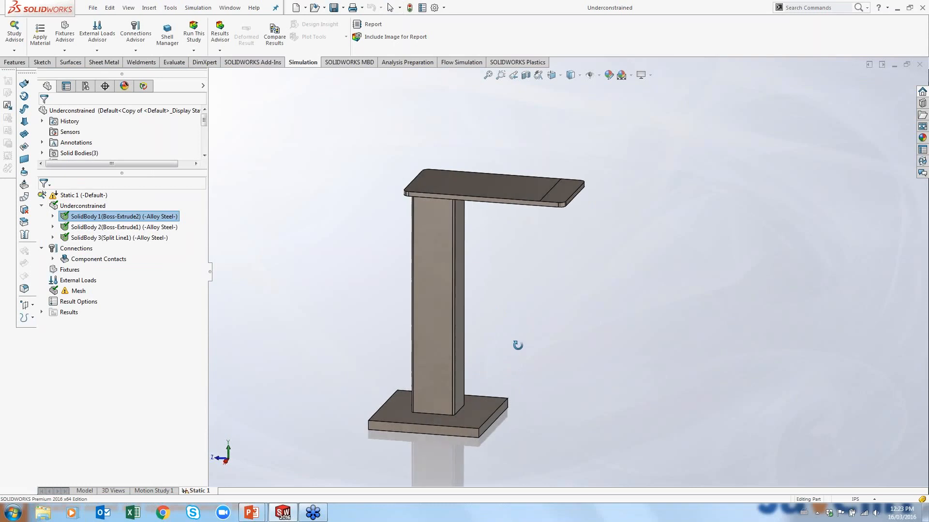
Add a Fixed Geometry fixture to the underside face of the base plate
right_click(61, 269)
click(98, 300)
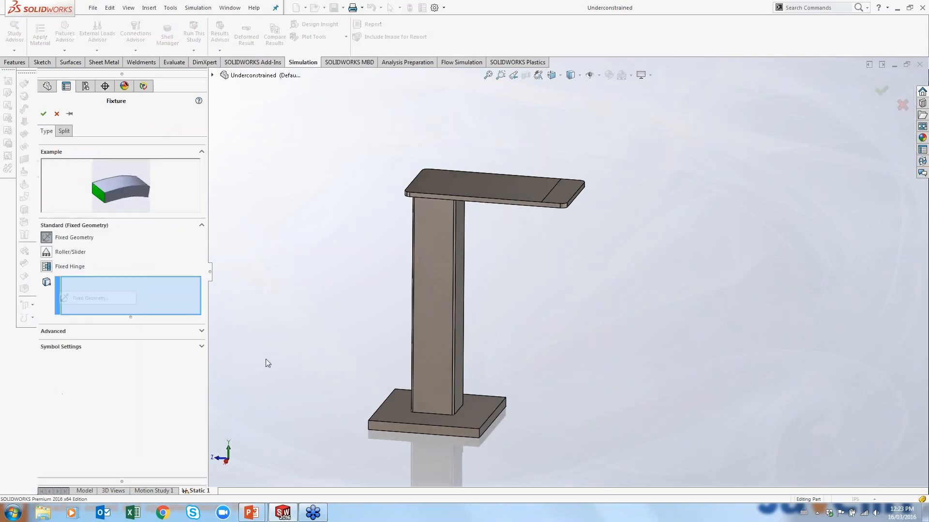
middle_drag(430, 426, 435, 382)
click(436, 382)
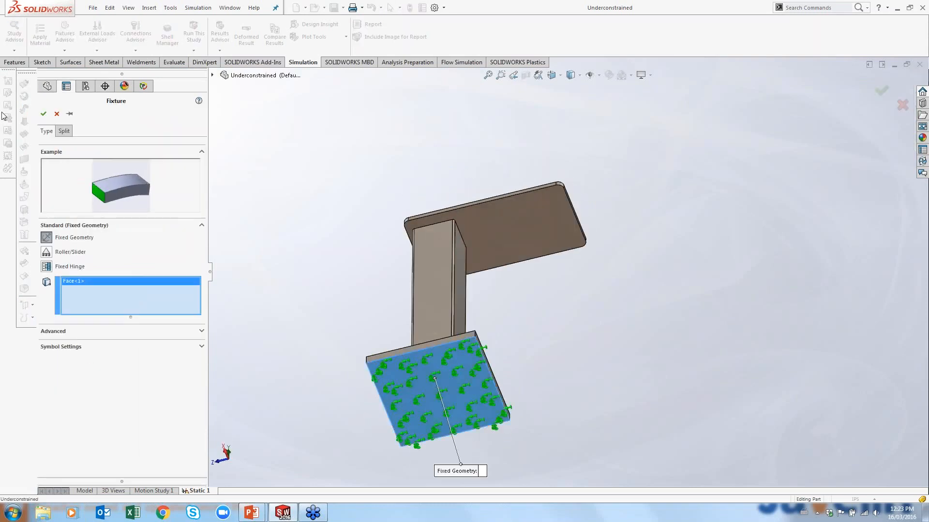
key(Return)
Apply a normal force of 1000 N to the split face at the free end of the top plate
middle_drag(380, 161, 346, 334)
right_click(75, 292)
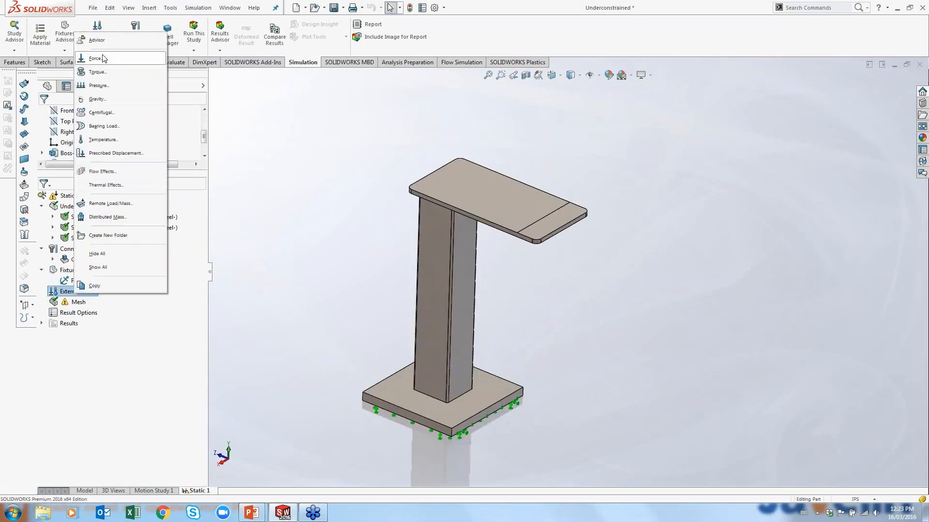
click(106, 59)
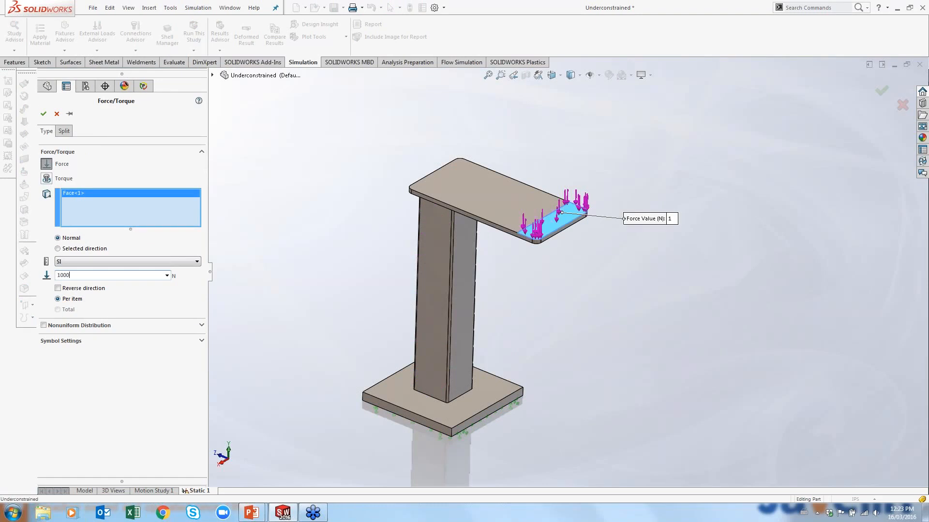
click(38, 110)
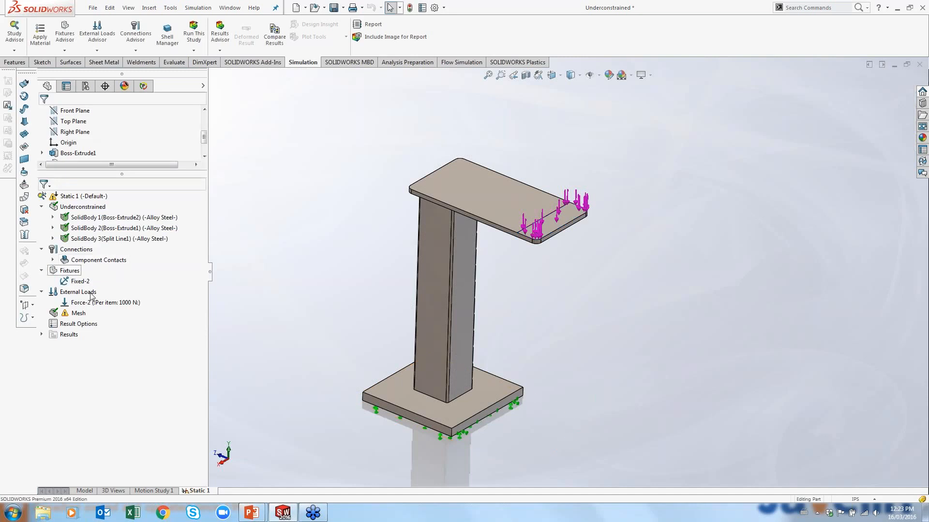
Create the mesh for the study with the default mesh density
right_click(78, 313)
click(125, 154)
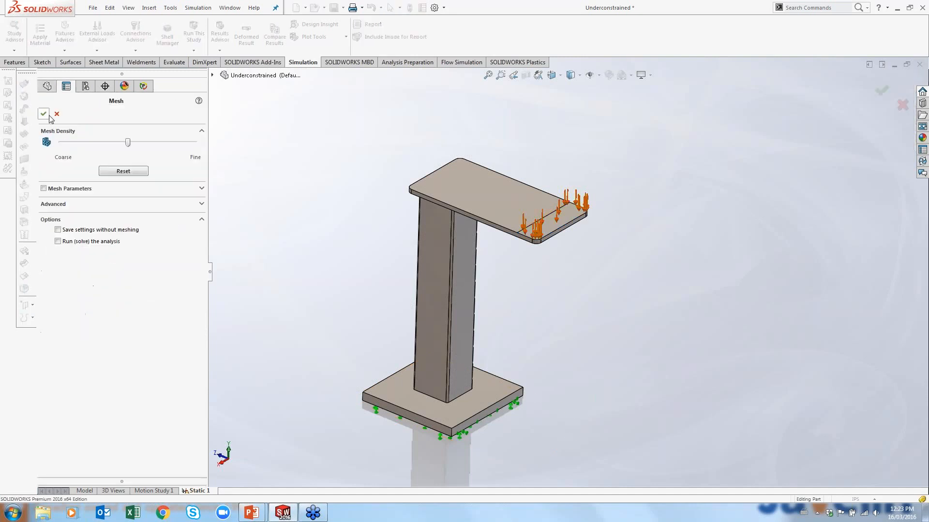
click(40, 112)
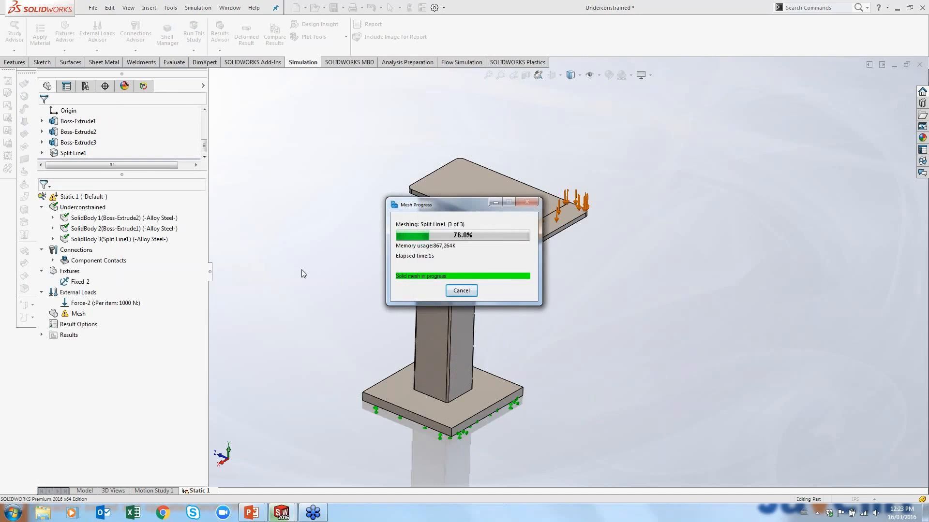
Open the Static 1 study properties and close them without changes
right_click(83, 196)
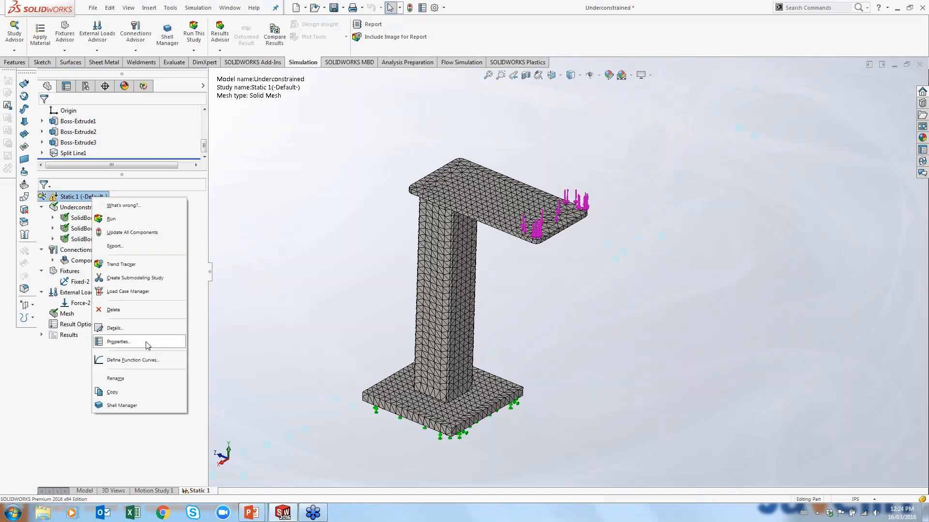
click(145, 342)
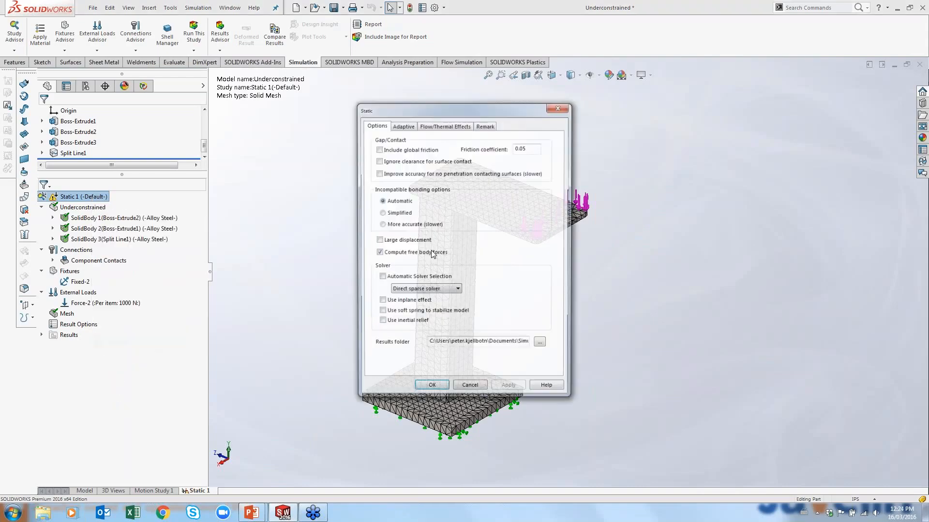
click(466, 390)
Run the static study and dismiss the messages that appear
click(193, 36)
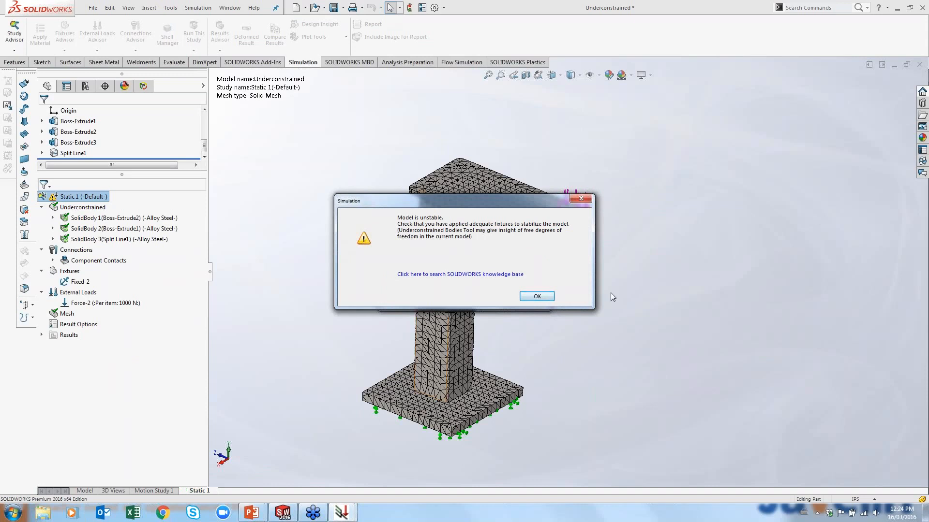
click(581, 198)
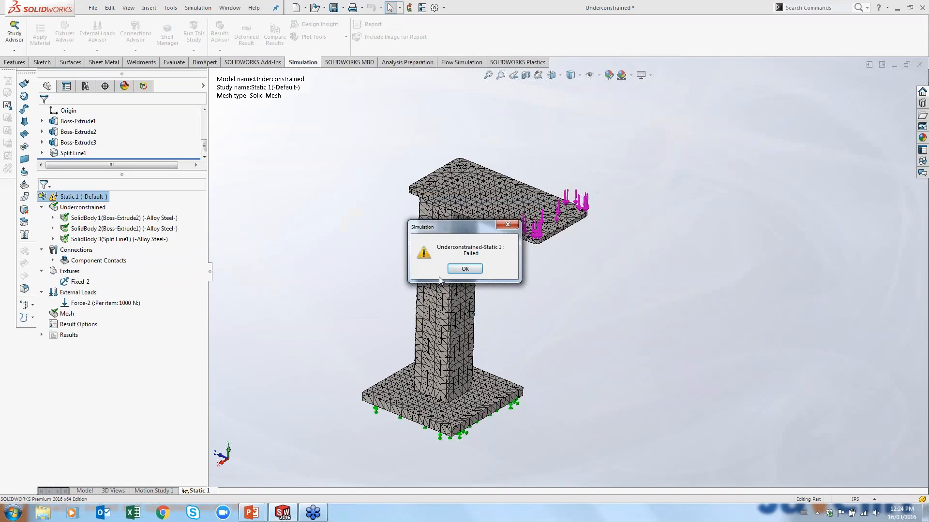
click(464, 269)
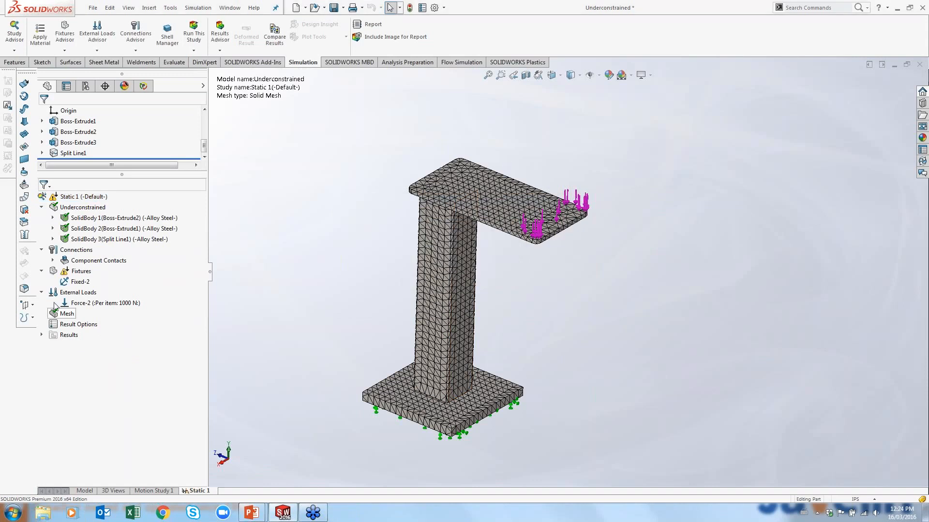
Run Find Underconstrained Bodies on the component contacts and calculate the underconstrained bodies
click(76, 249)
right_click(75, 250)
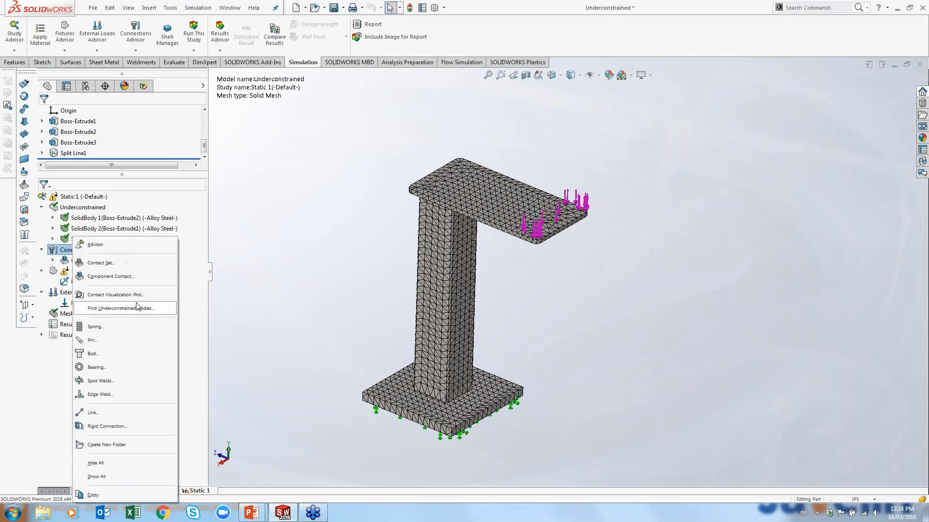
click(67, 260)
right_click(68, 261)
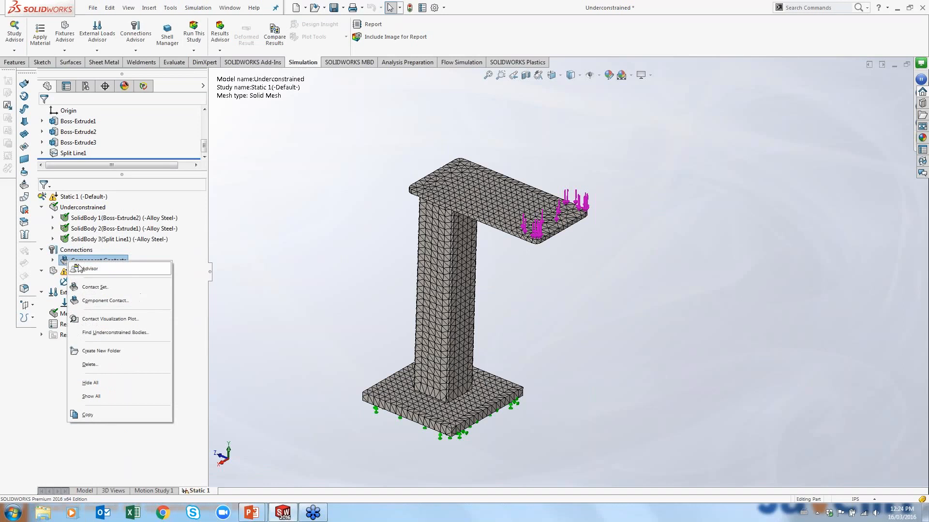
click(118, 333)
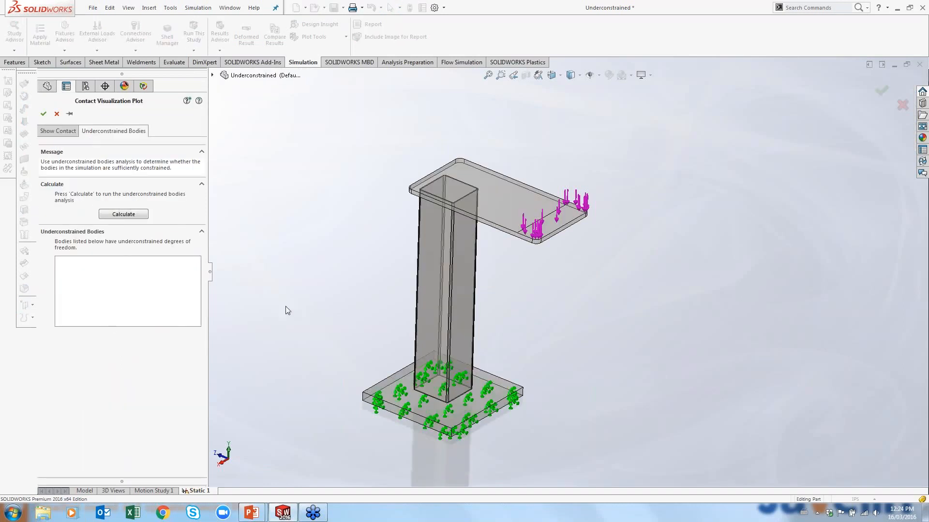
click(137, 219)
click(124, 214)
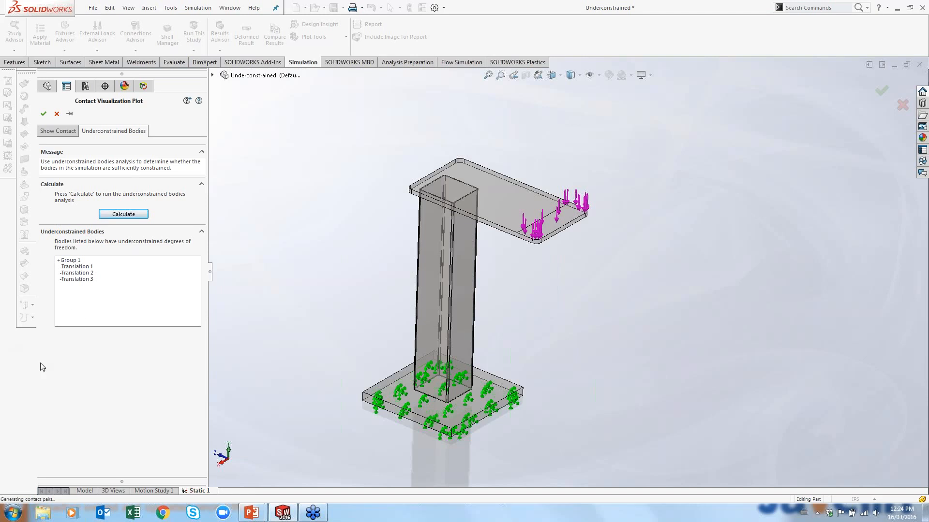
Inspect Group 1 and each of its three translations in the underconstrained bodies list, then close the plot
click(70, 261)
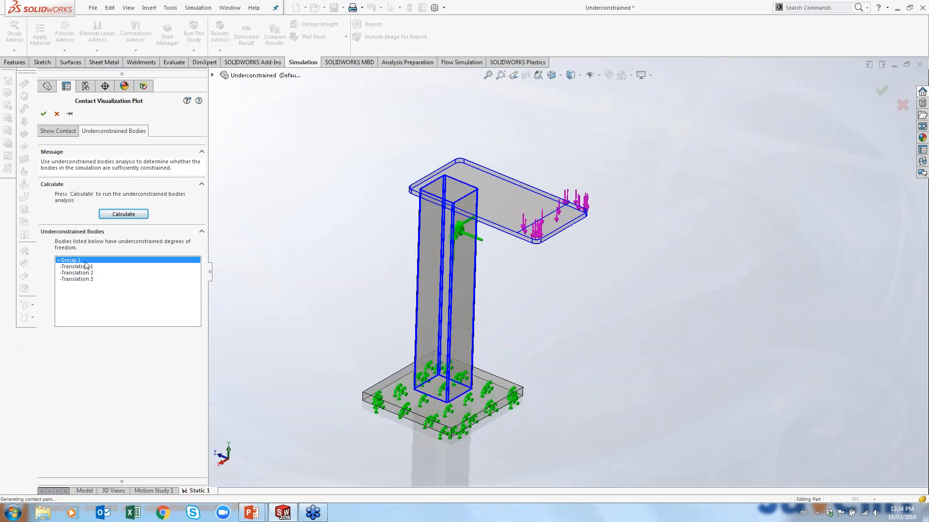
mouse_move(535, 331)
middle_down()
mouse_move(552, 285)
mouse_move(540, 317)
middle_up()
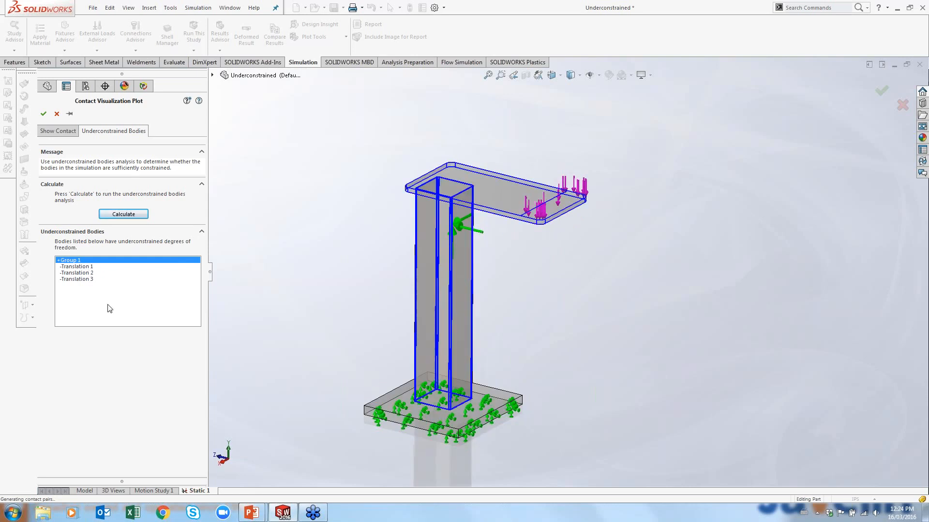
click(88, 267)
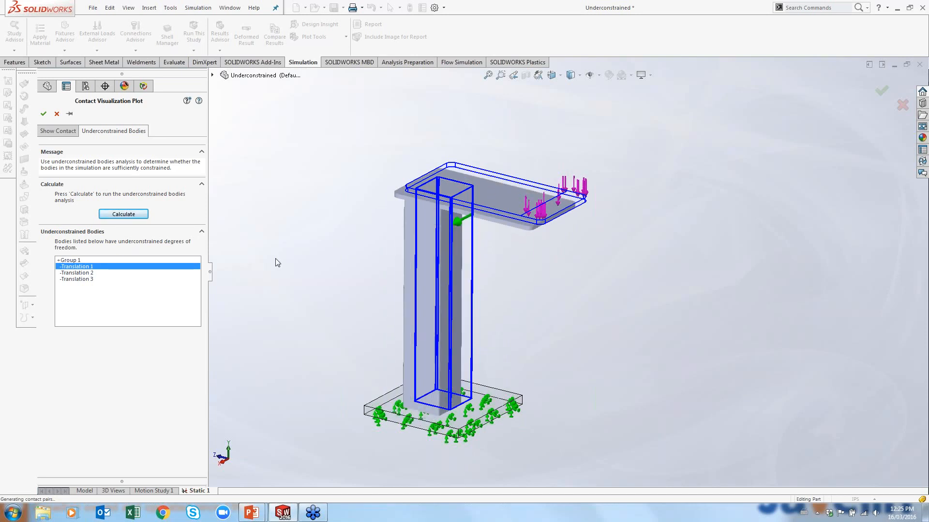
click(77, 273)
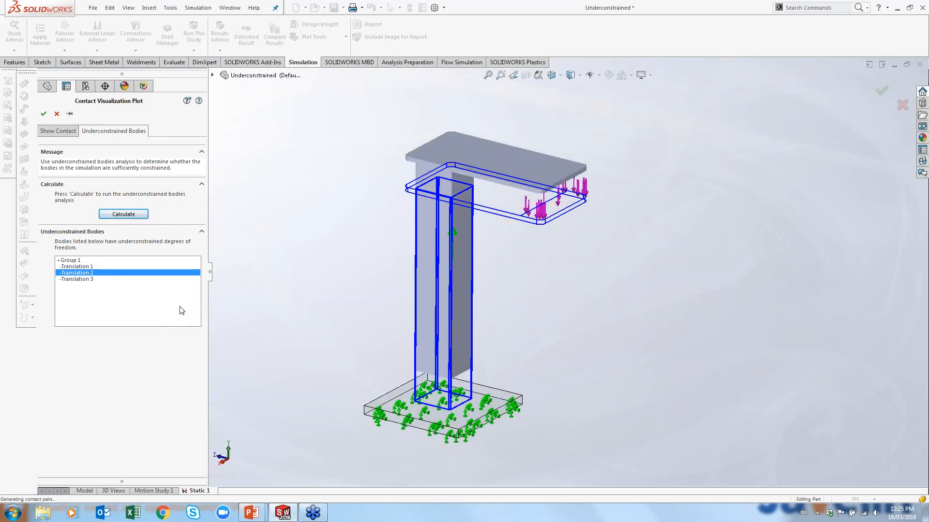
click(89, 279)
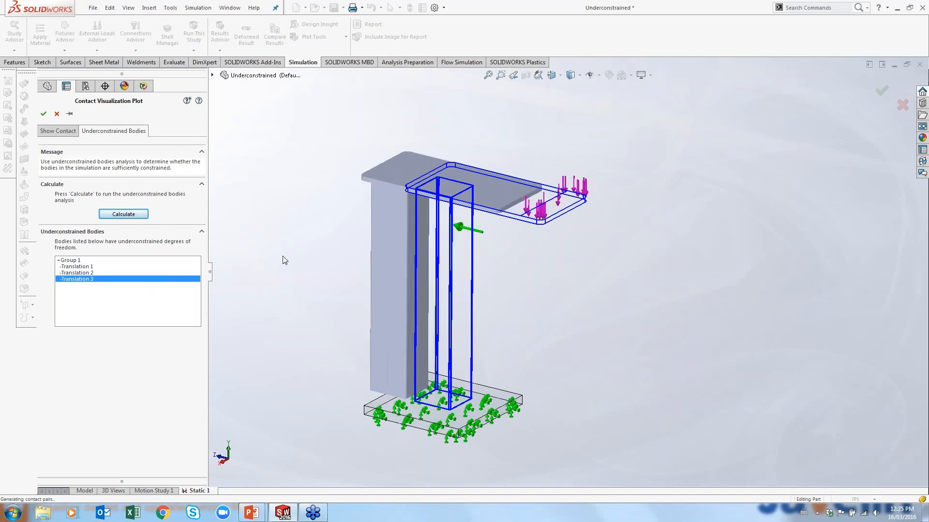
click(56, 114)
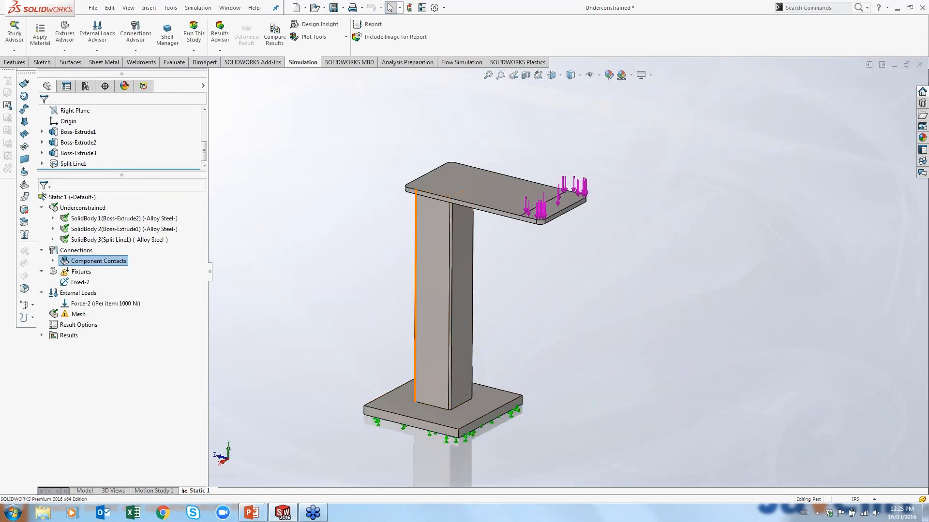
Expand the component contacts and zoom in to inspect where the column meets the base plate
click(53, 260)
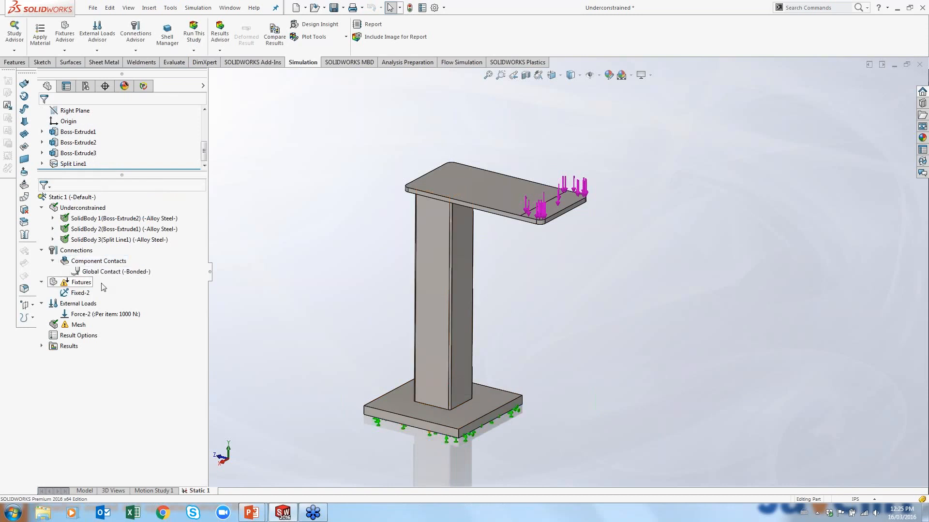
scroll(459, 389, down, 5)
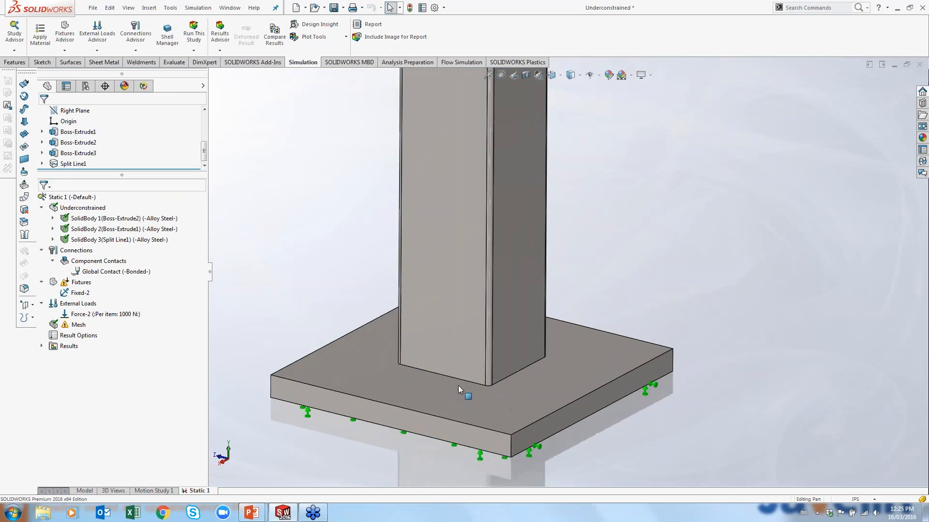
scroll(458, 389, down, 4)
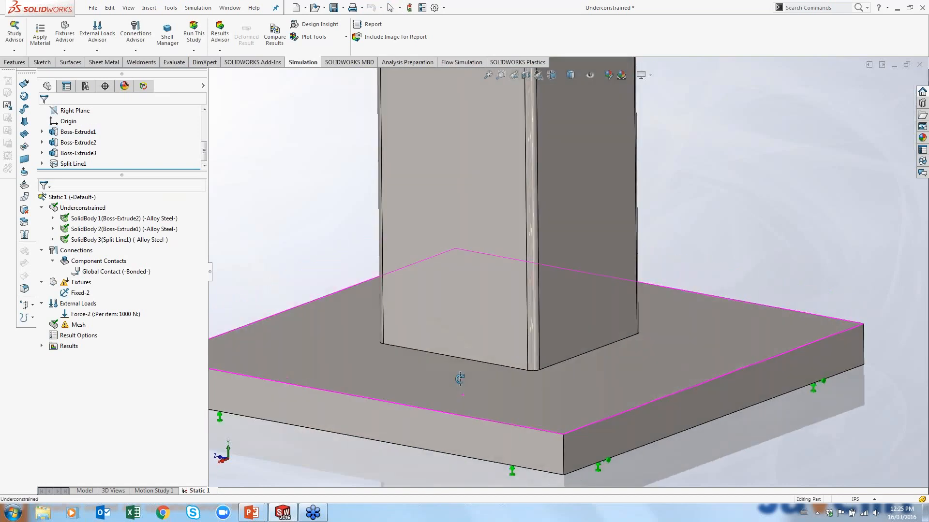
middle_drag(460, 379, 468, 343)
scroll(448, 389, down, 1)
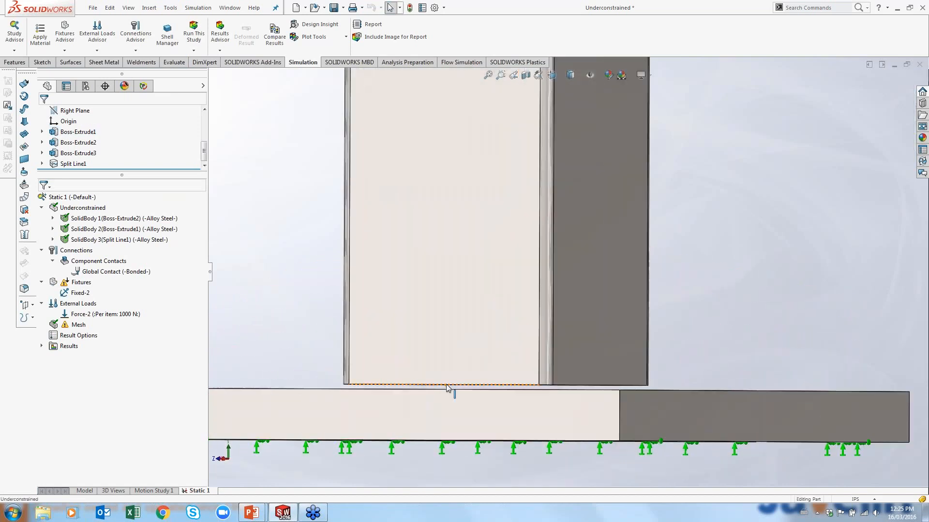
scroll(447, 387, down, 3)
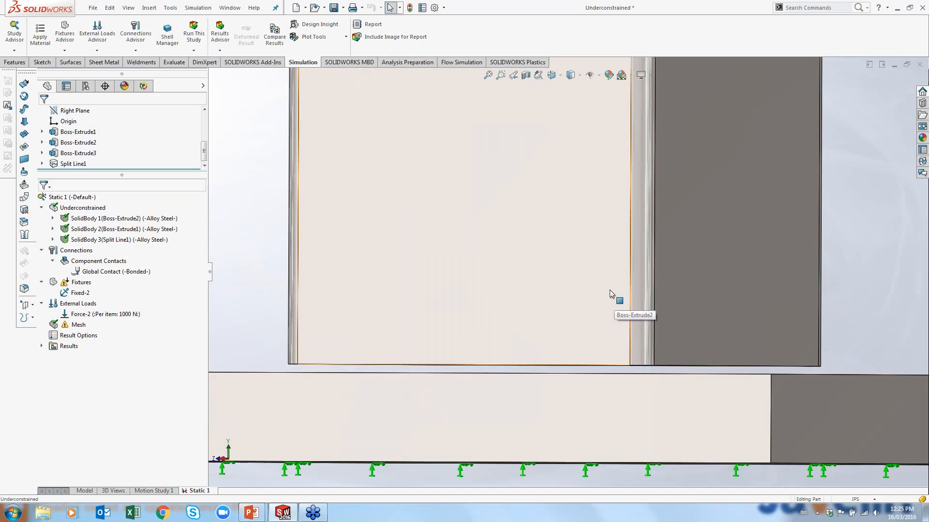
scroll(591, 360, up, 1)
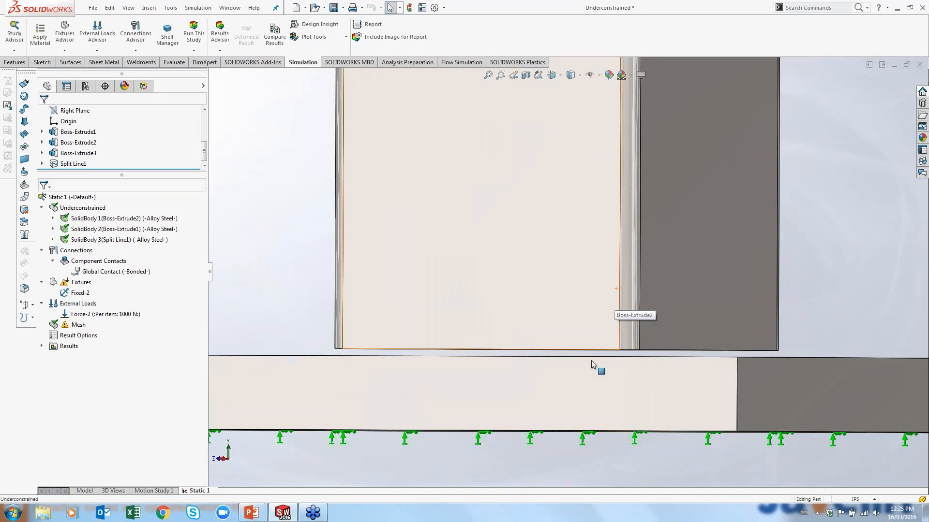
scroll(494, 304, up, 2)
scroll(494, 302, up, 3)
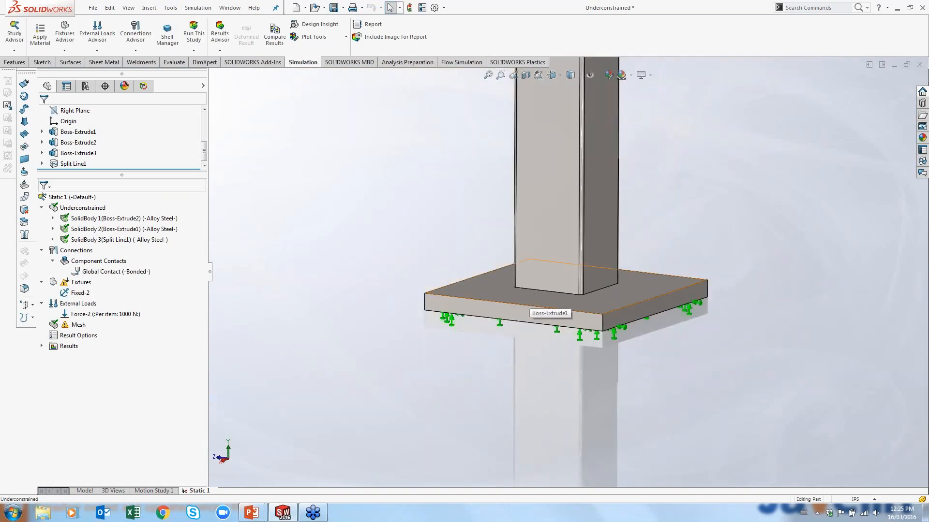
scroll(590, 112, up, 3)
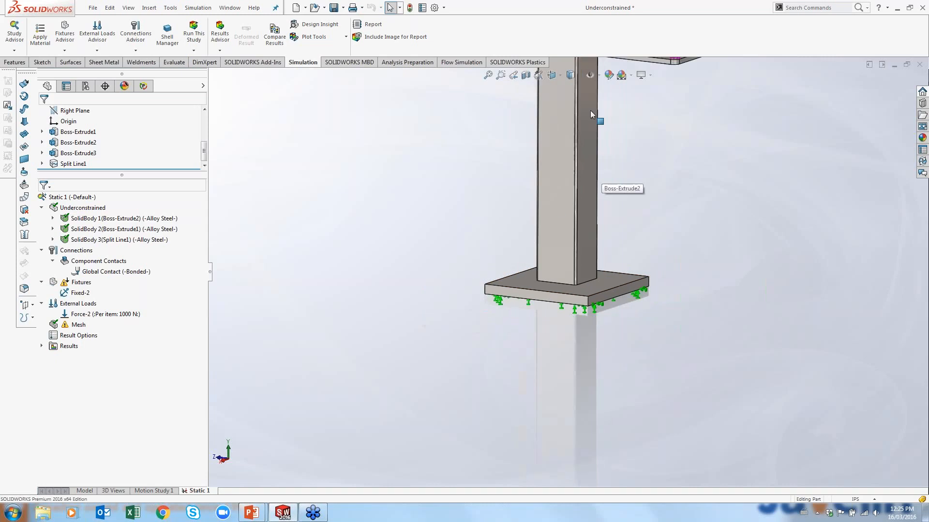
scroll(590, 110, down, 2)
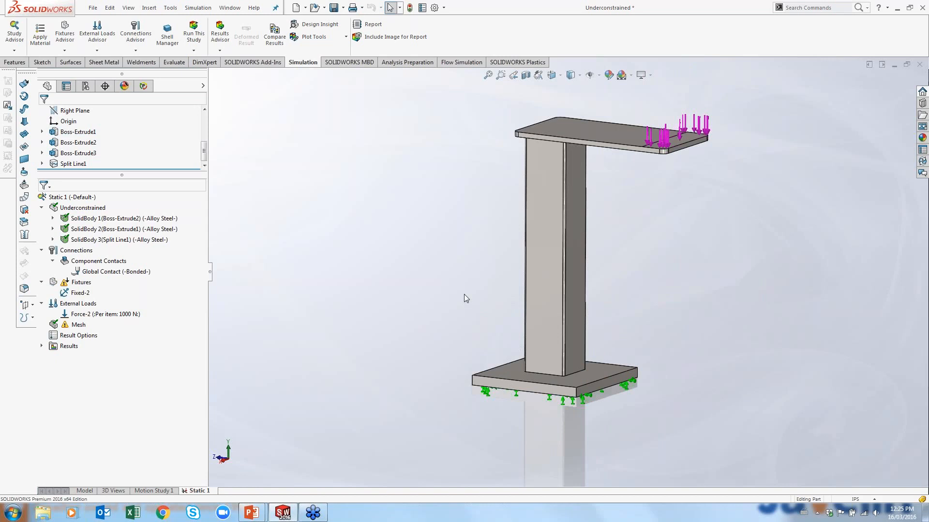
Edit the global bonded contact to include non-touching faces with a 0.1 in tolerance, and accept it
right_click(105, 273)
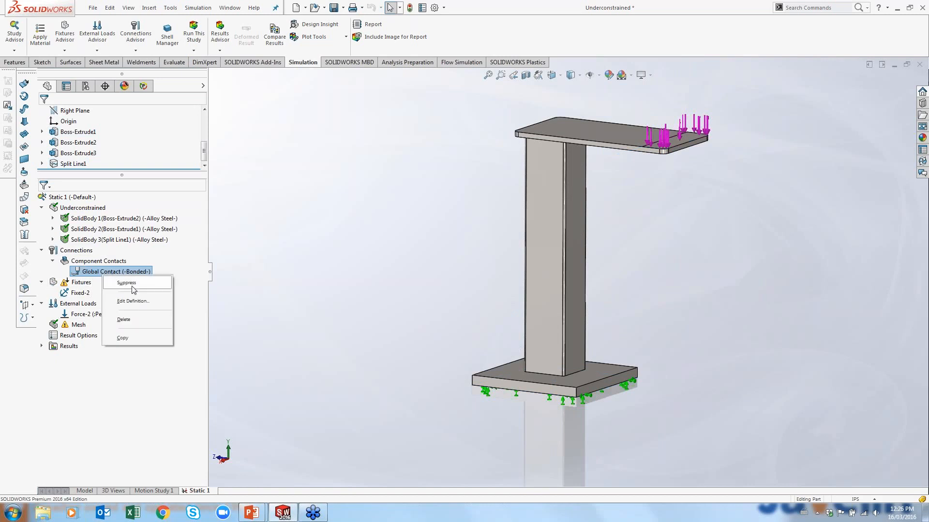
click(144, 303)
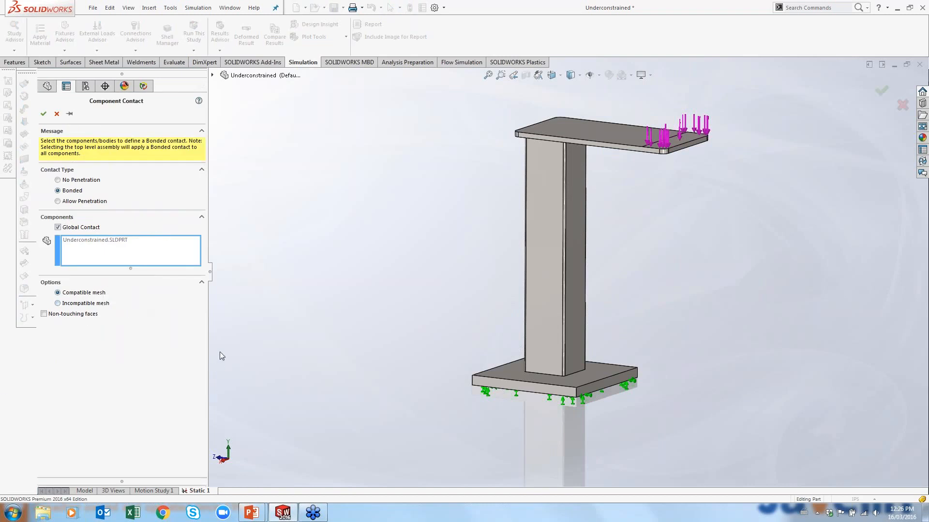
click(45, 314)
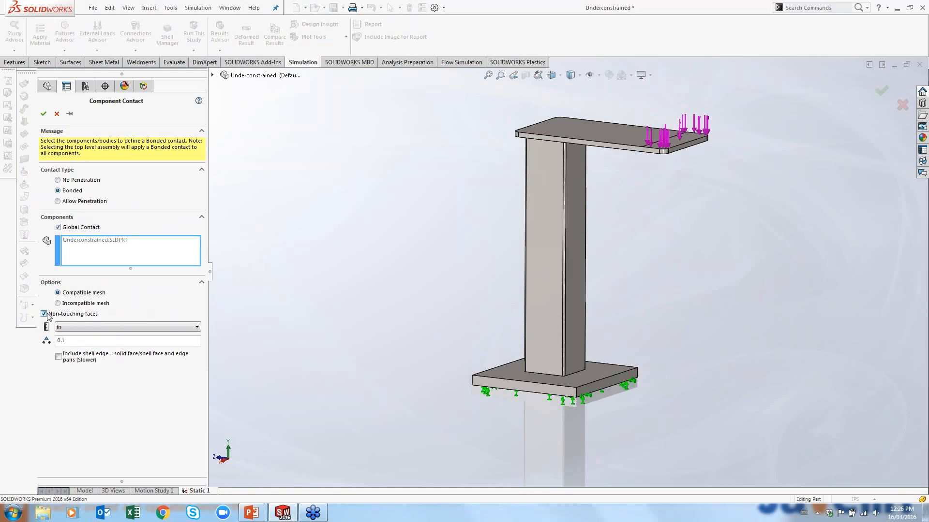
scroll(547, 370, down, 5)
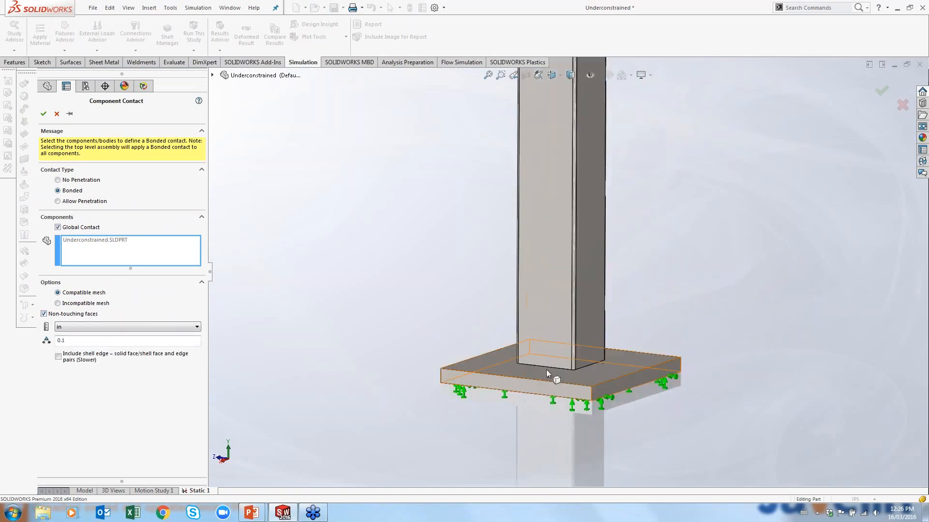
middle_drag(554, 362, 555, 332)
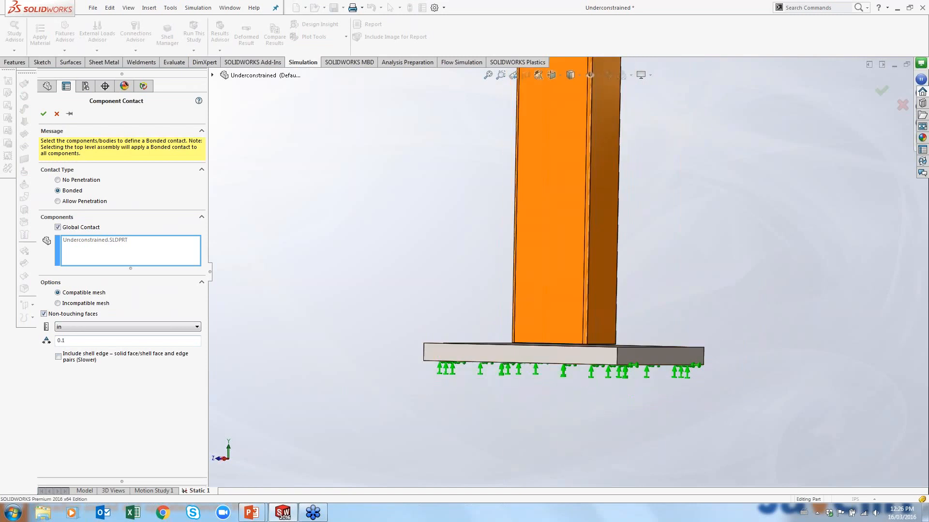
middle_drag(508, 271, 445, 319)
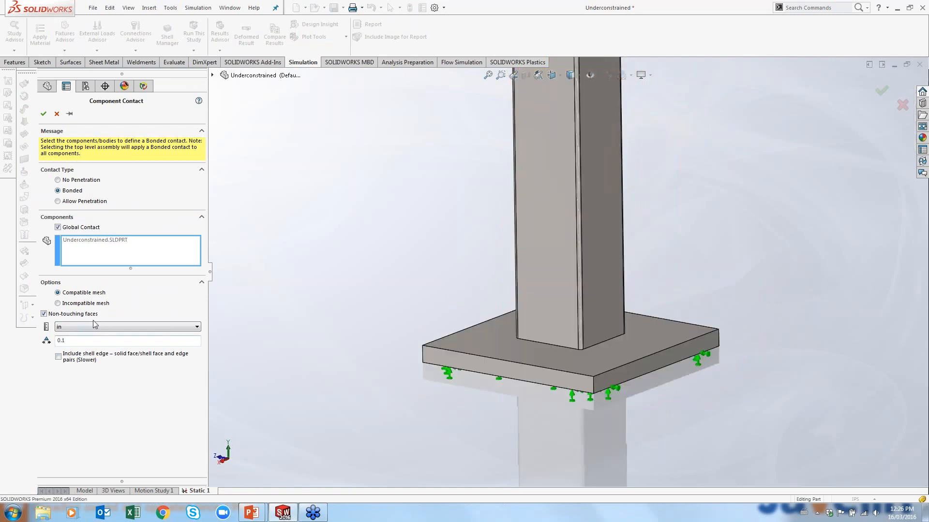
click(74, 342)
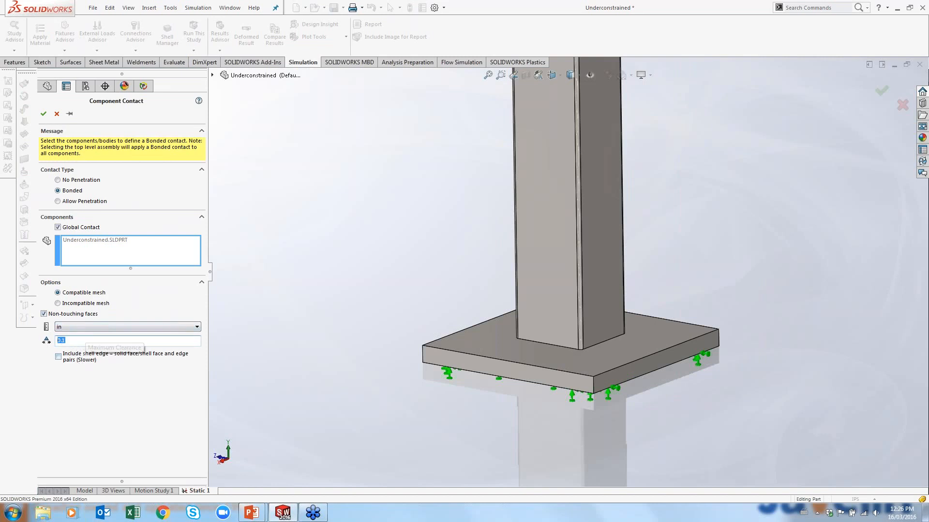
click(43, 114)
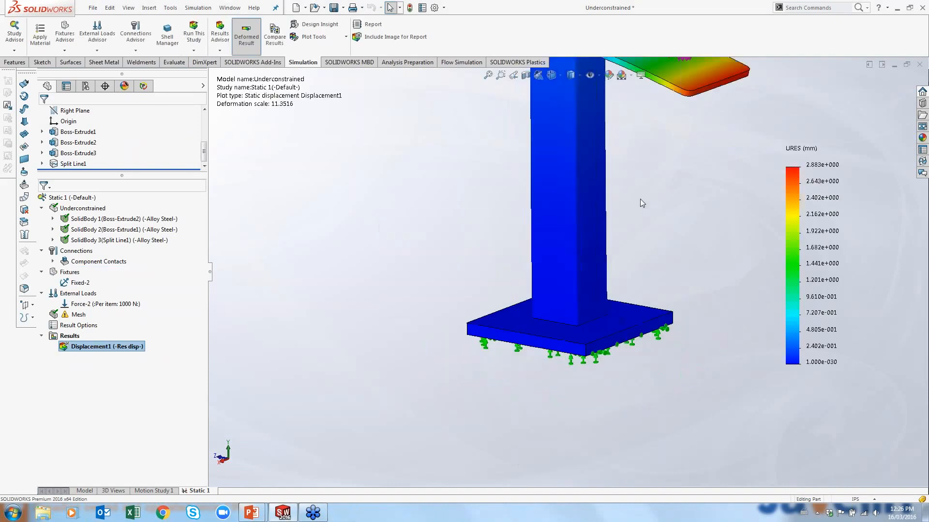
Animate the displacement plot of the bracket and close the animation
right_click(137, 346)
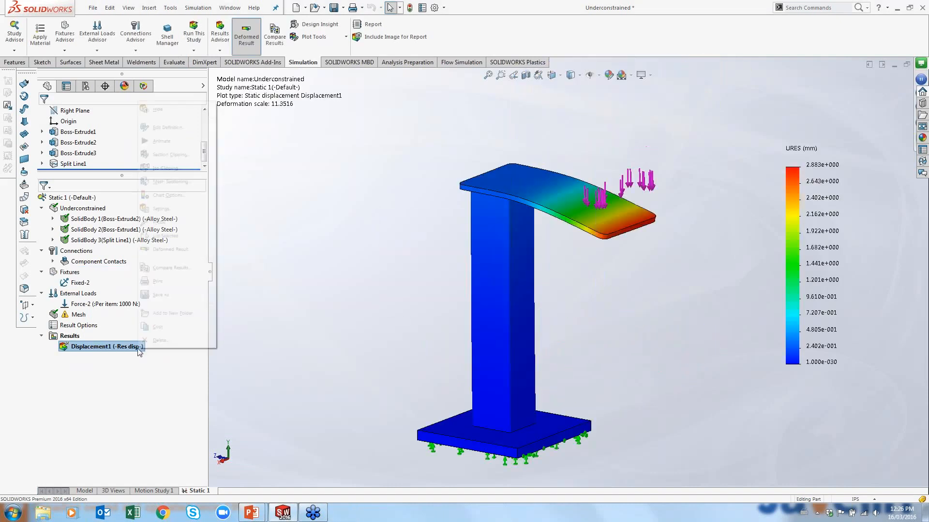
click(162, 141)
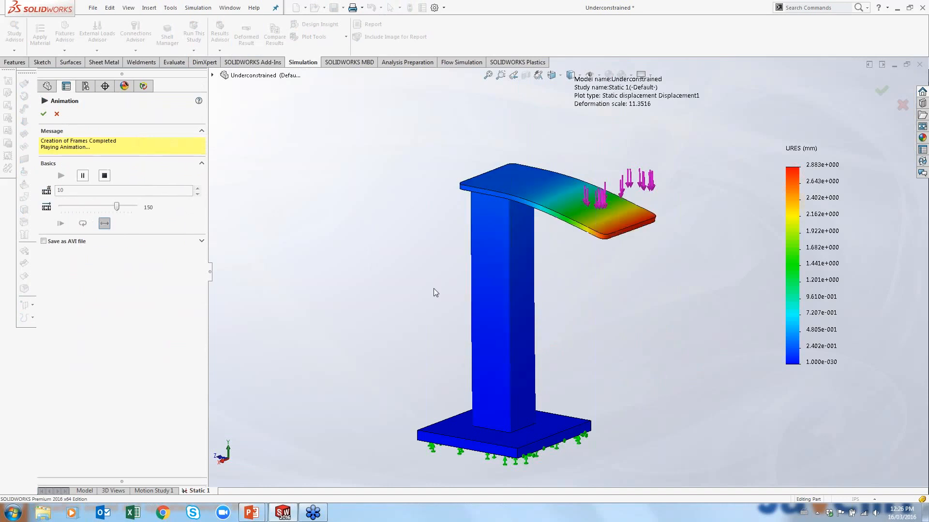
click(57, 114)
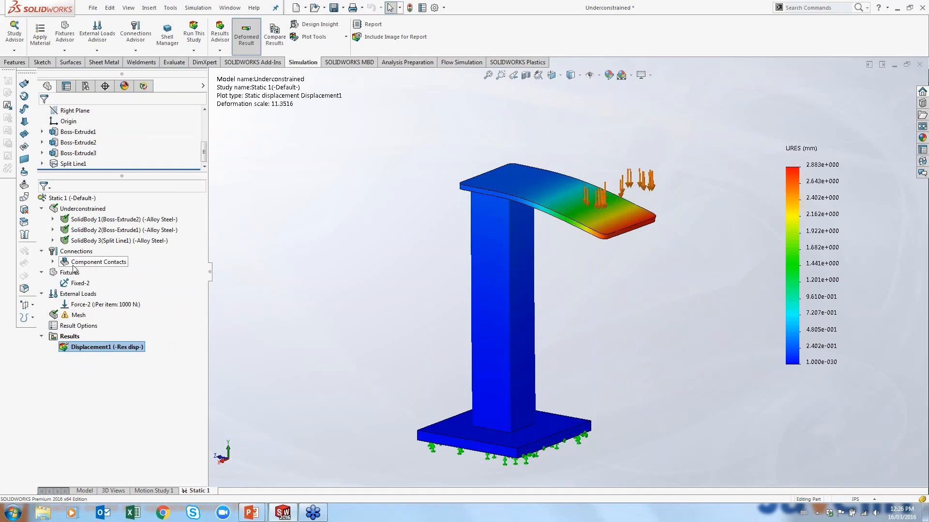
Run Find Underconstrained Bodies on the connections again, calculate, and close the dialog
right_click(62, 251)
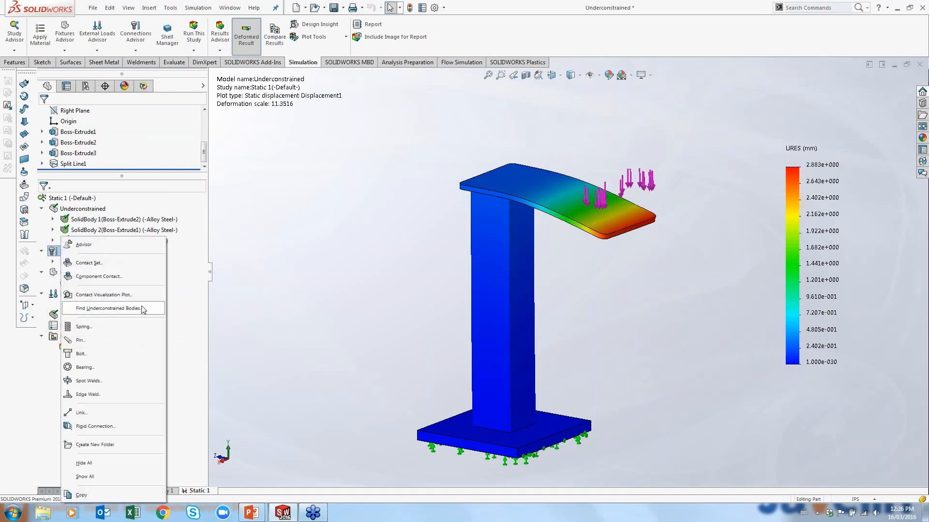
click(141, 309)
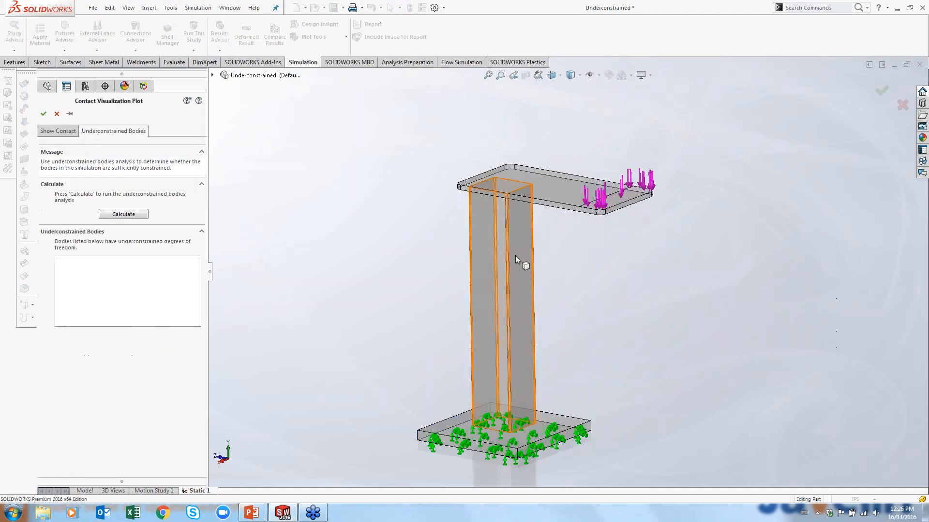
click(129, 213)
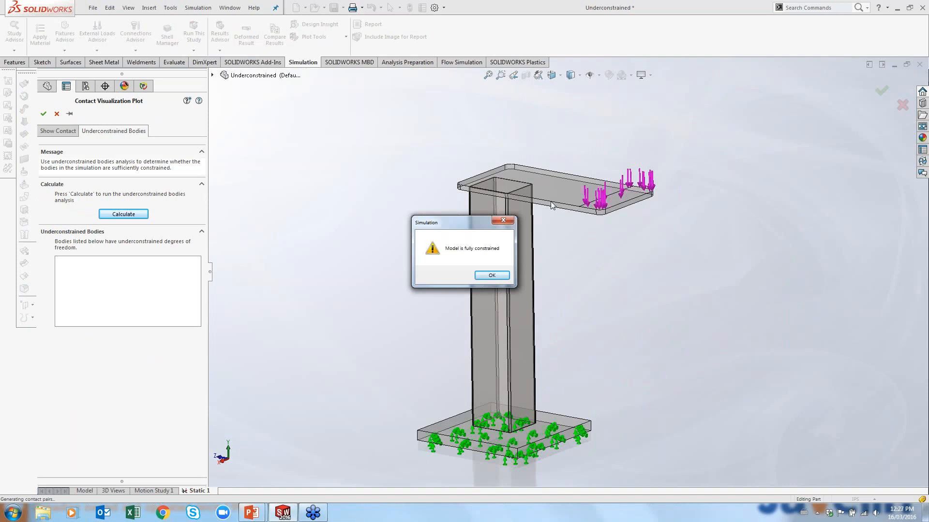
click(500, 275)
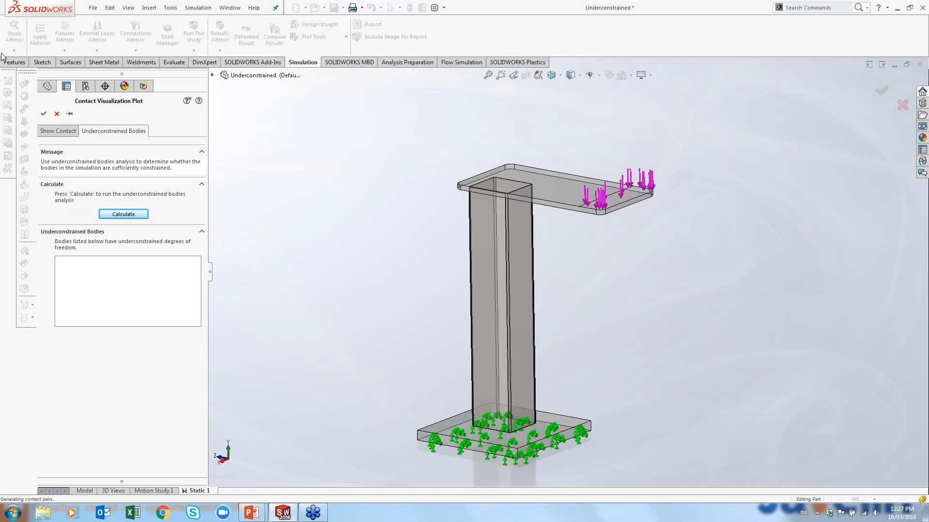
click(57, 114)
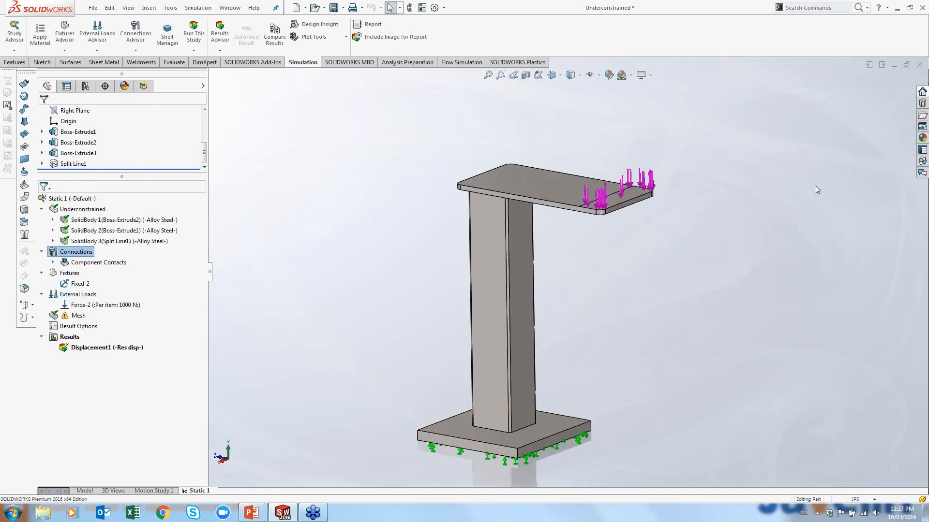
Close the Underconstrained part and open the Crane3 model from the recent files
click(909, 66)
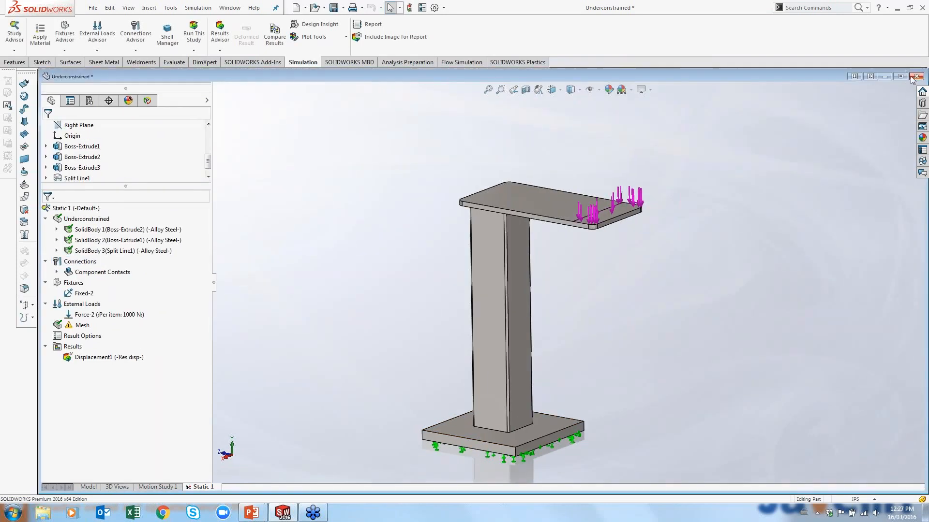
click(915, 79)
click(213, 8)
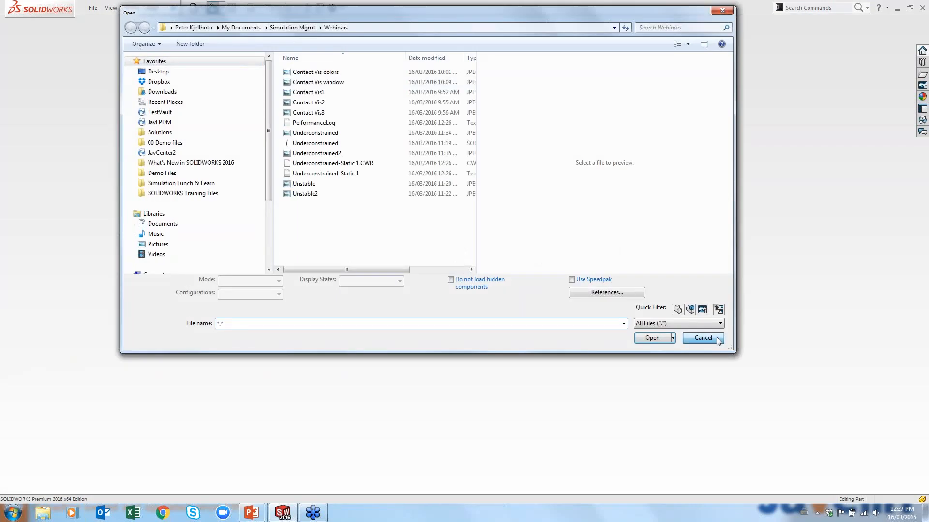
click(716, 338)
click(92, 10)
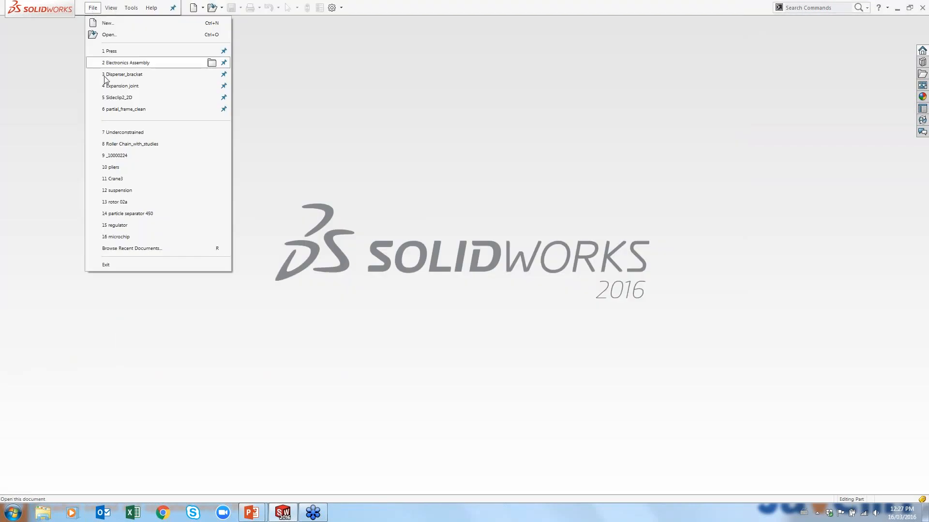
click(115, 178)
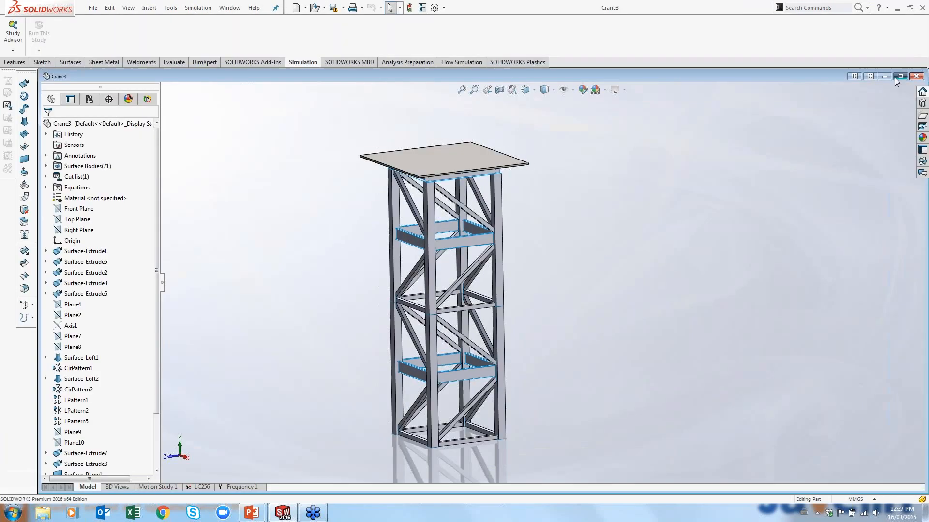
Maximize the Crane3 window and zoom in to examine the tower's bracing members
click(895, 77)
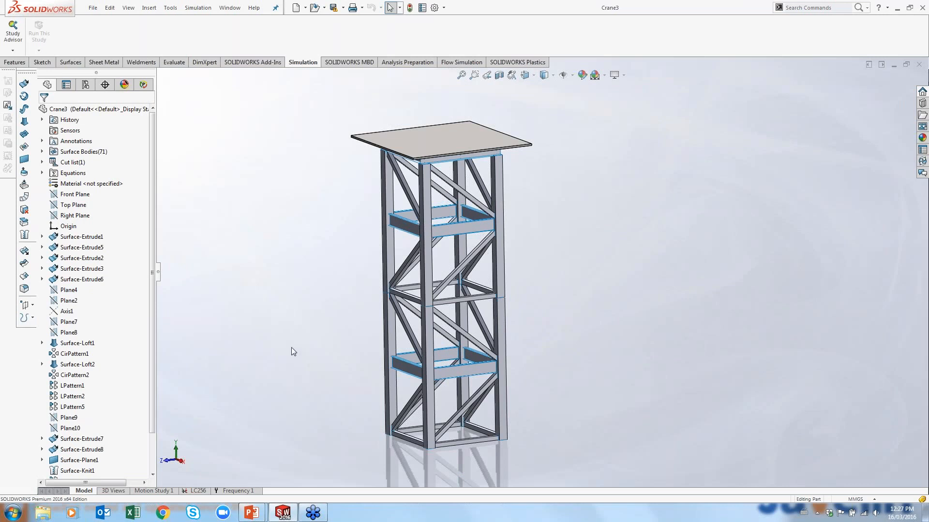
mouse_move(467, 246)
middle_down()
mouse_move(430, 185)
mouse_move(454, 249)
middle_up()
scroll(453, 249, down, 6)
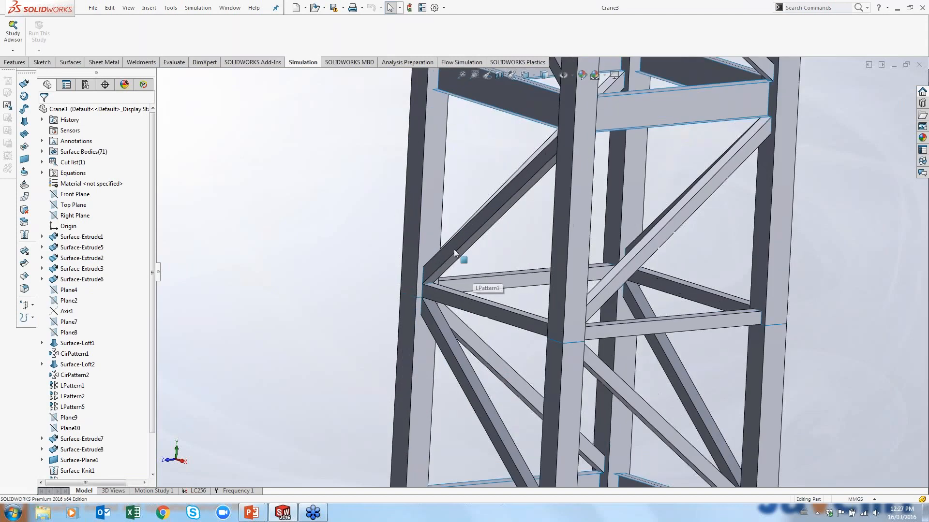
scroll(454, 248, down, 3)
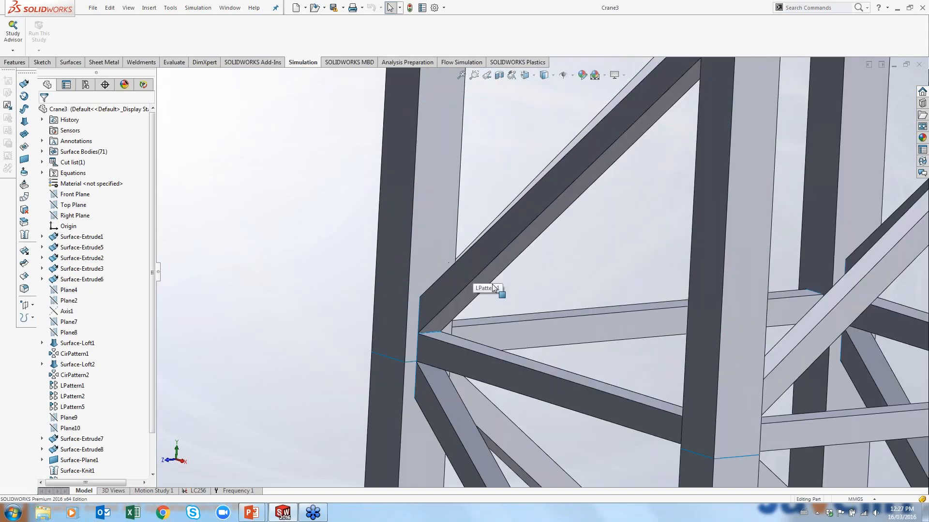
click(419, 193)
key(f)
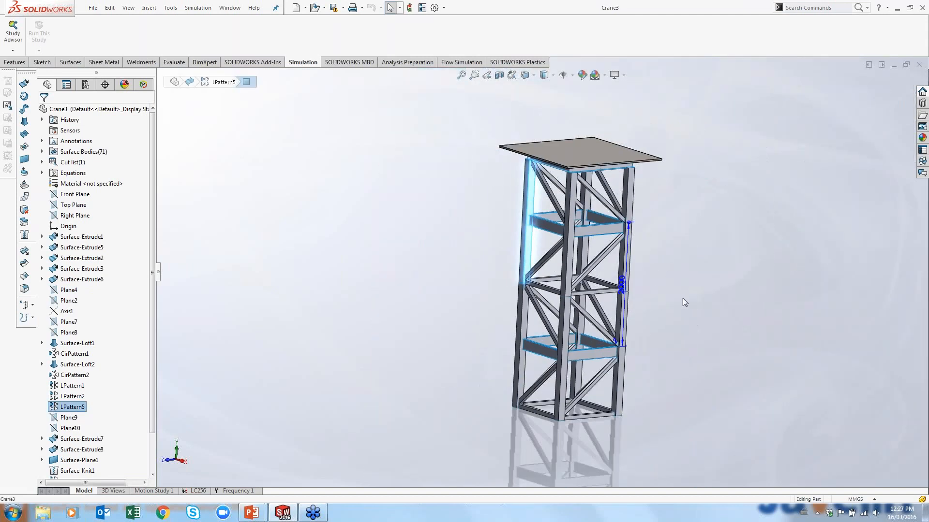
click(683, 297)
Switch to the LC256 study and run Find Underconstrained Bodies on its connections
click(205, 491)
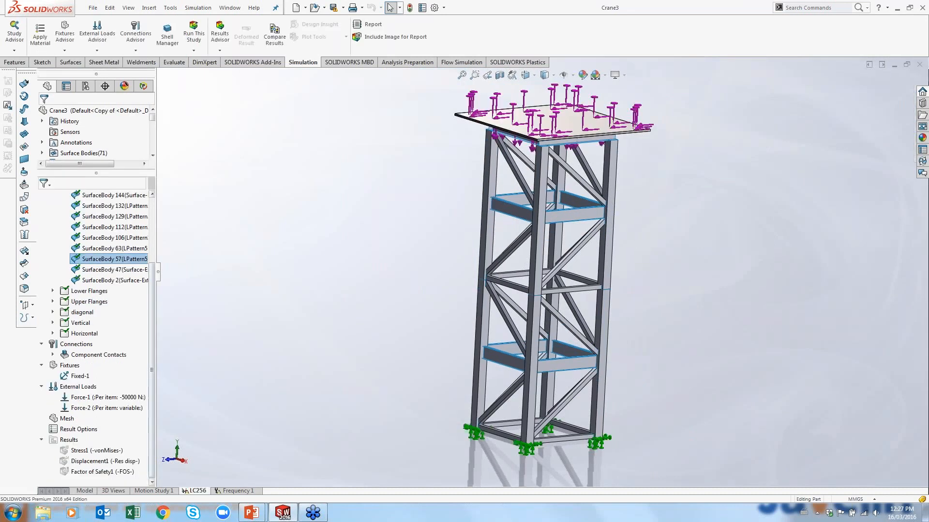
drag(157, 281, 211, 278)
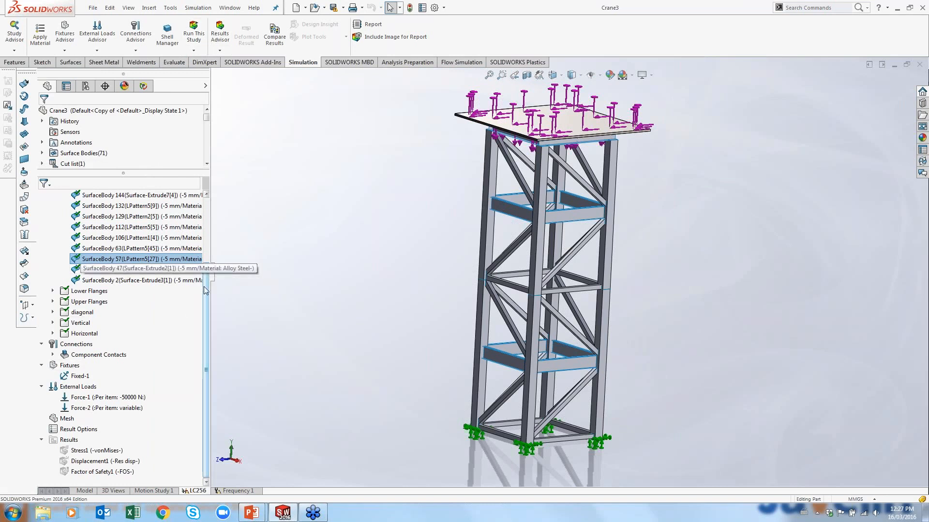
scroll(205, 291, up, 3)
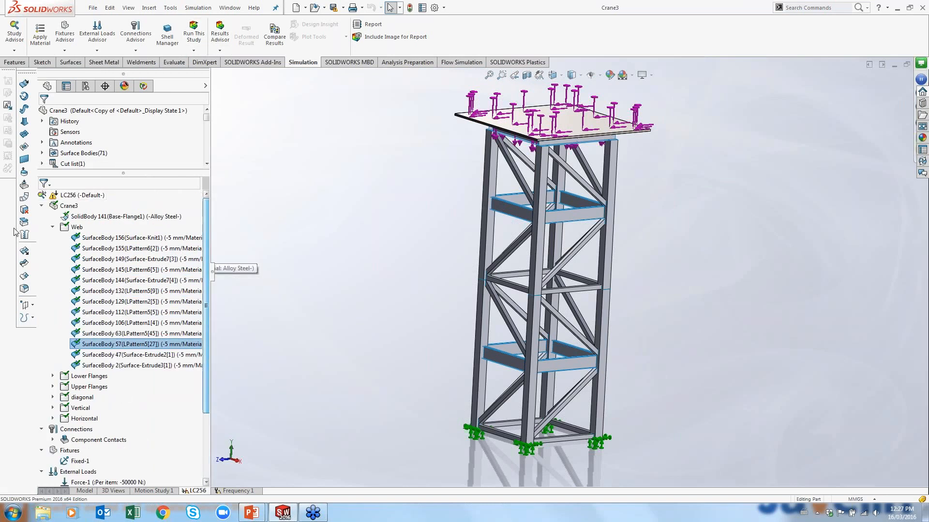
click(53, 228)
right_click(82, 292)
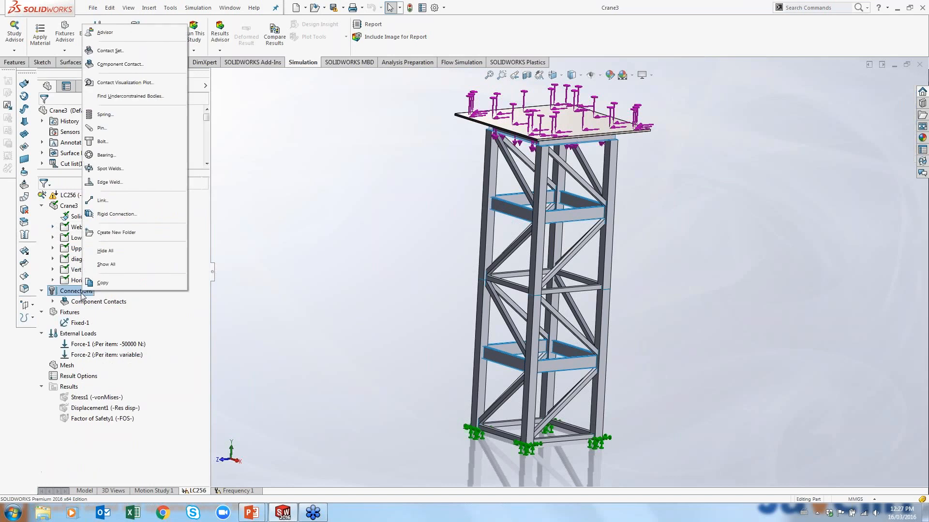
click(140, 96)
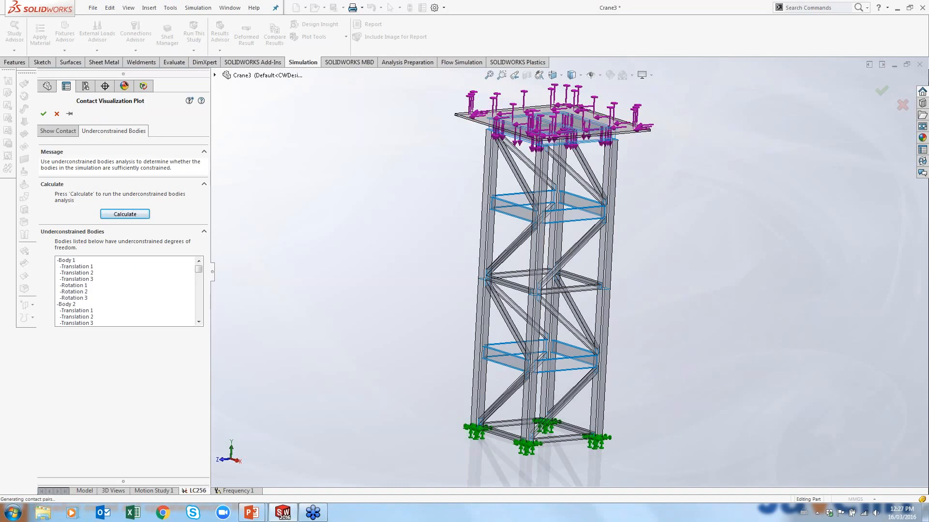
Scroll through the list of underconstrained bodies
drag(198, 269, 199, 300)
click(200, 260)
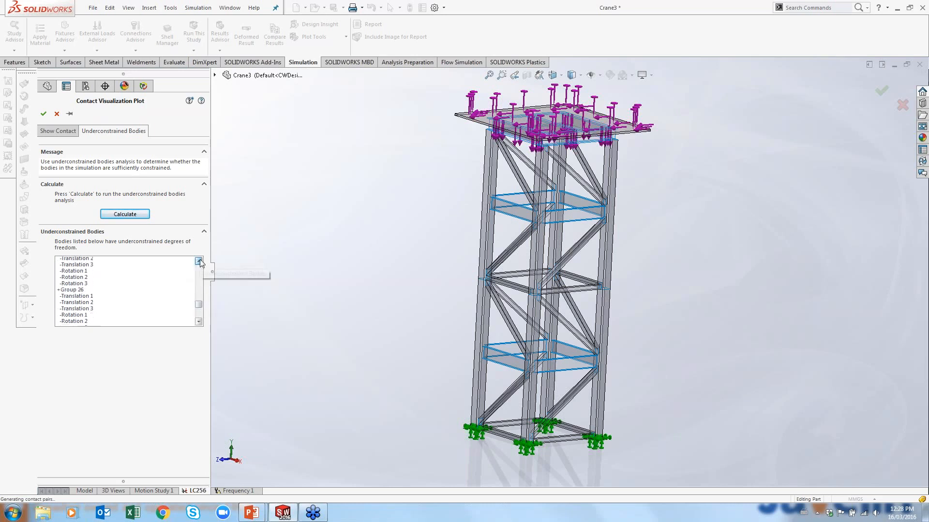
click(199, 261)
click(198, 261)
click(199, 261)
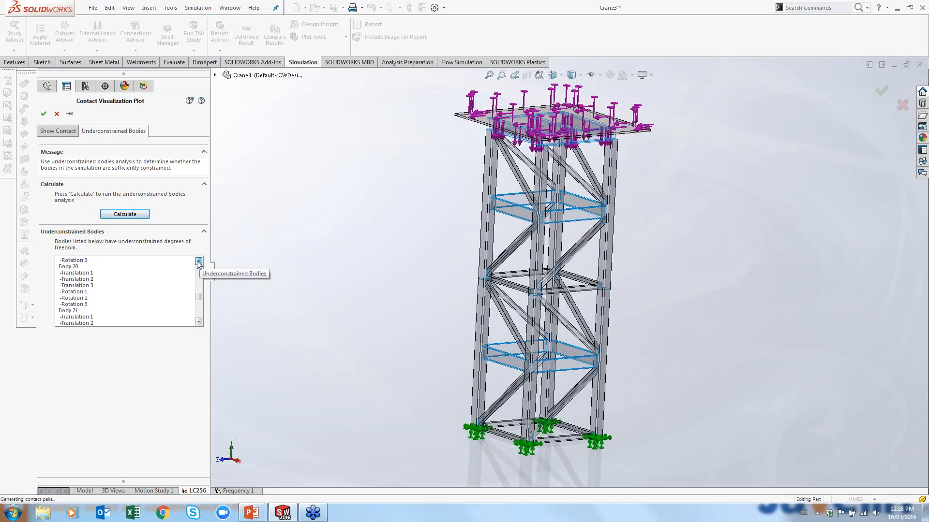
click(199, 261)
click(199, 261)
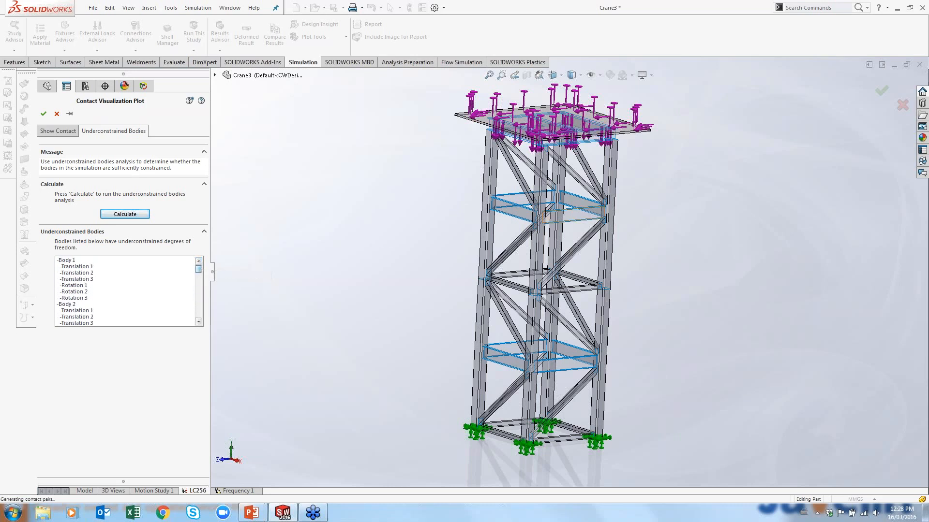
Inspect Body 1 and its individual translations in the underconstrained bodies list on the zoomed-in tower
scroll(522, 93, down, 3)
middle_drag(459, 231, 402, 175)
click(66, 260)
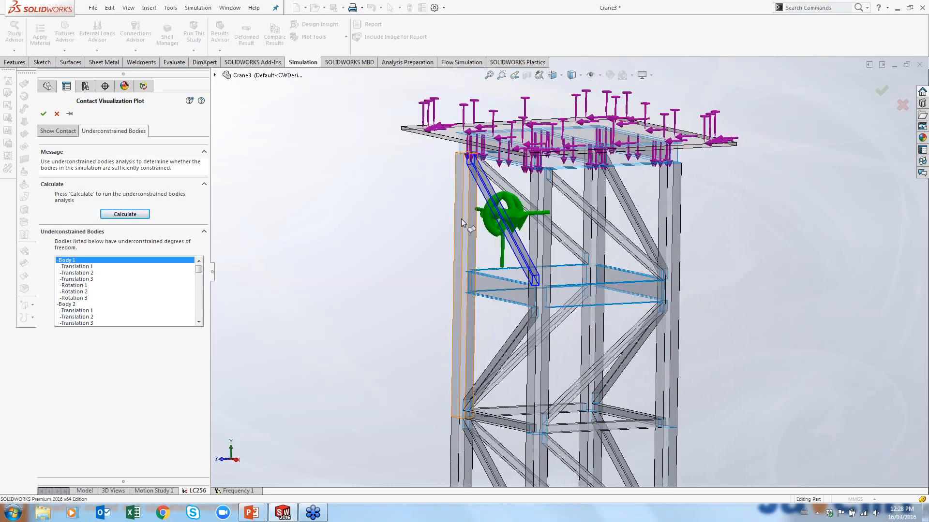
scroll(508, 168, down, 1)
scroll(513, 169, down, 3)
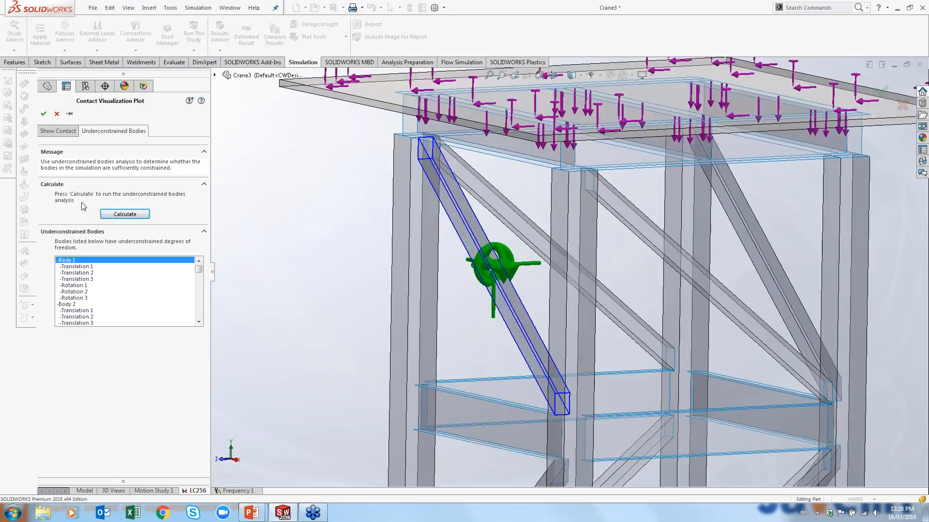
click(87, 266)
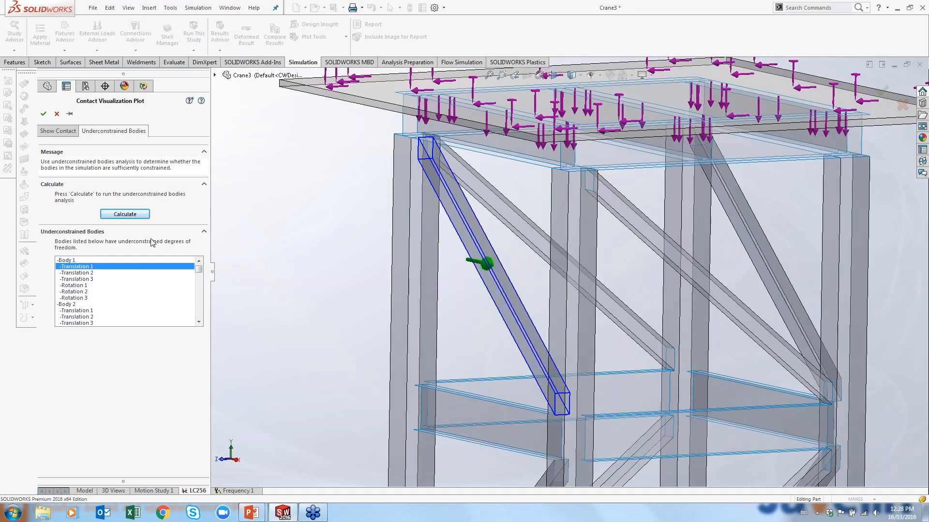
click(102, 280)
click(100, 273)
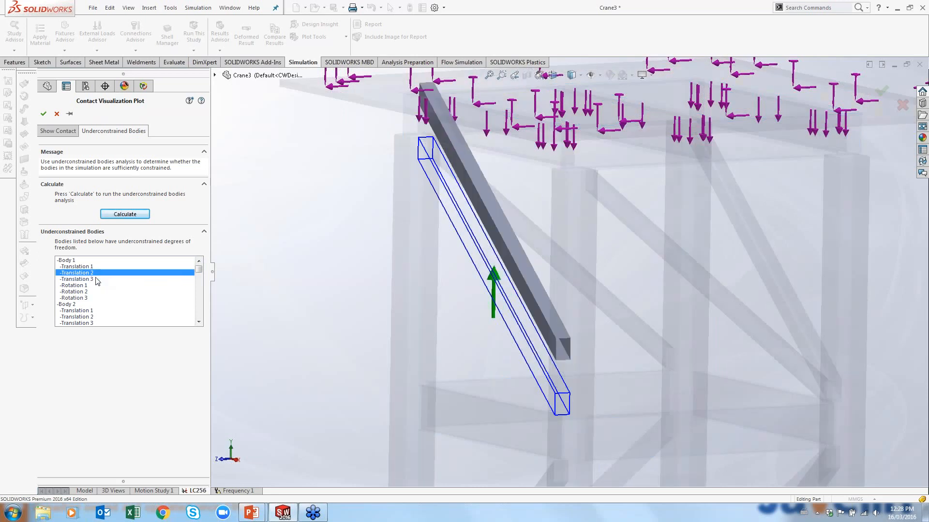
Inspect Body 1's remaining translation and rotations, then select Body 2 in the underconstrained bodies list
click(97, 279)
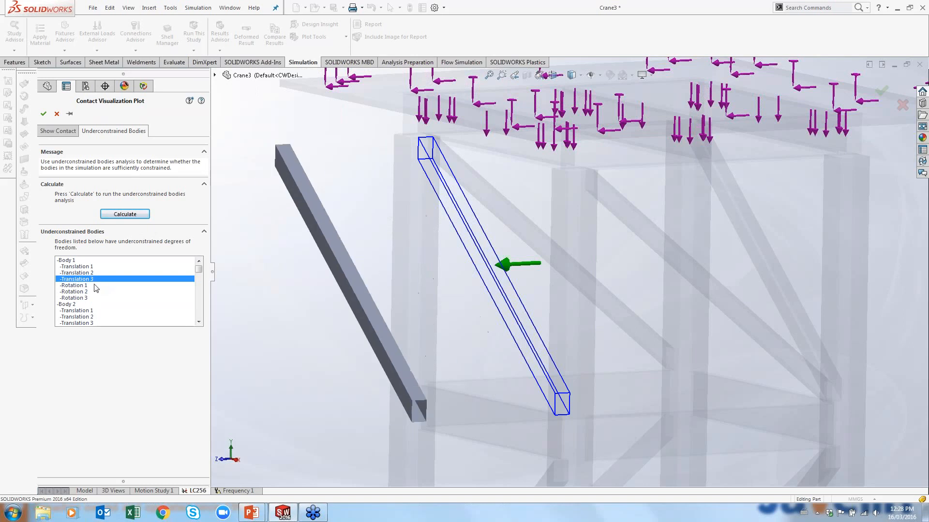
click(96, 285)
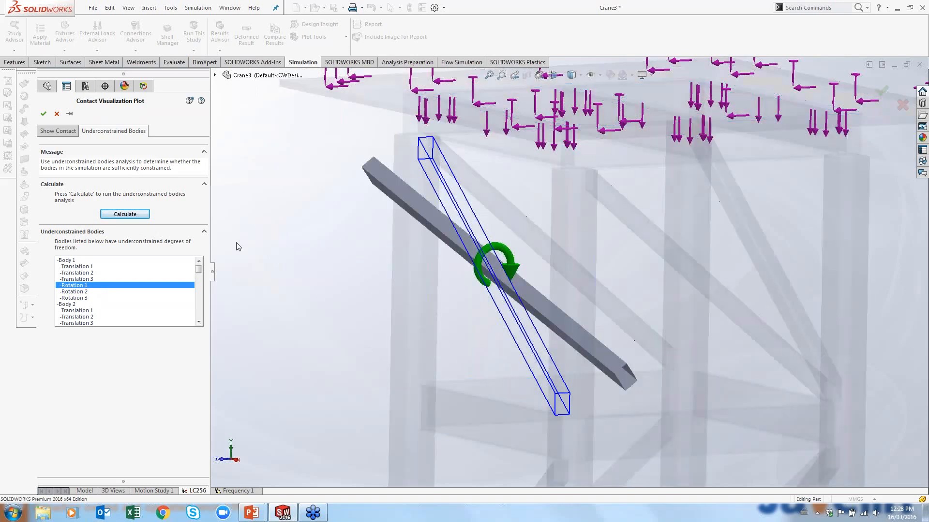
click(113, 293)
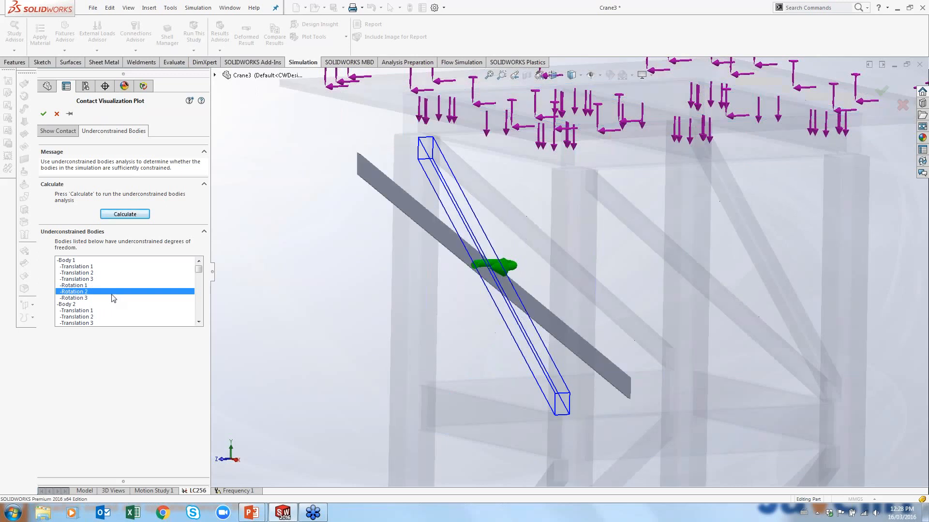
click(111, 299)
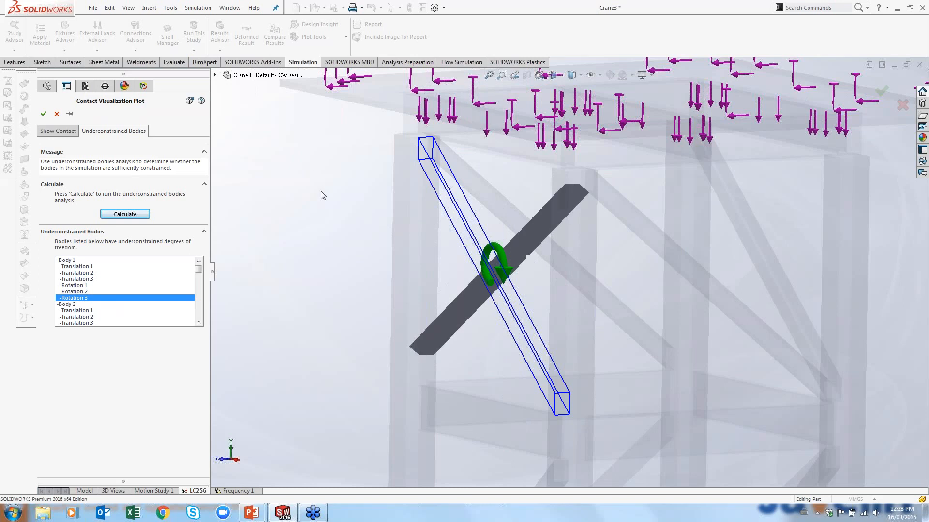
click(85, 304)
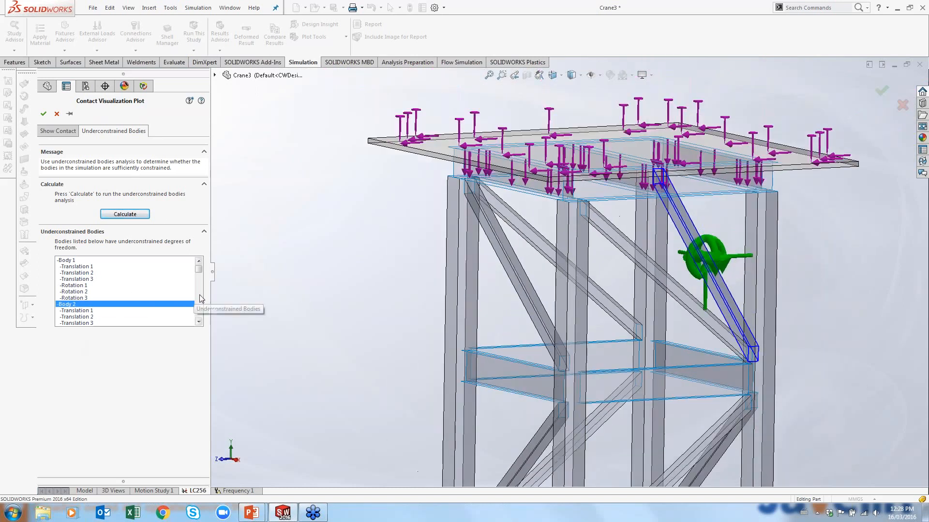
Scroll through the remaining underconstrained bodies and zoom out to view the whole tower
scroll(131, 320, down, 3)
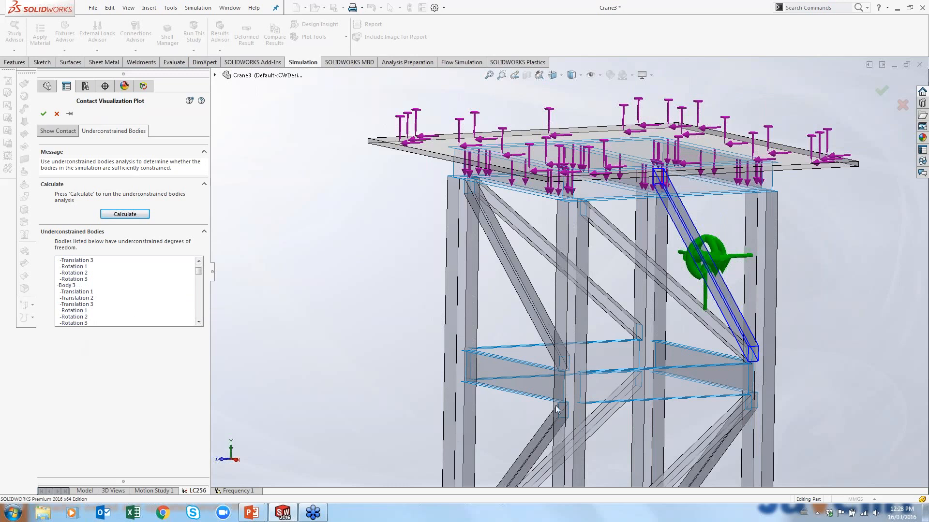
scroll(196, 278, down, 15)
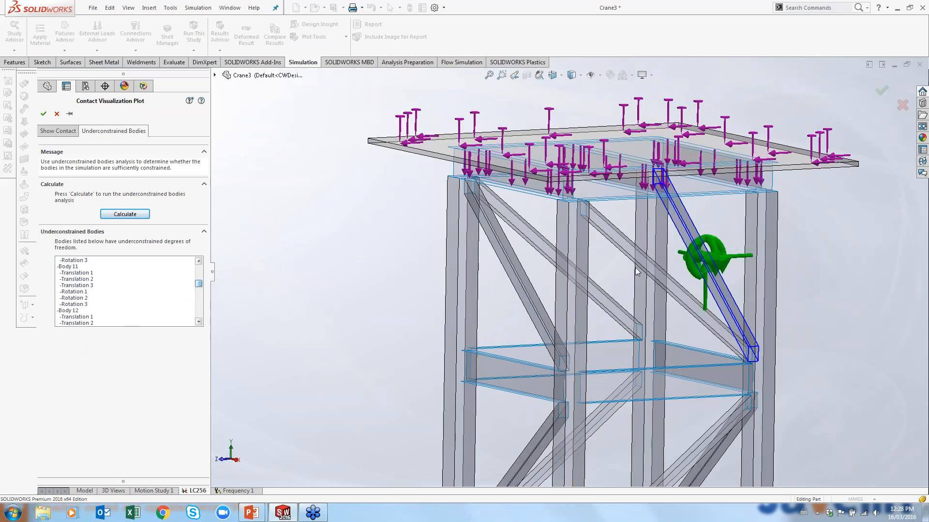
scroll(673, 287, up, 4)
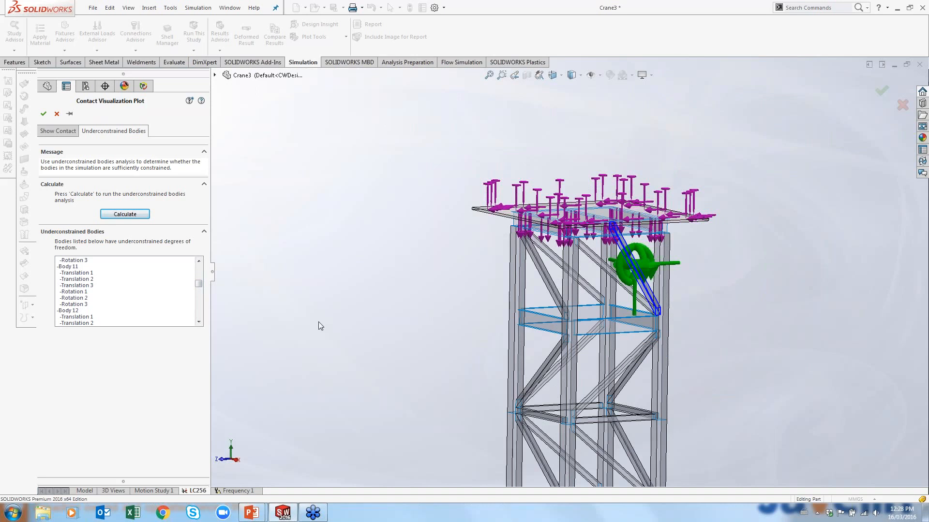
scroll(878, 441, up, 3)
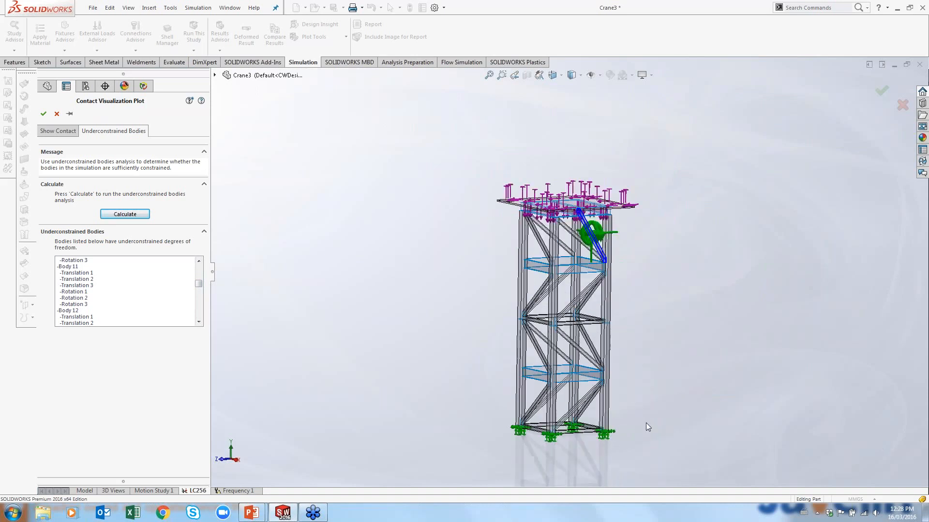
scroll(646, 423, down, 2)
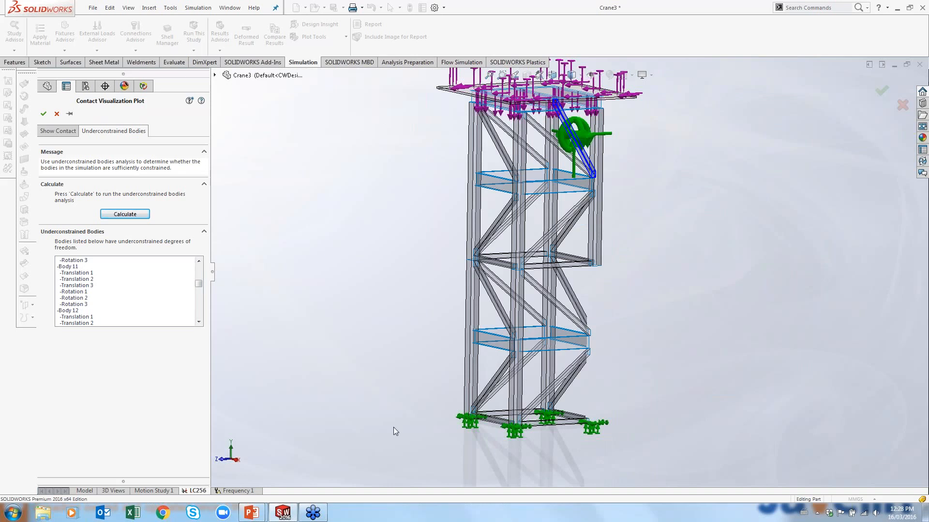
Close the contact visualization plot and zoom in to examine a joint between the tower's vertical and bracing members
click(56, 114)
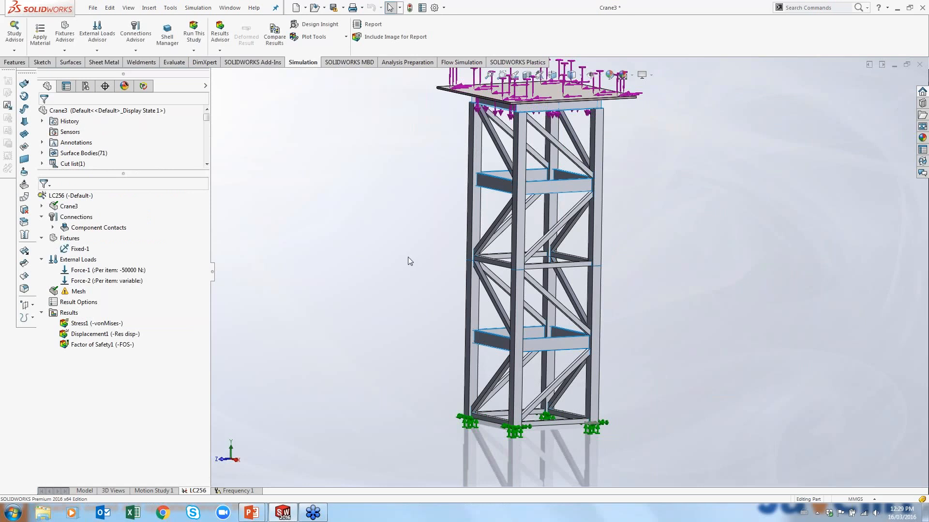
scroll(507, 227, down, 5)
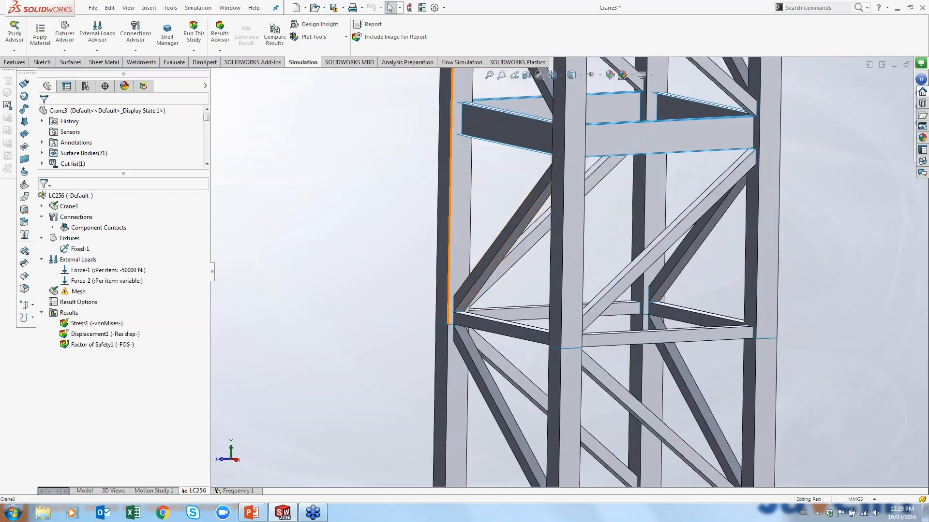
middle_click(450, 247)
middle_drag(450, 247, 517, 241)
scroll(518, 248, down, 10)
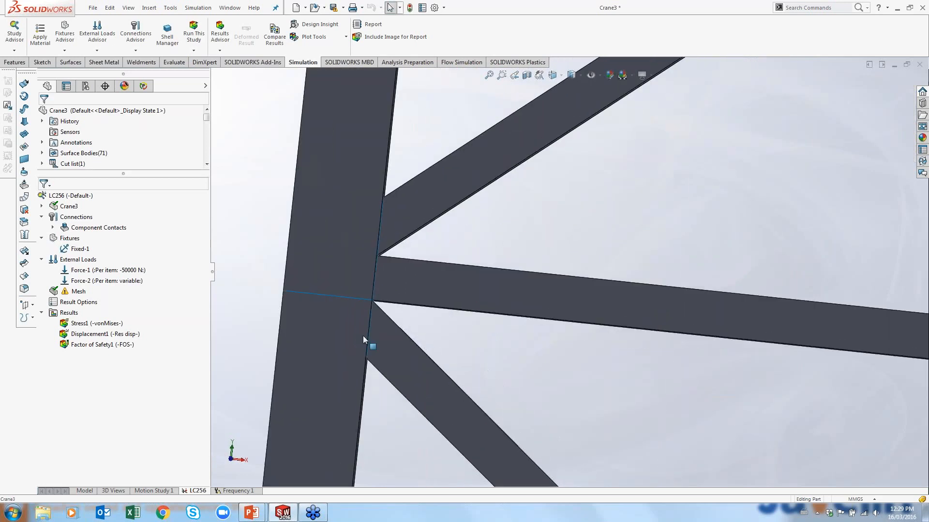
middle_drag(559, 157, 596, 329)
key(f)
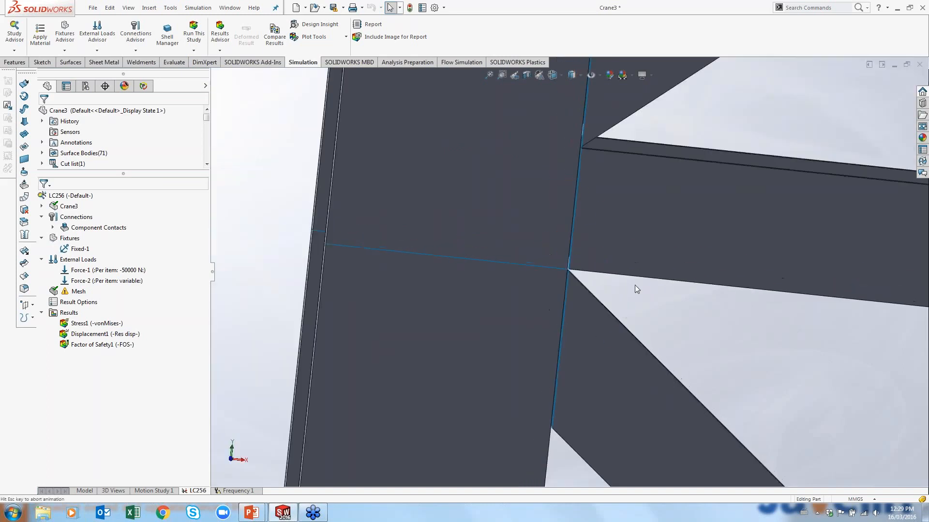
middle_drag(629, 255, 573, 268)
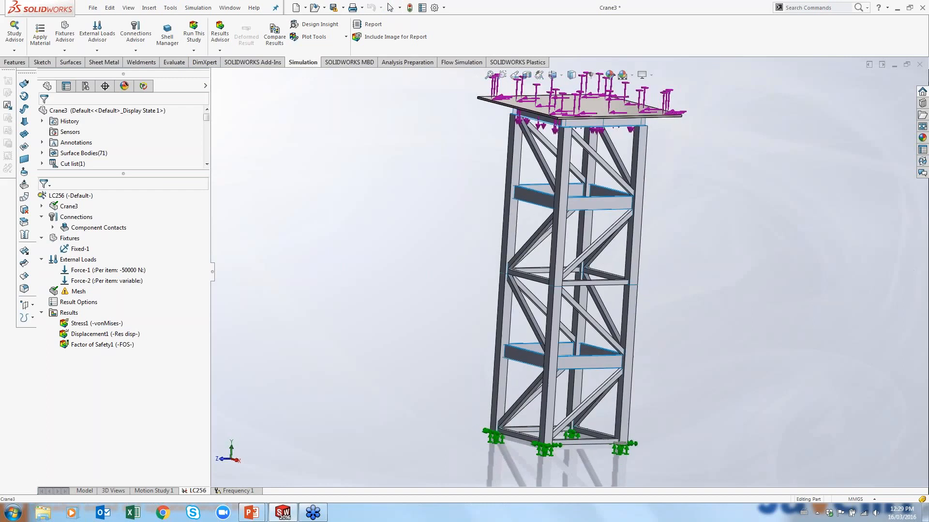
Edit the global bonded contact to include non-touching faces within 2 mm and confirm
click(88, 280)
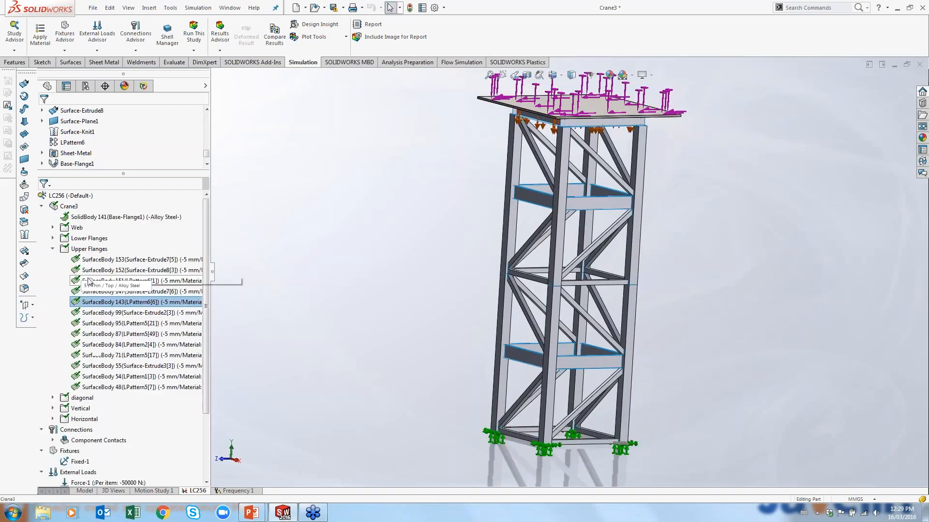
click(53, 440)
click(88, 452)
right_click(87, 451)
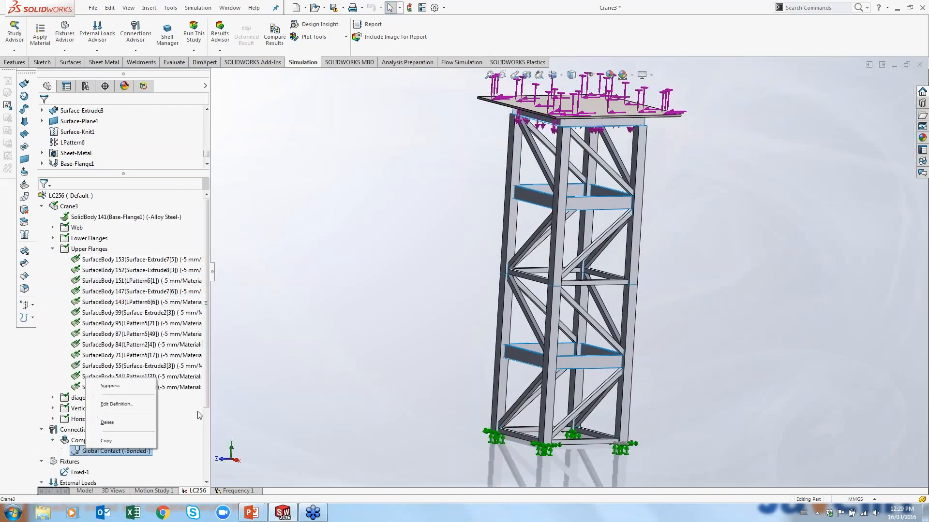
click(128, 406)
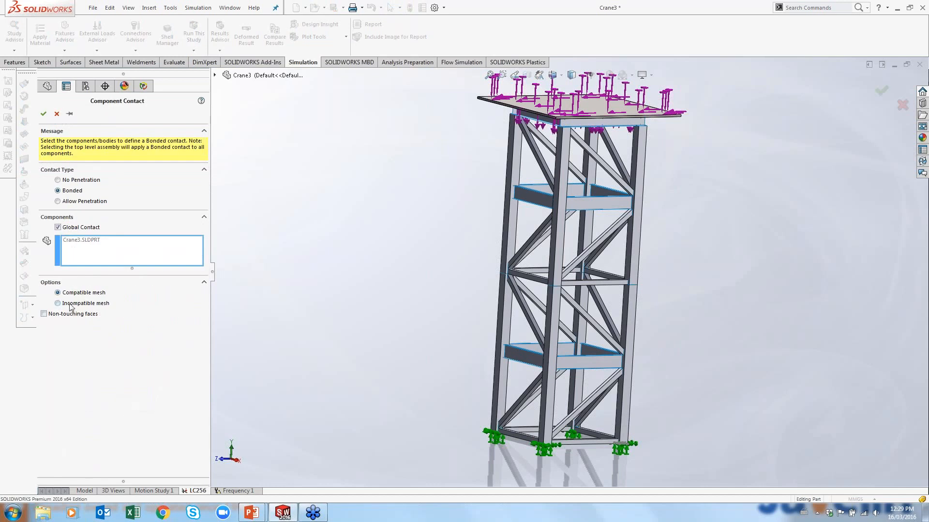
click(52, 315)
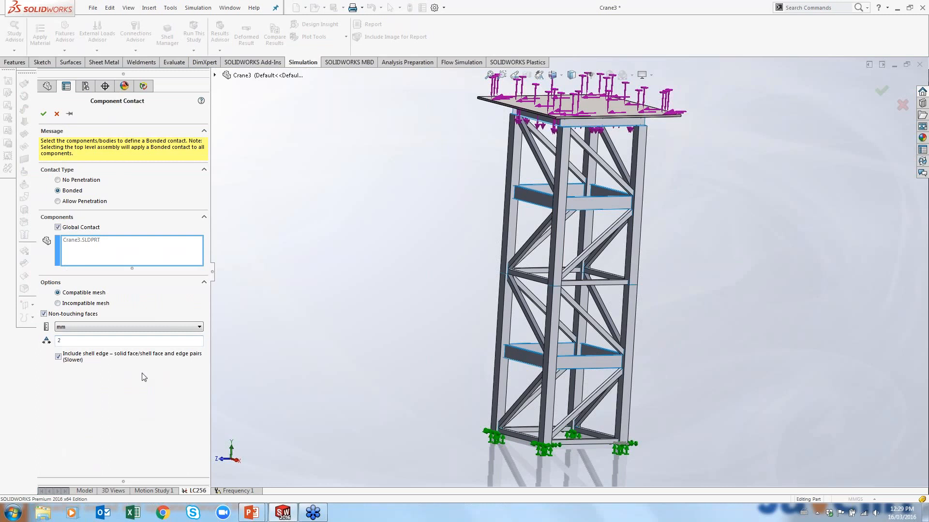
click(44, 113)
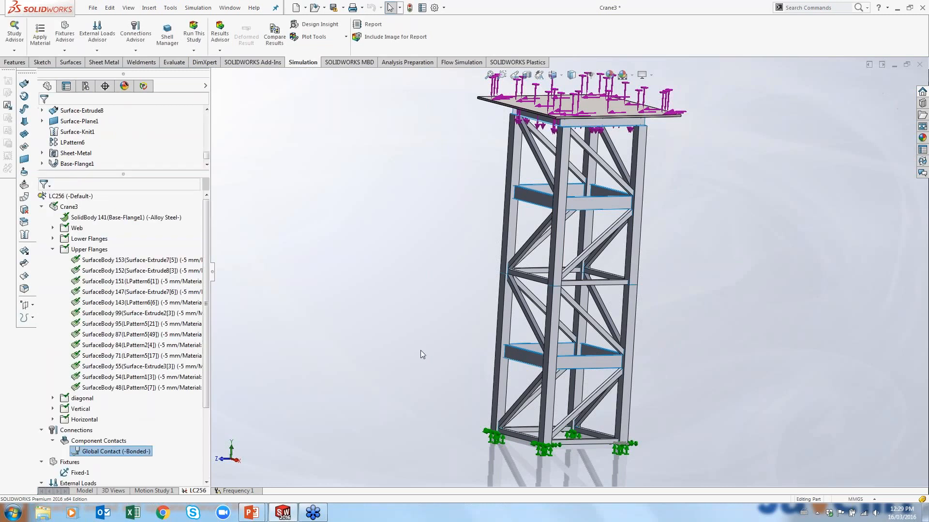
Mesh and run the LC256 study again
scroll(63, 406, down, 3)
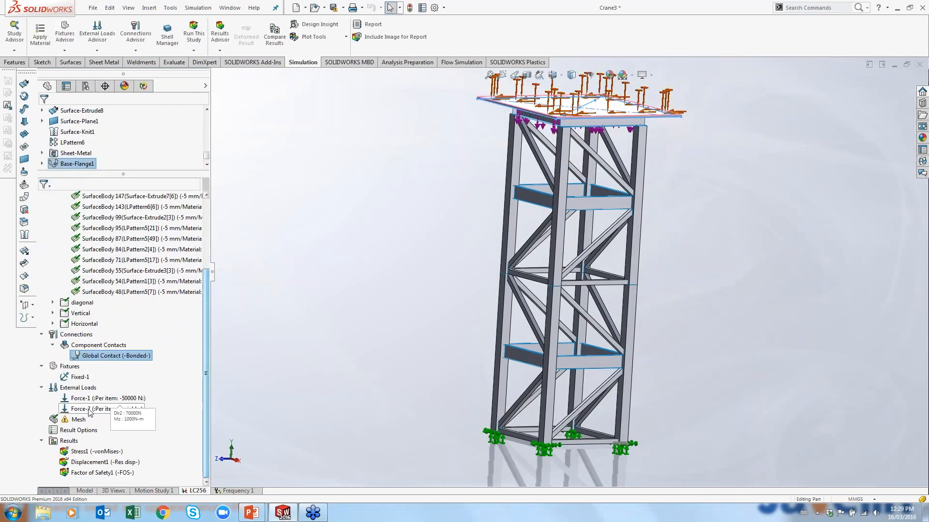
right_click(71, 423)
click(166, 413)
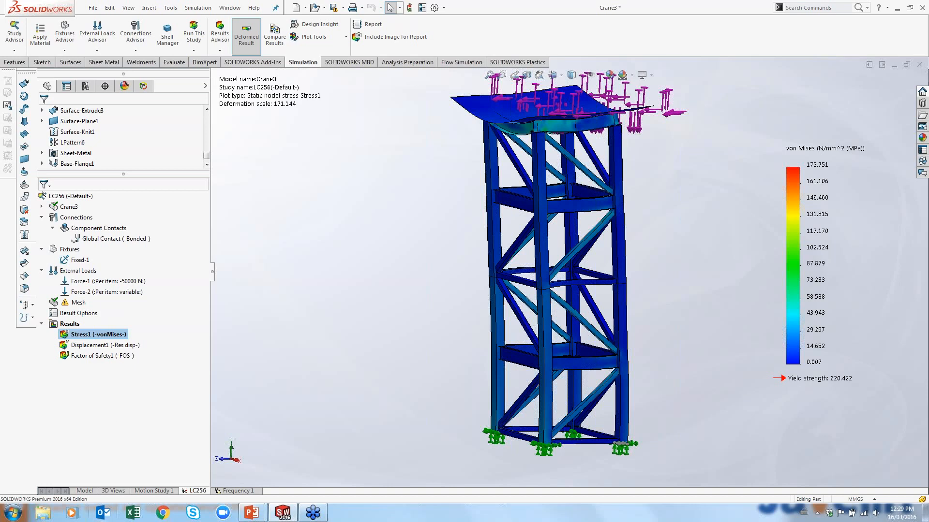
Animate the Stress1 von Mises result plot, then close the animation
right_click(111, 336)
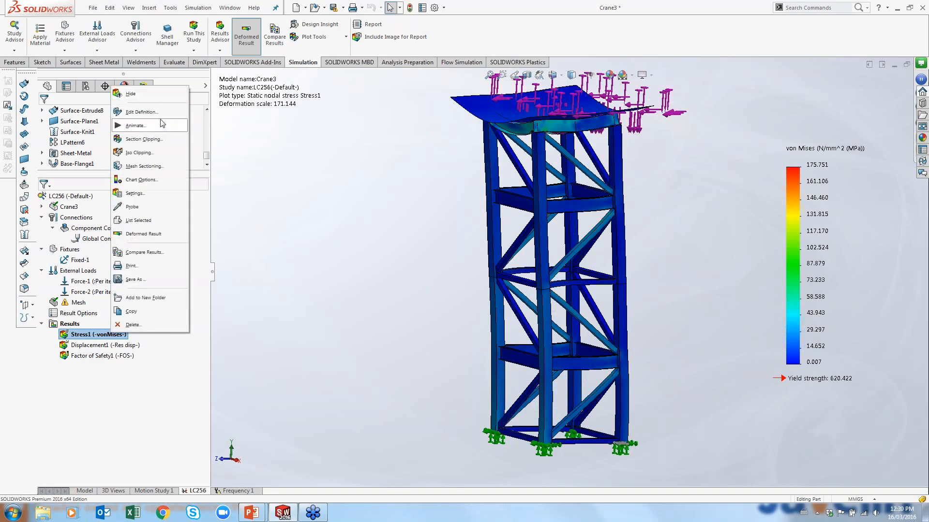
click(135, 126)
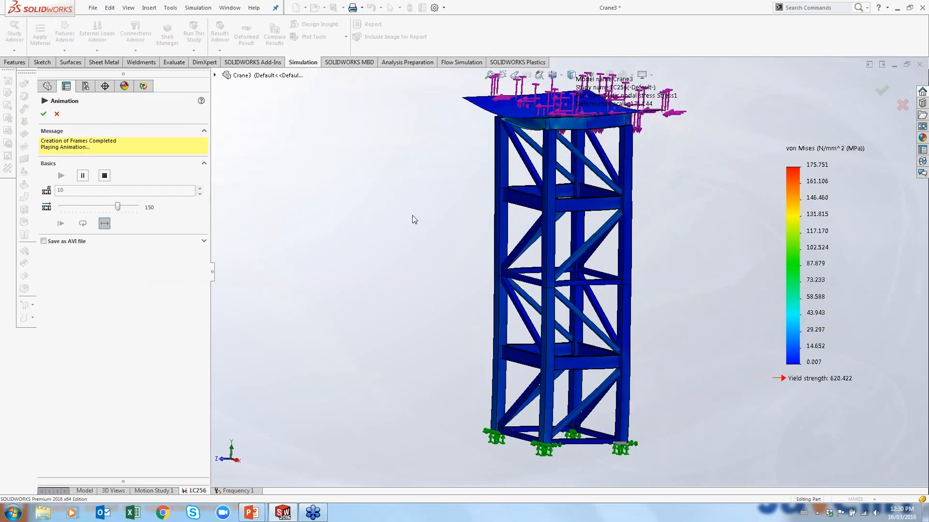
click(57, 115)
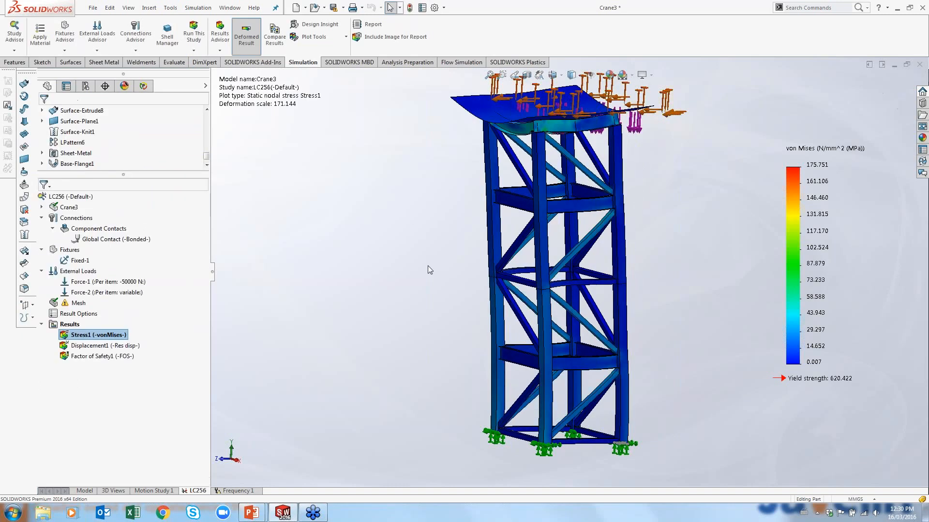
scroll(653, 278, up, 2)
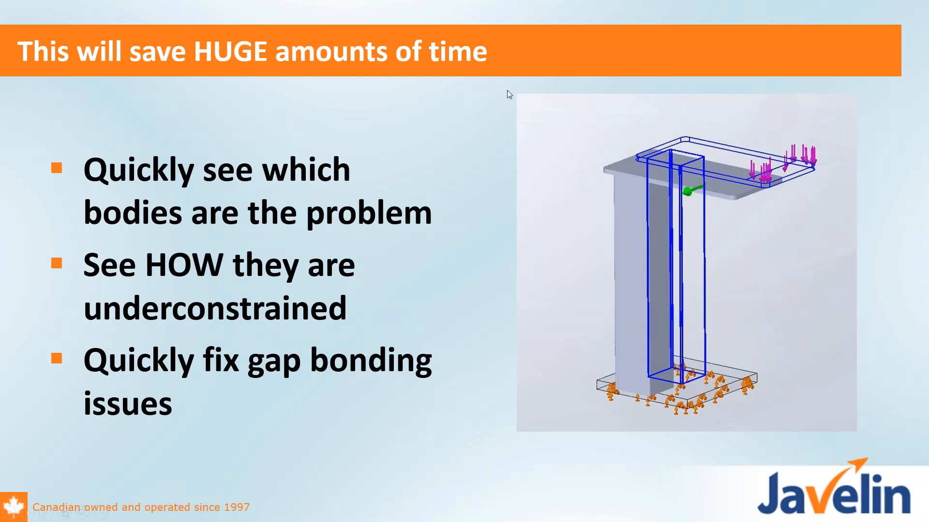
key(Left)
key(Left)
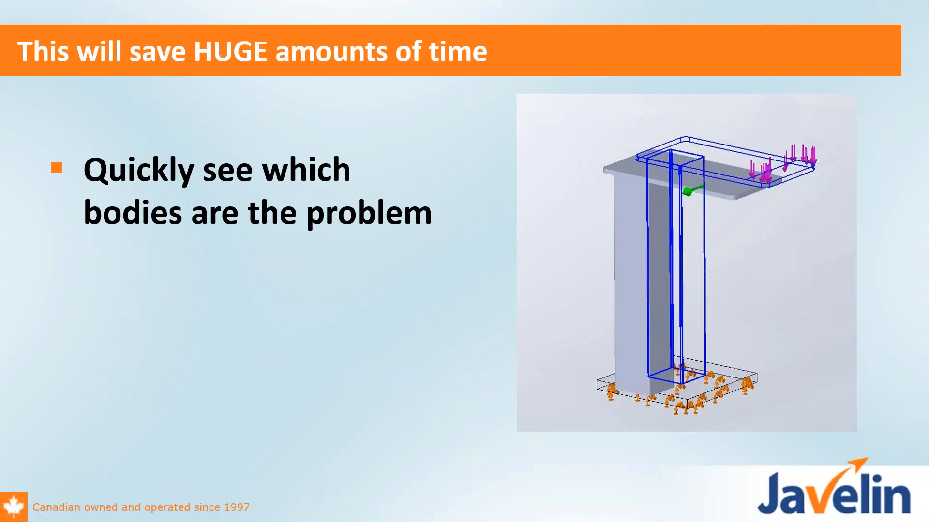
key(Right)
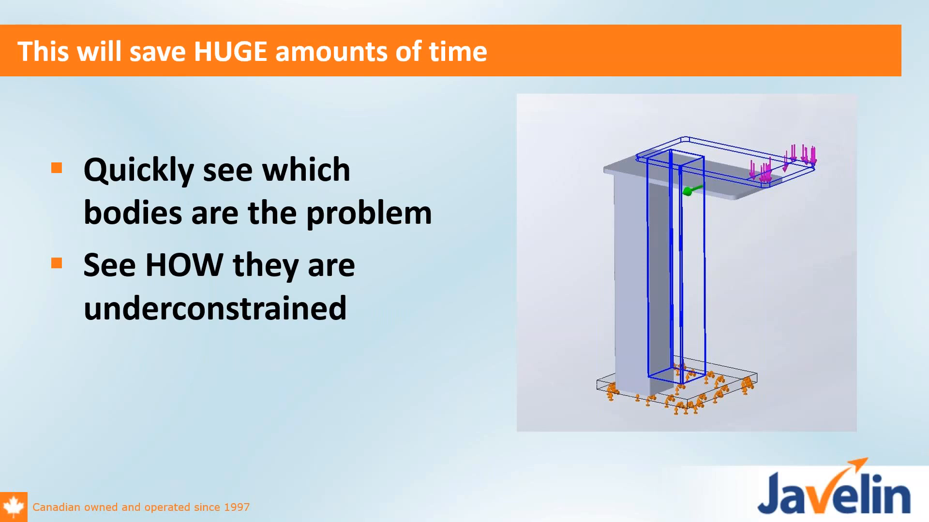
key(Right)
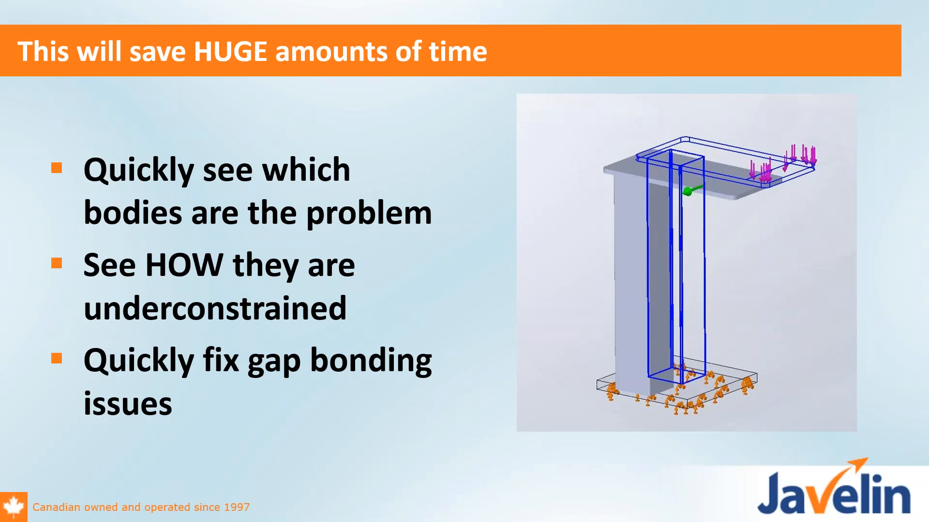